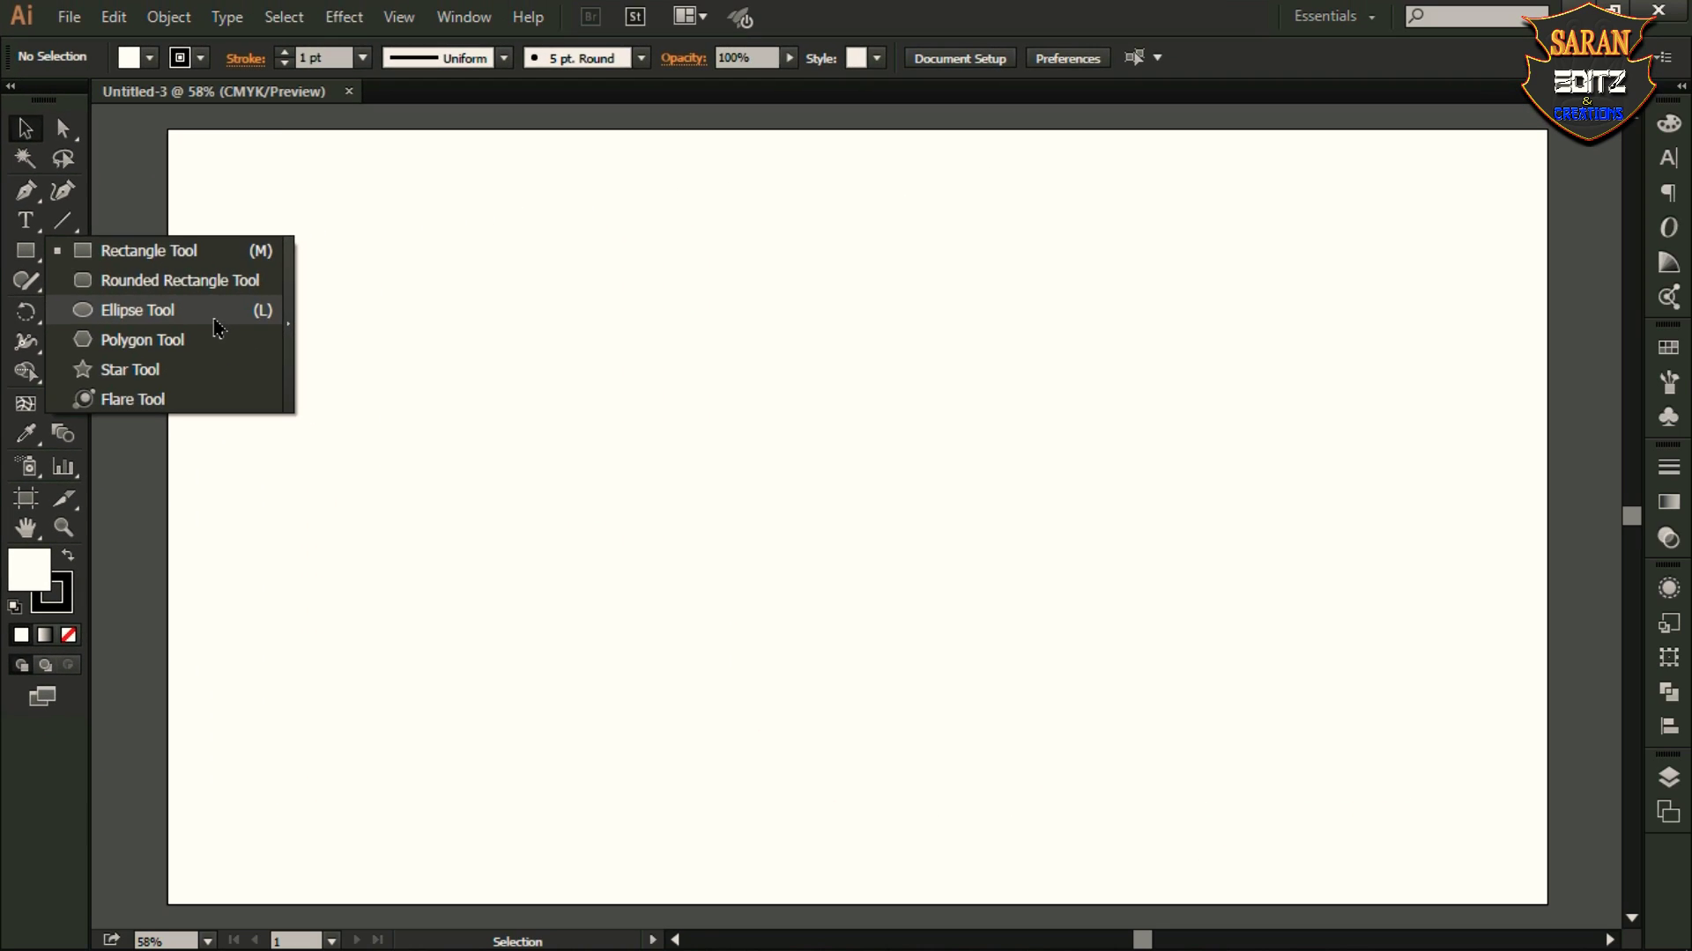
Step: Draw a 222 × 222 px circle with no fill and a black stroke near the artboard's centre
{"action": "left_click", "coordinate": [1047, 537]}
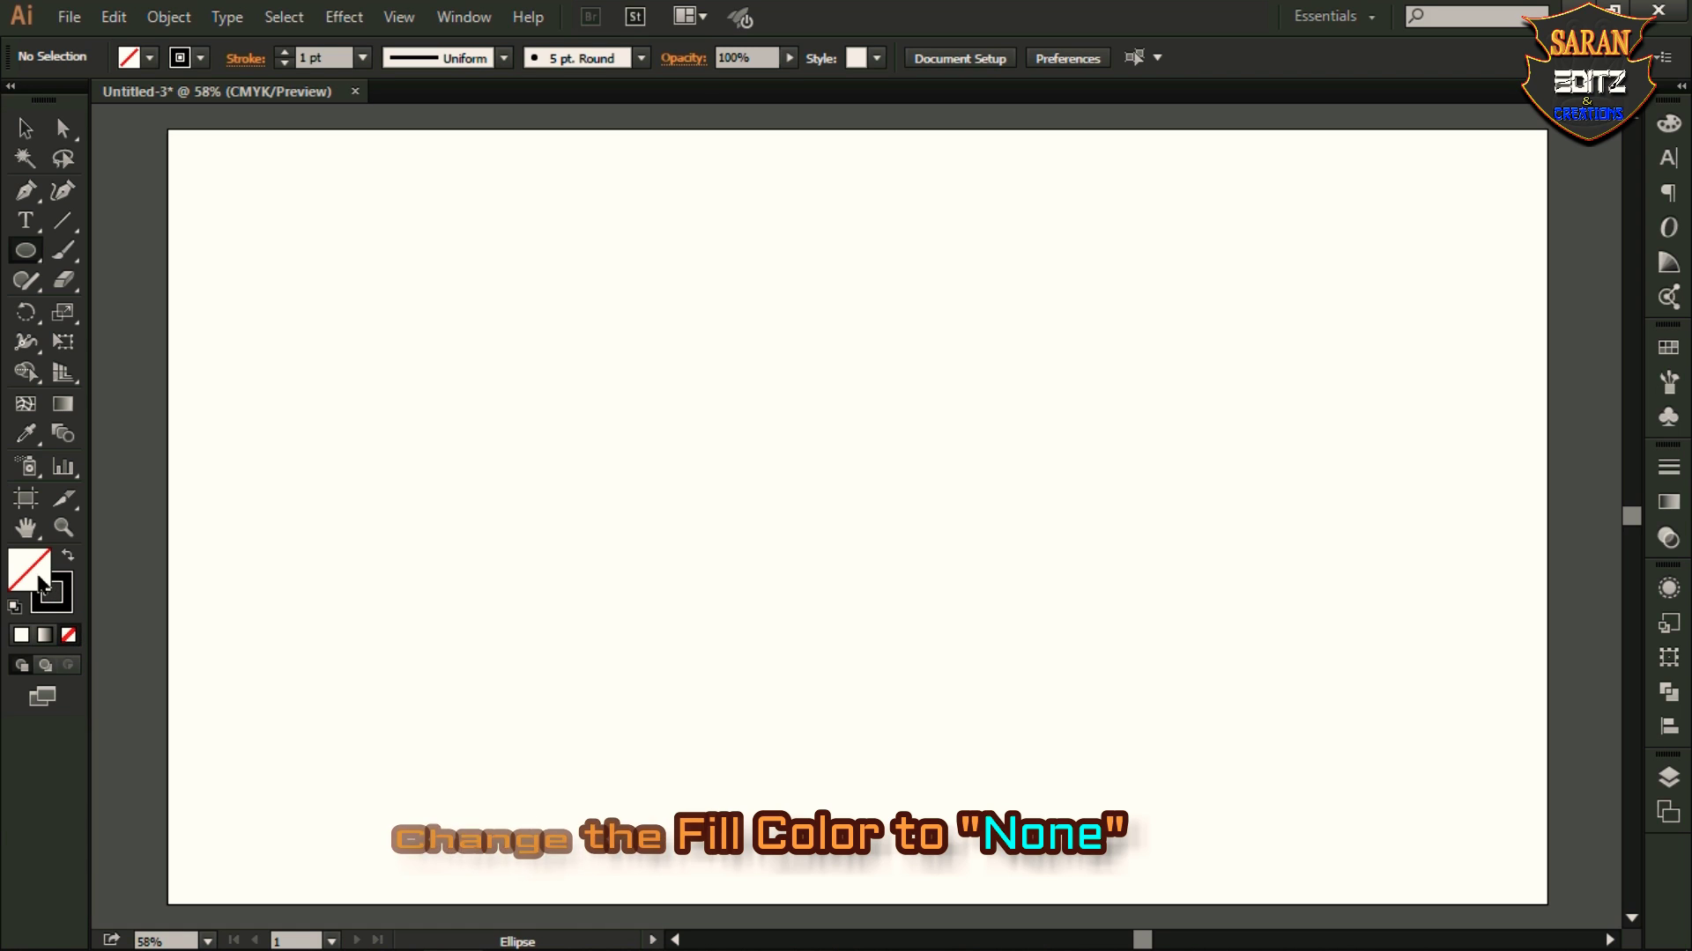
{"action": "left_click", "coordinate": [58, 599]}
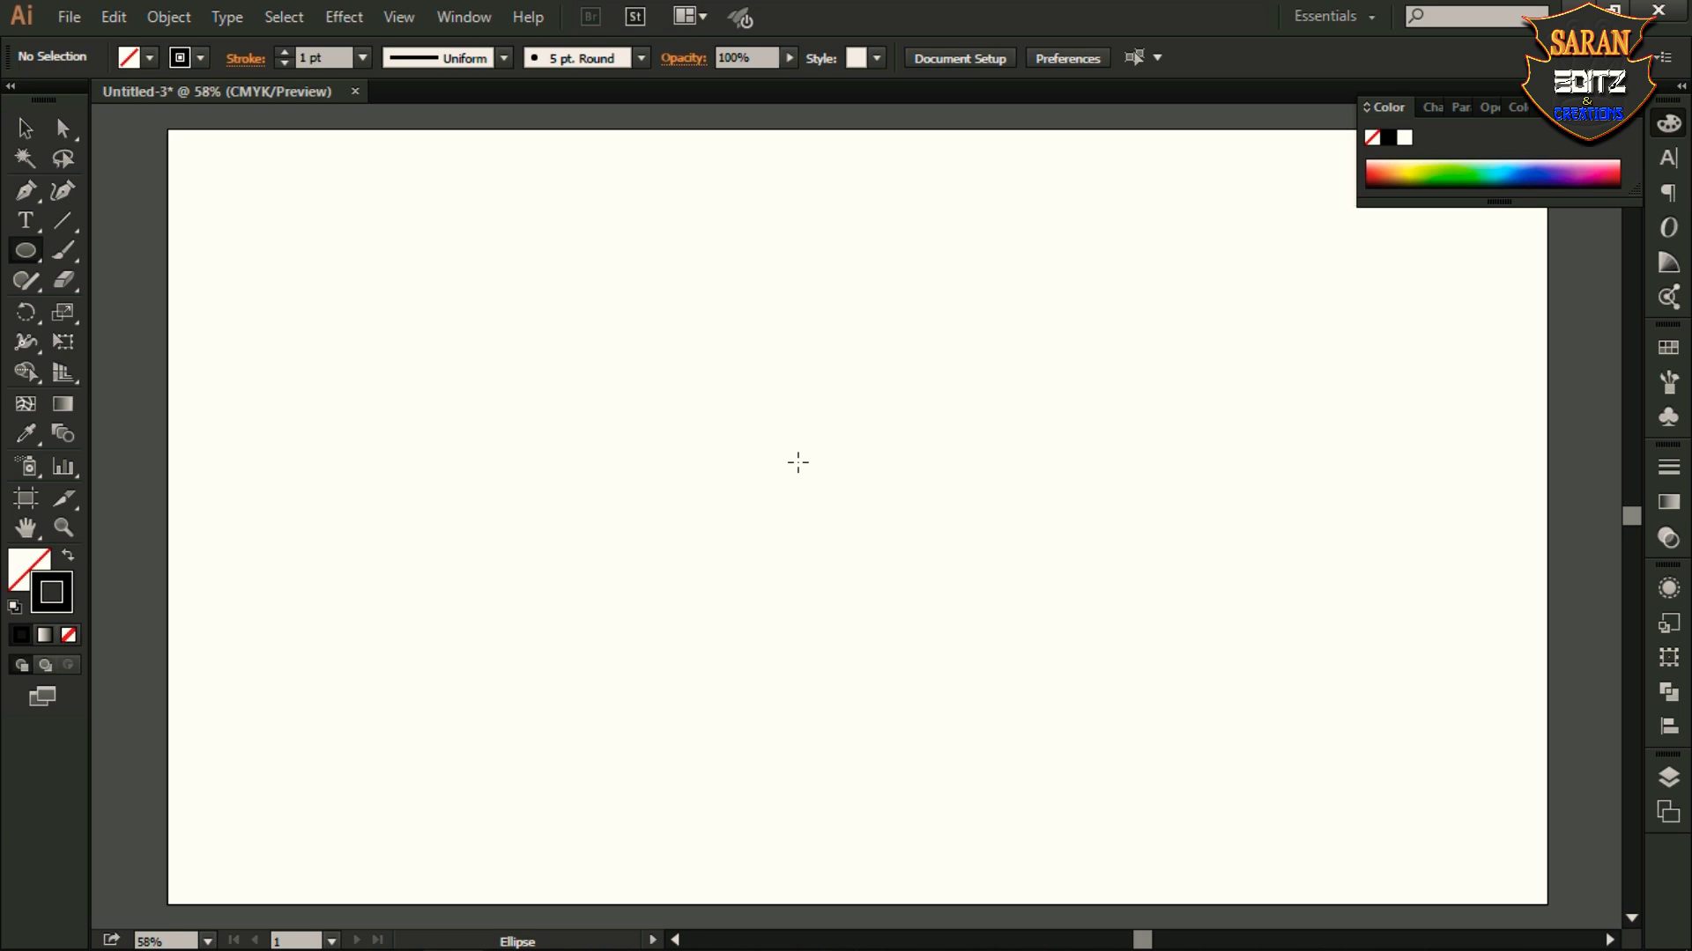
{"action": "left_click", "coordinate": [798, 461]}
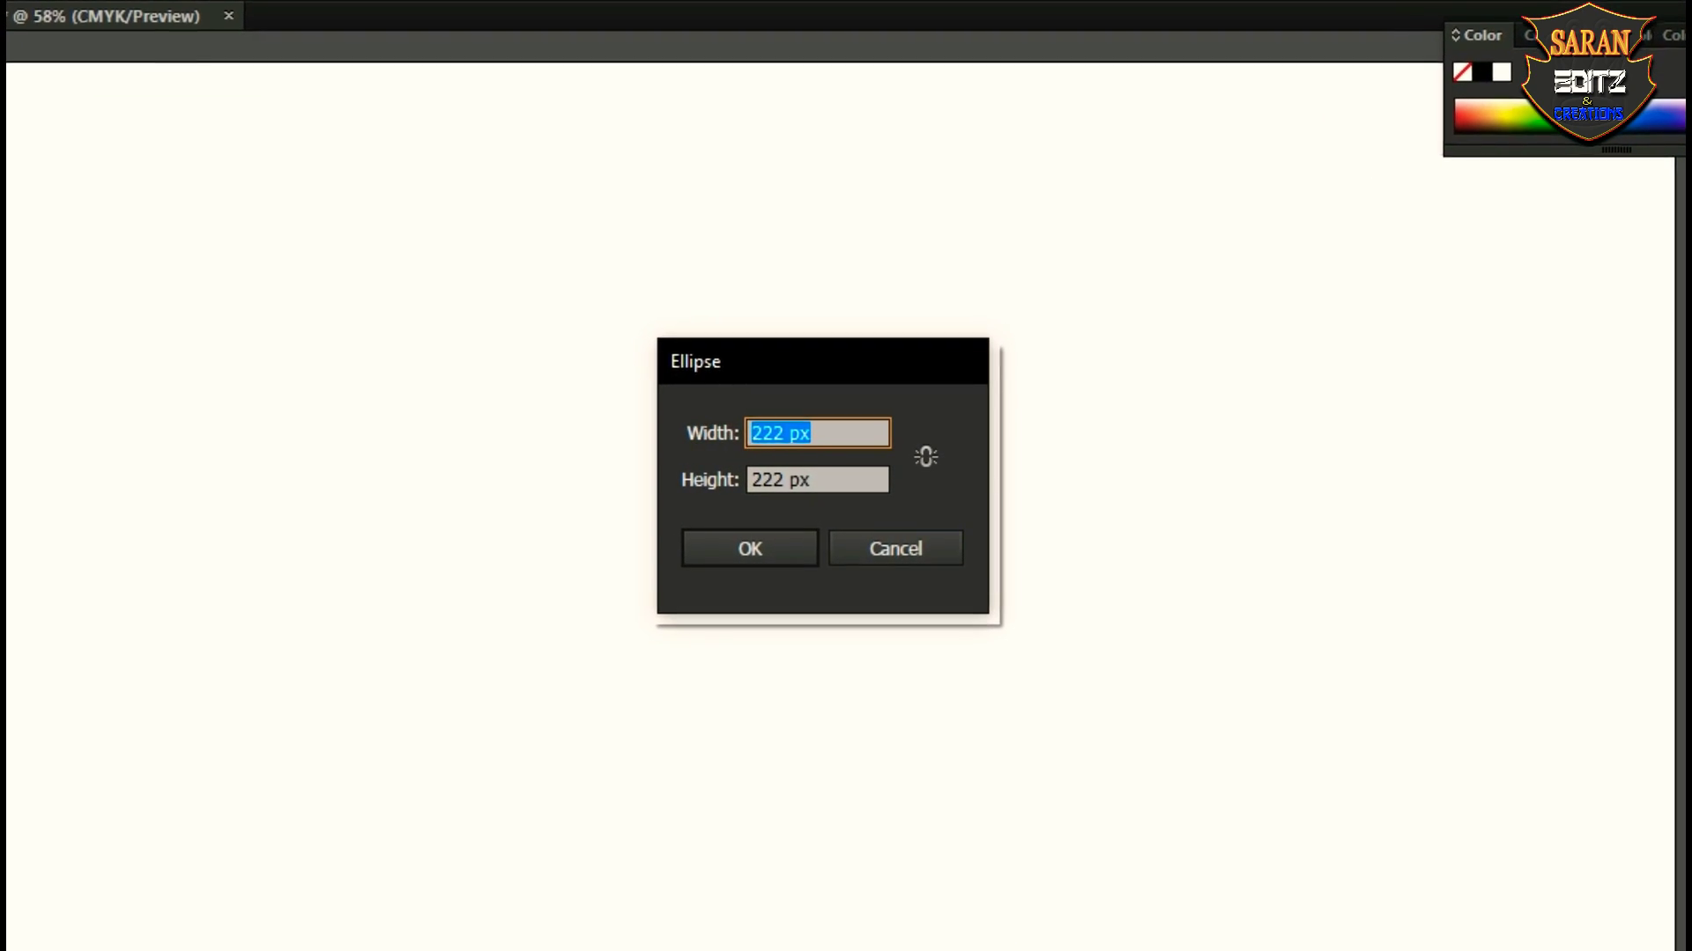
{"action": "type", "text": "222"}
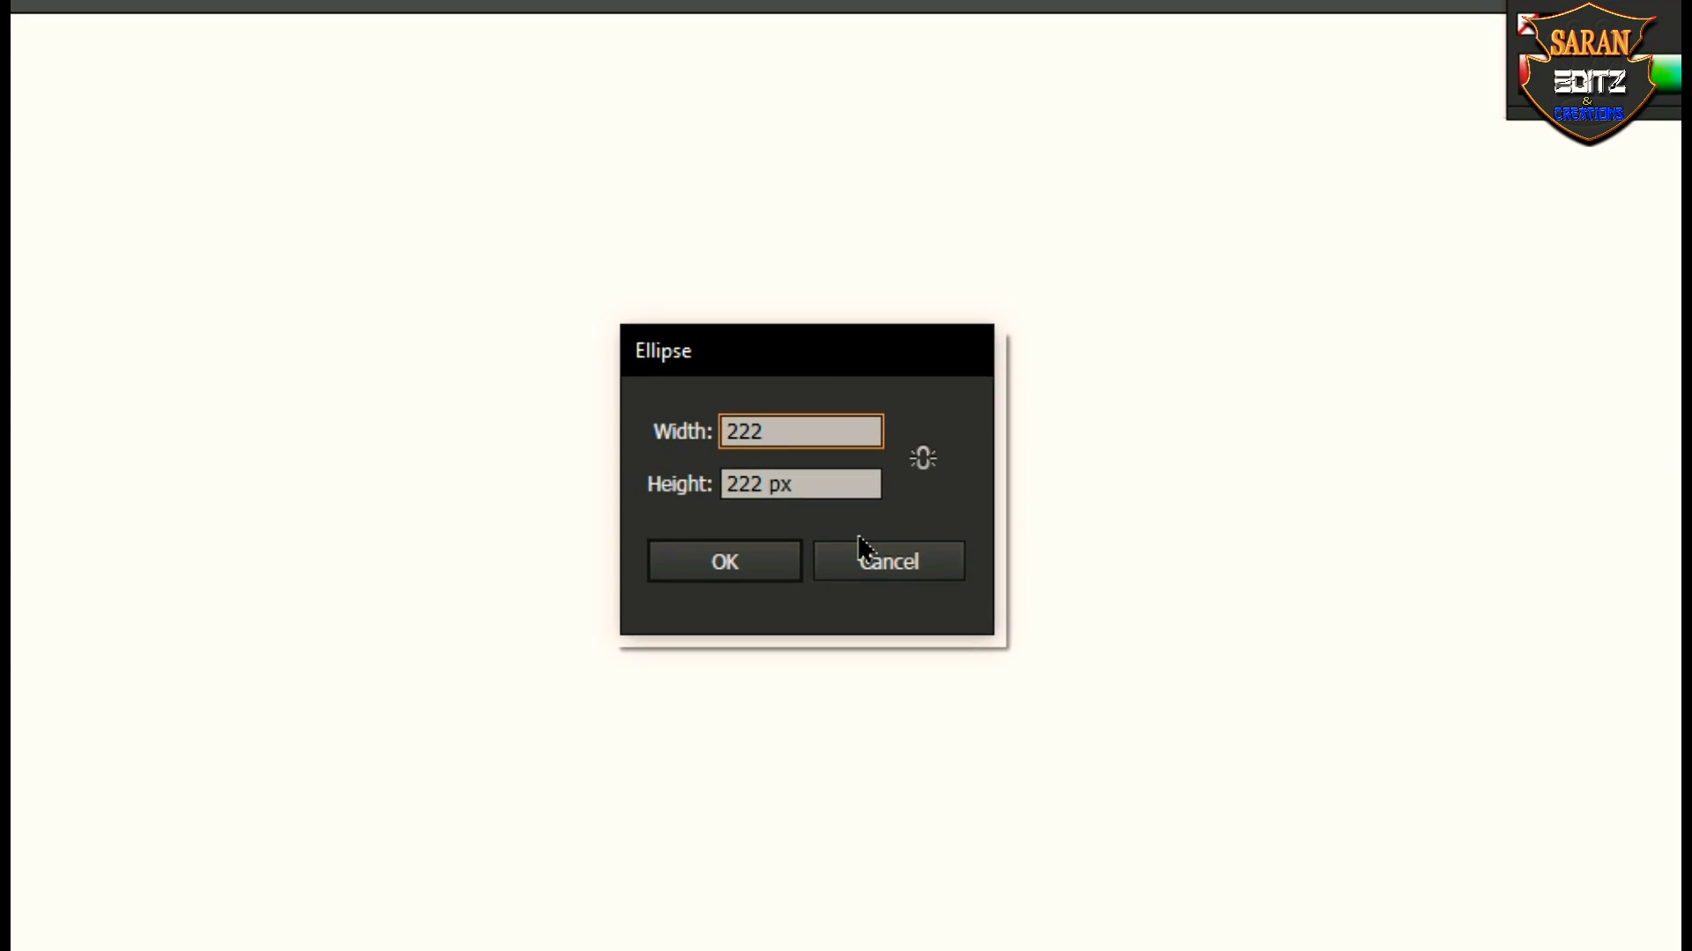
{"action": "key", "text": "Tab"}
{"action": "type", "text": "222"}
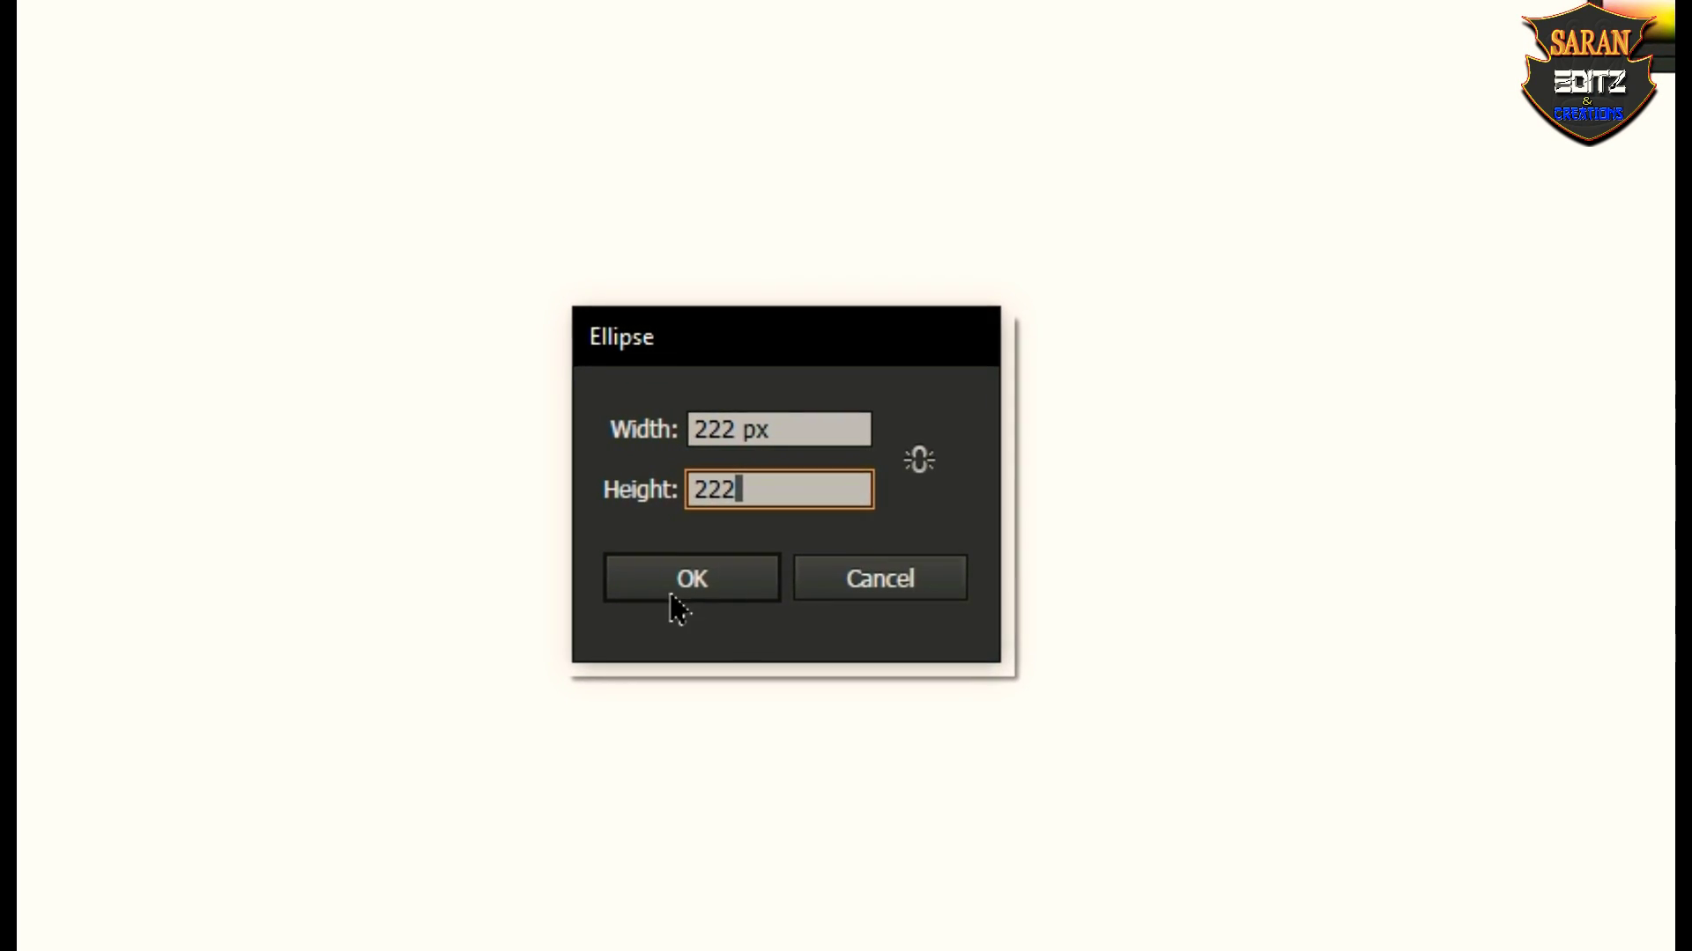
{"action": "left_click", "coordinate": [687, 583]}
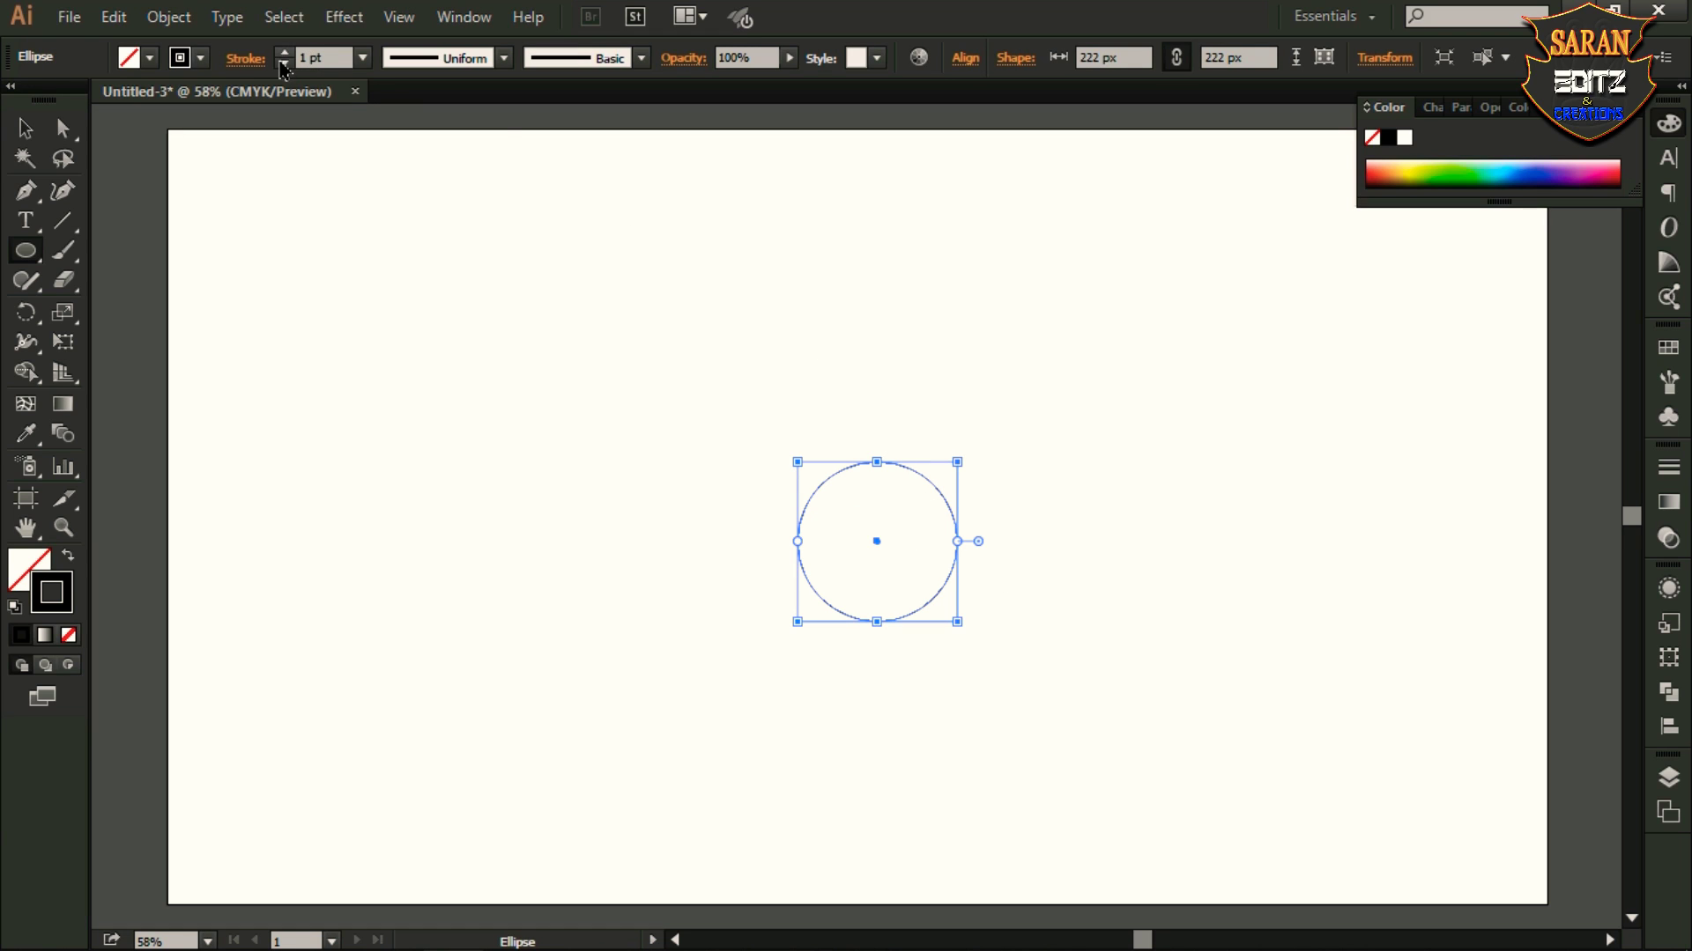
Step: Set the circle's stroke weight to 2 pt and move the circle up and left, slightly left of the artboard's centre
{"action": "left_click", "coordinate": [15, 134]}
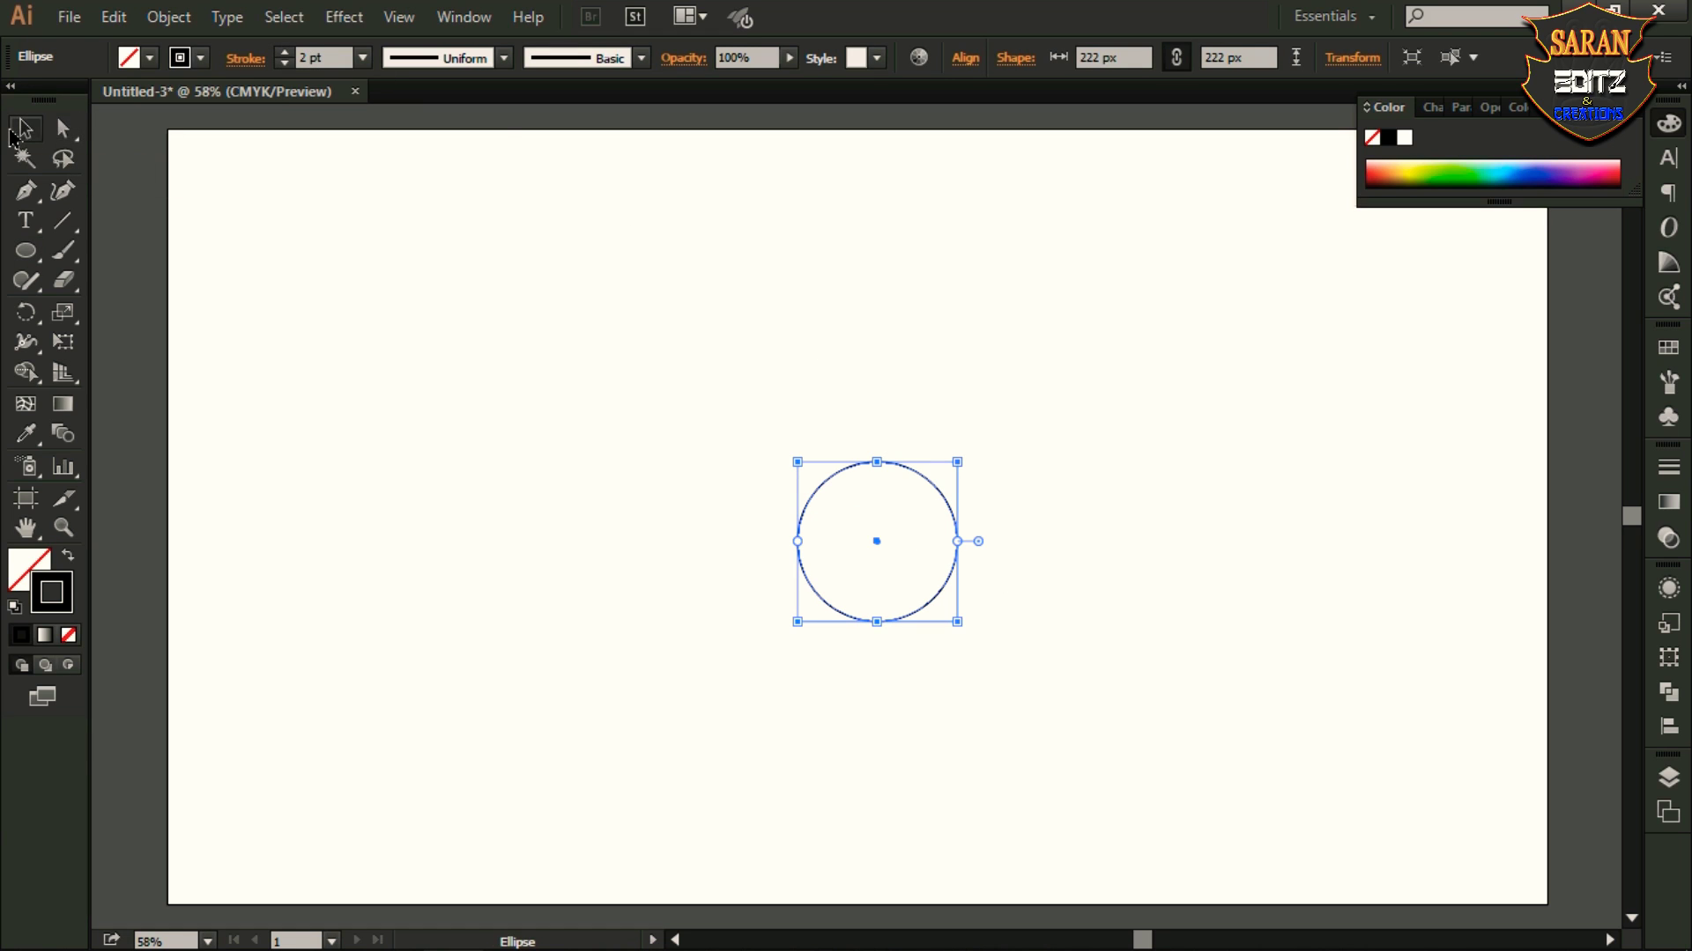
{"action": "left_click", "coordinate": [772, 308]}
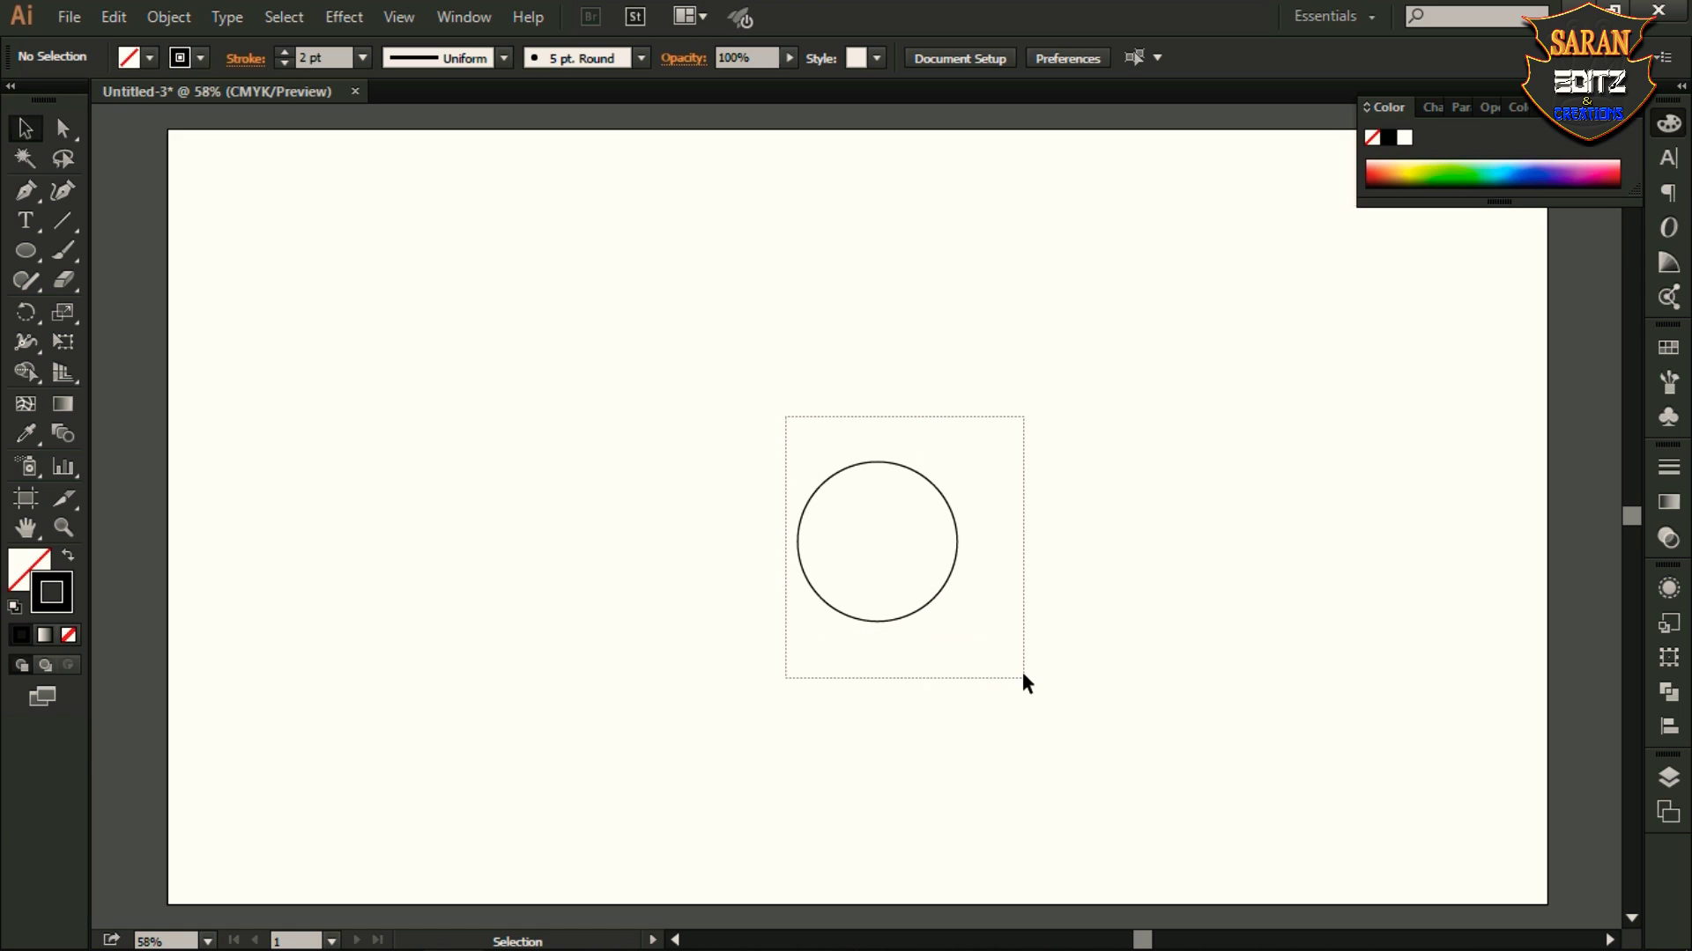
{"action": "left_click_drag", "start_coordinate": [999, 583], "coordinate": [1041, 555]}
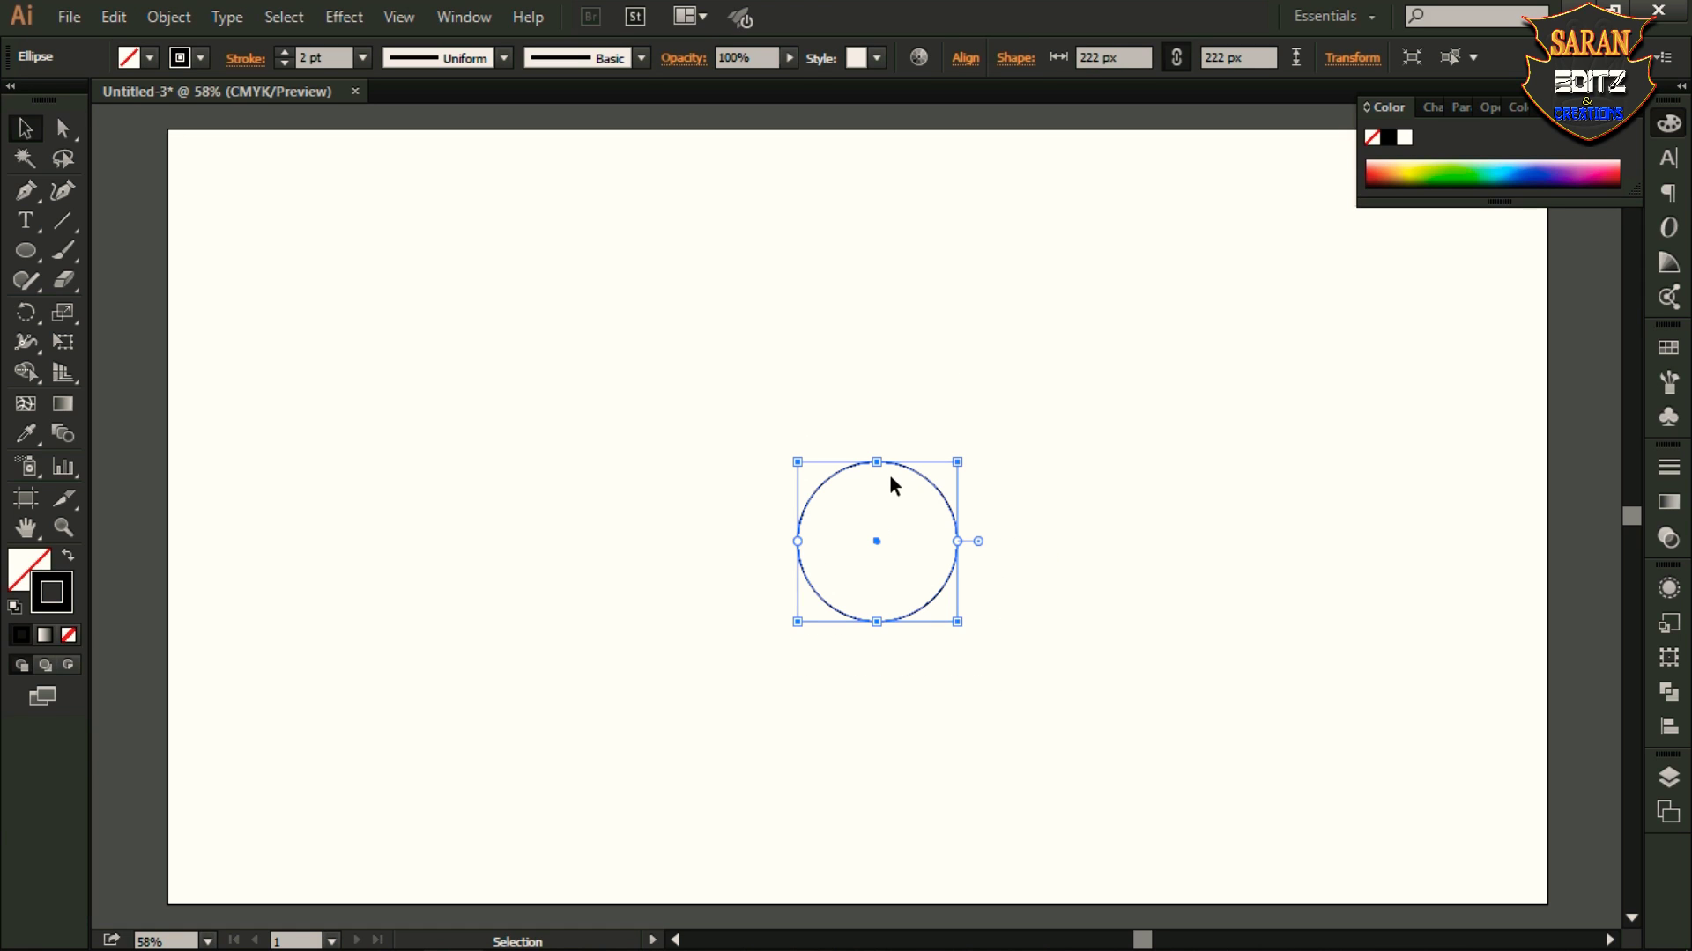
{"action": "left_click_drag", "start_coordinate": [895, 462], "coordinate": [814, 418]}
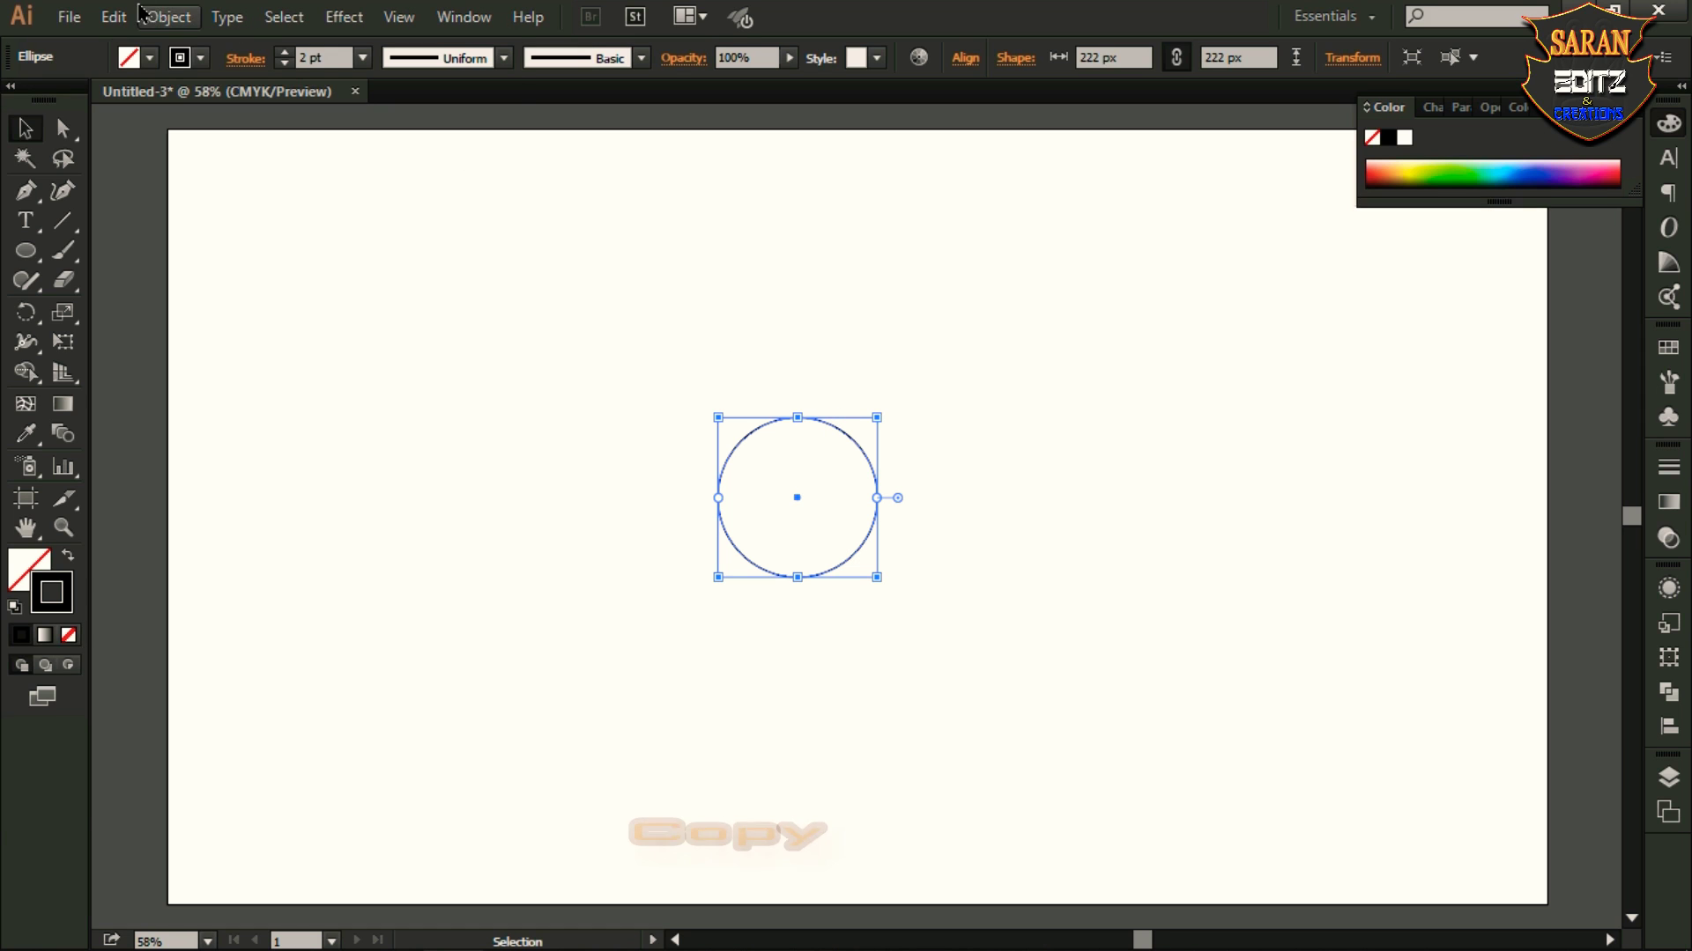
Step: Copy and paste the circle and place the copy exactly on top of the original
{"action": "left_click", "coordinate": [114, 17]}
{"action": "left_click", "coordinate": [183, 141]}
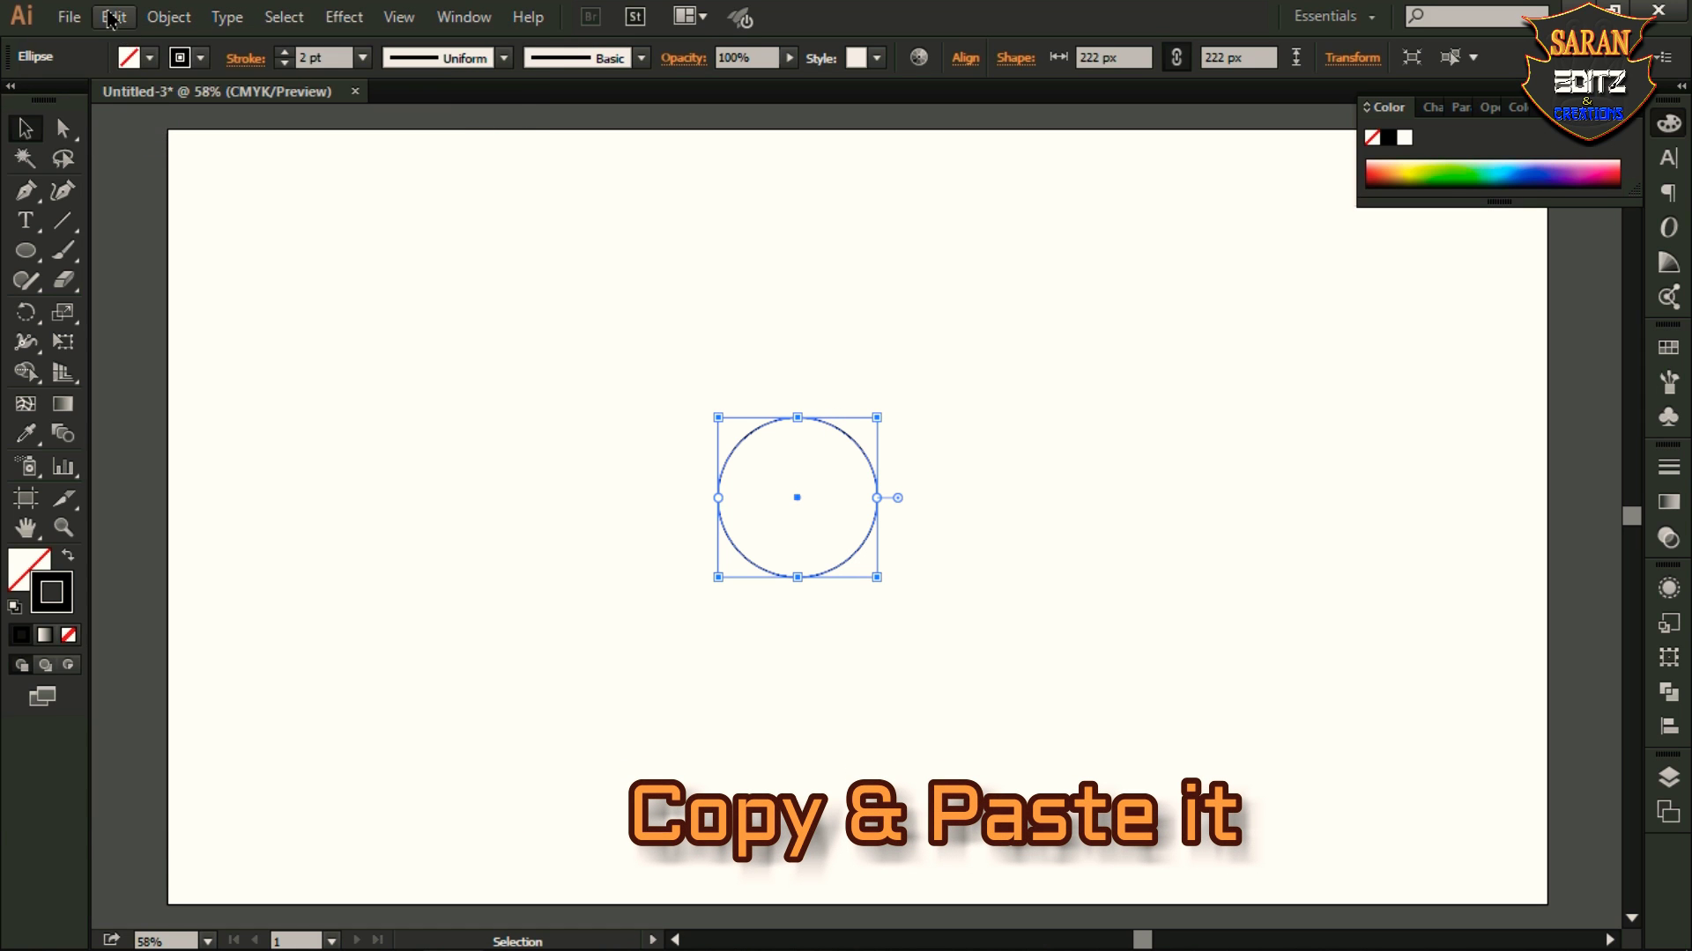
{"action": "left_click", "coordinate": [114, 17]}
{"action": "left_click", "coordinate": [173, 164]}
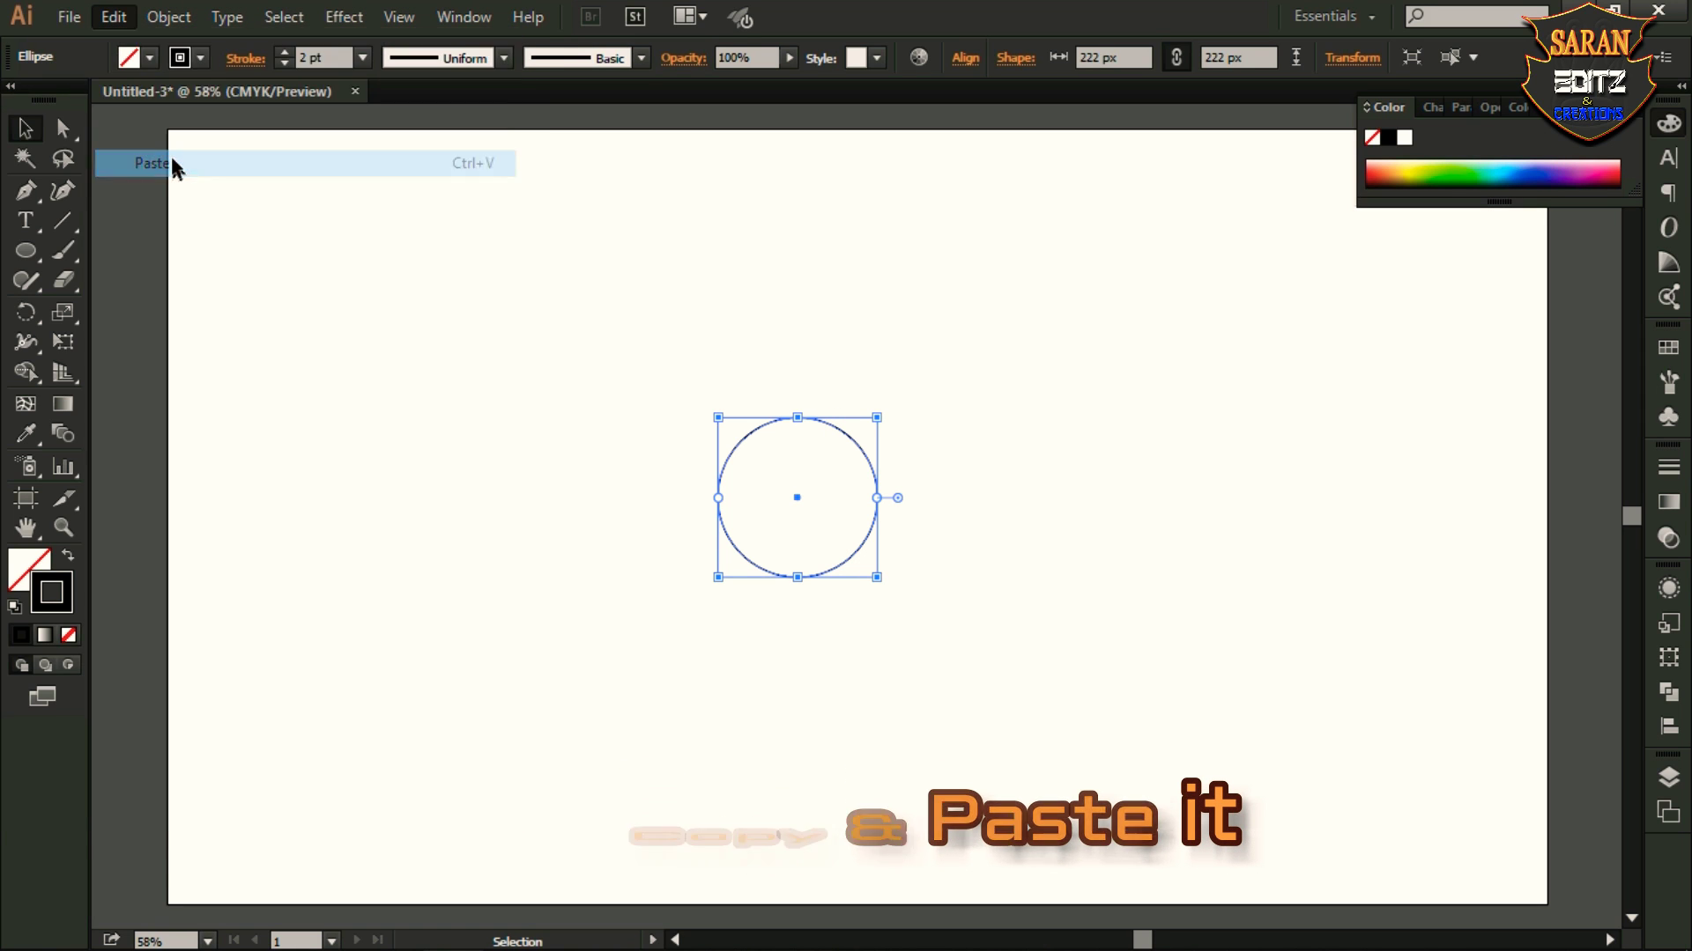
{"action": "left_click", "coordinate": [786, 417]}
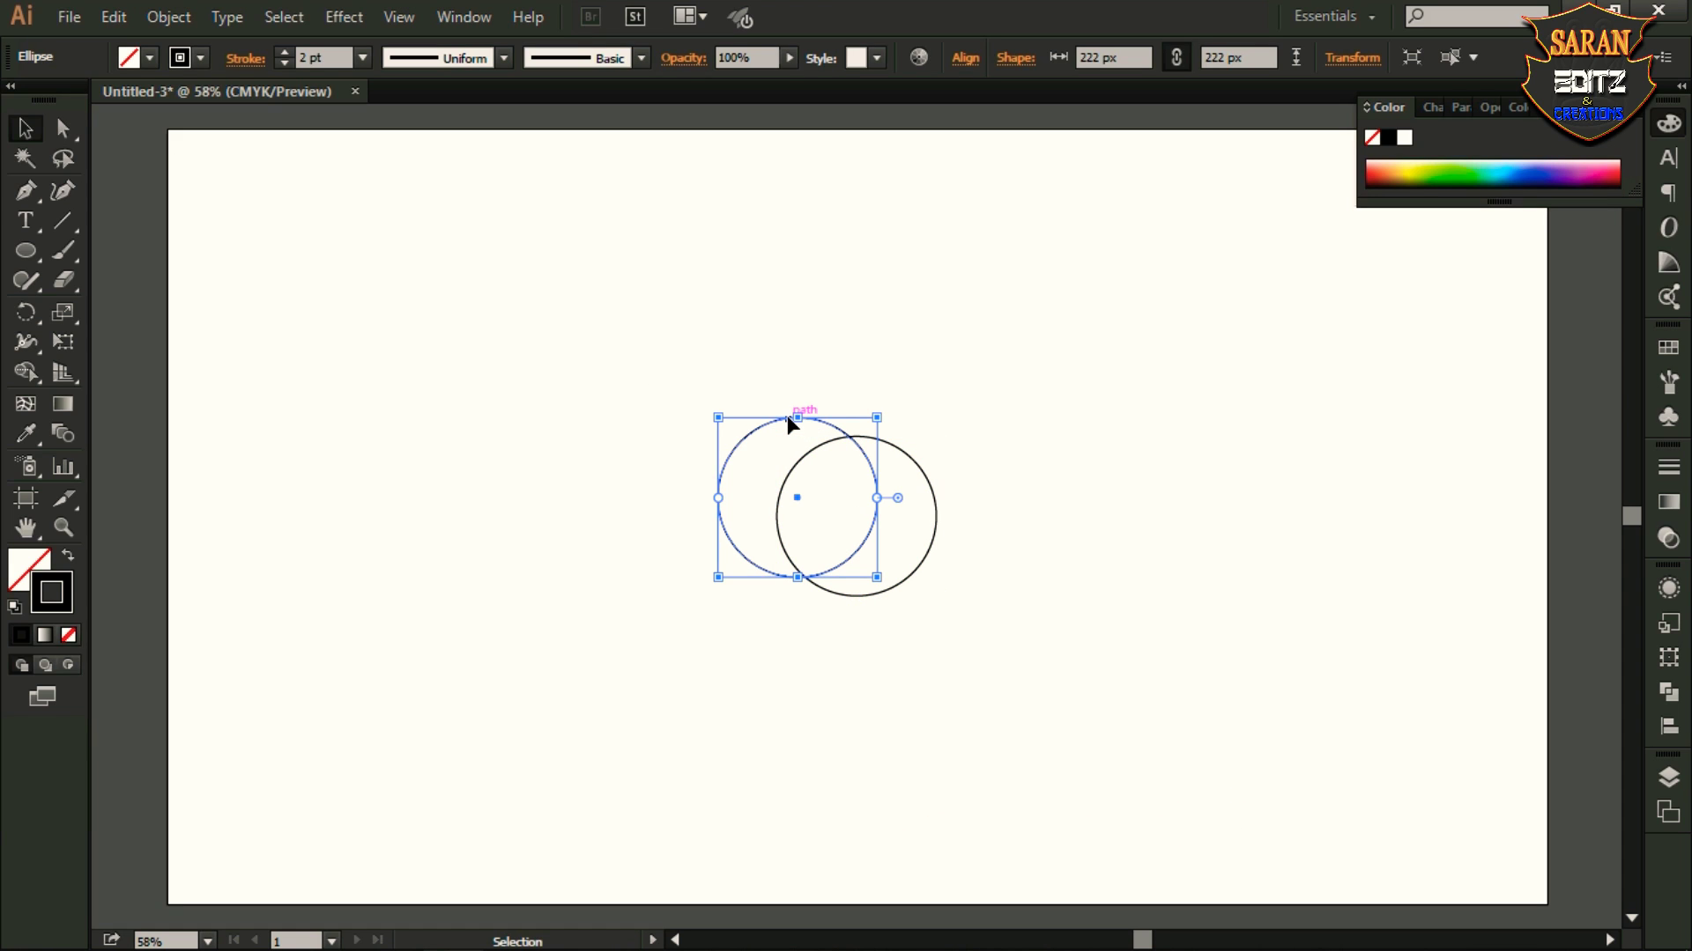
{"action": "left_click", "coordinate": [902, 449]}
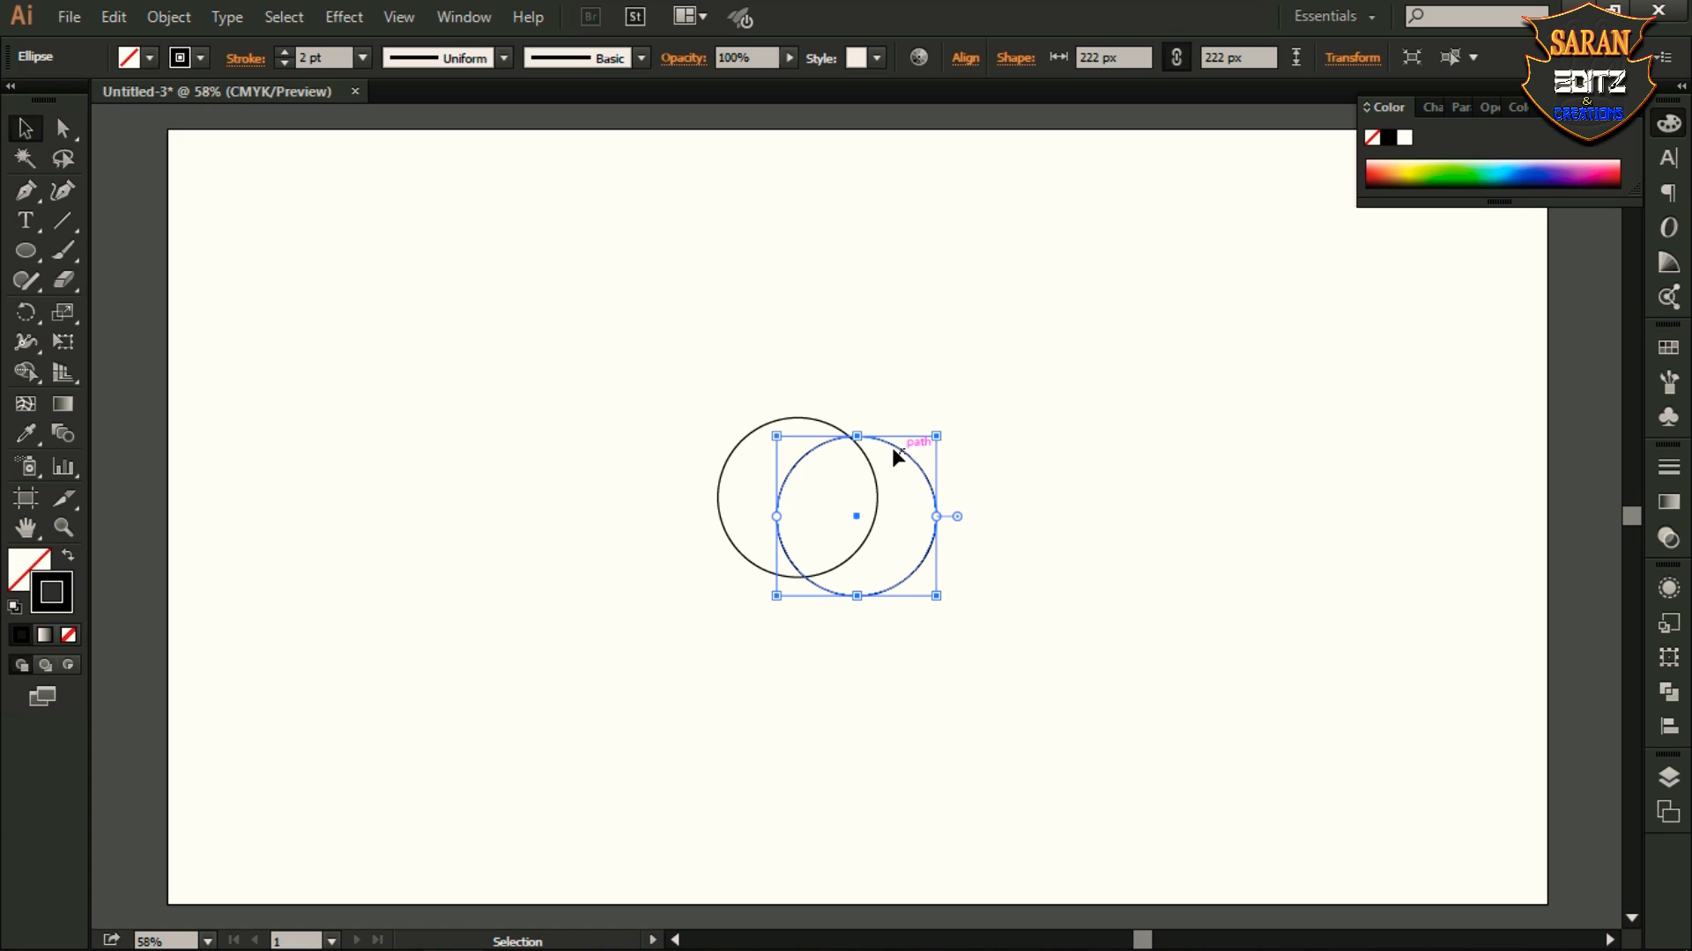
{"action": "left_click_drag", "start_coordinate": [891, 447], "coordinate": [845, 435]}
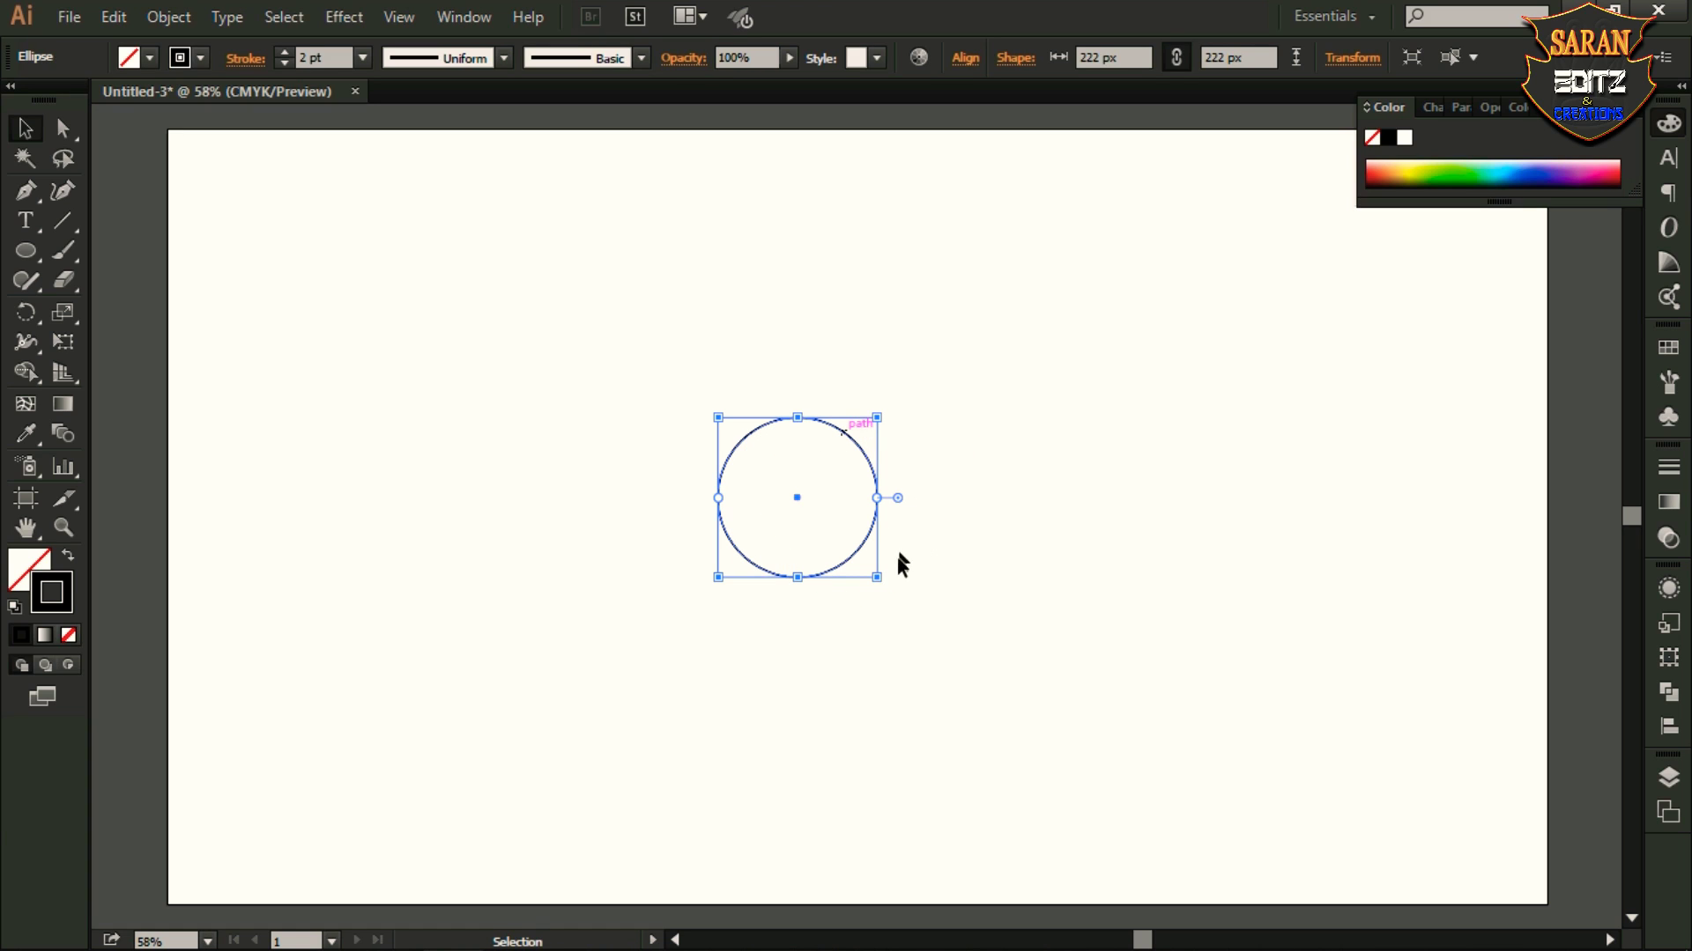
Step: Scale the copy from its centre to about 397 px and move it down until its top meets the small circle's top
{"action": "left_click_drag", "start_coordinate": [878, 578], "coordinate": [938, 647]}
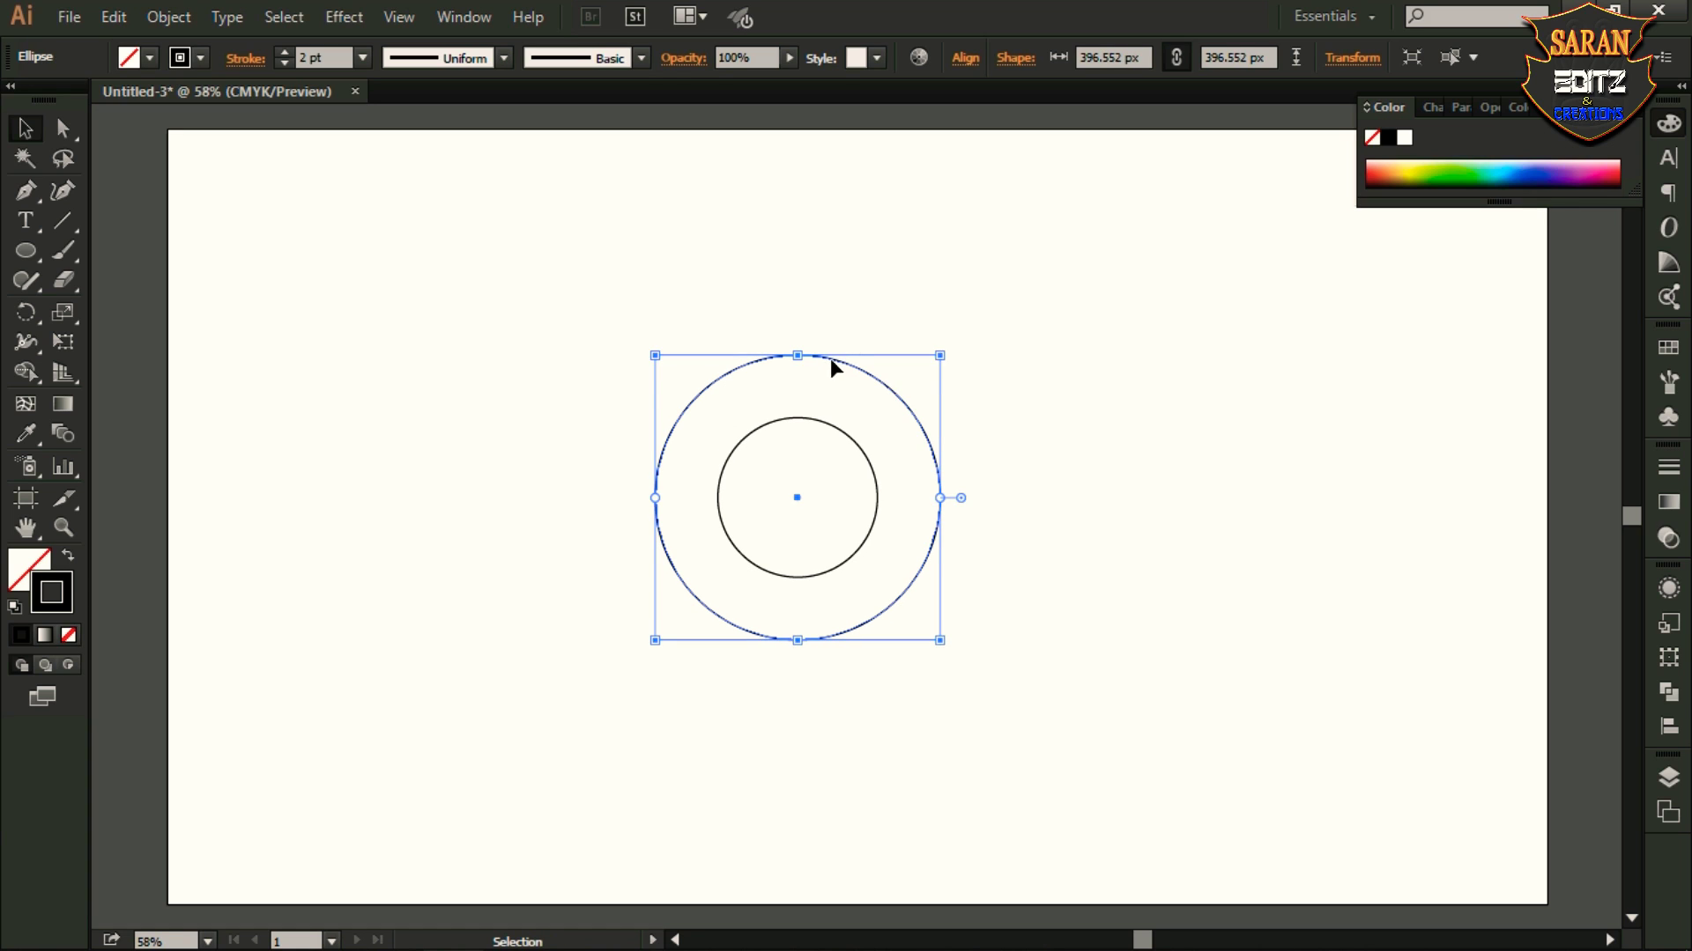
{"action": "left_click_drag", "start_coordinate": [829, 361], "coordinate": [830, 424]}
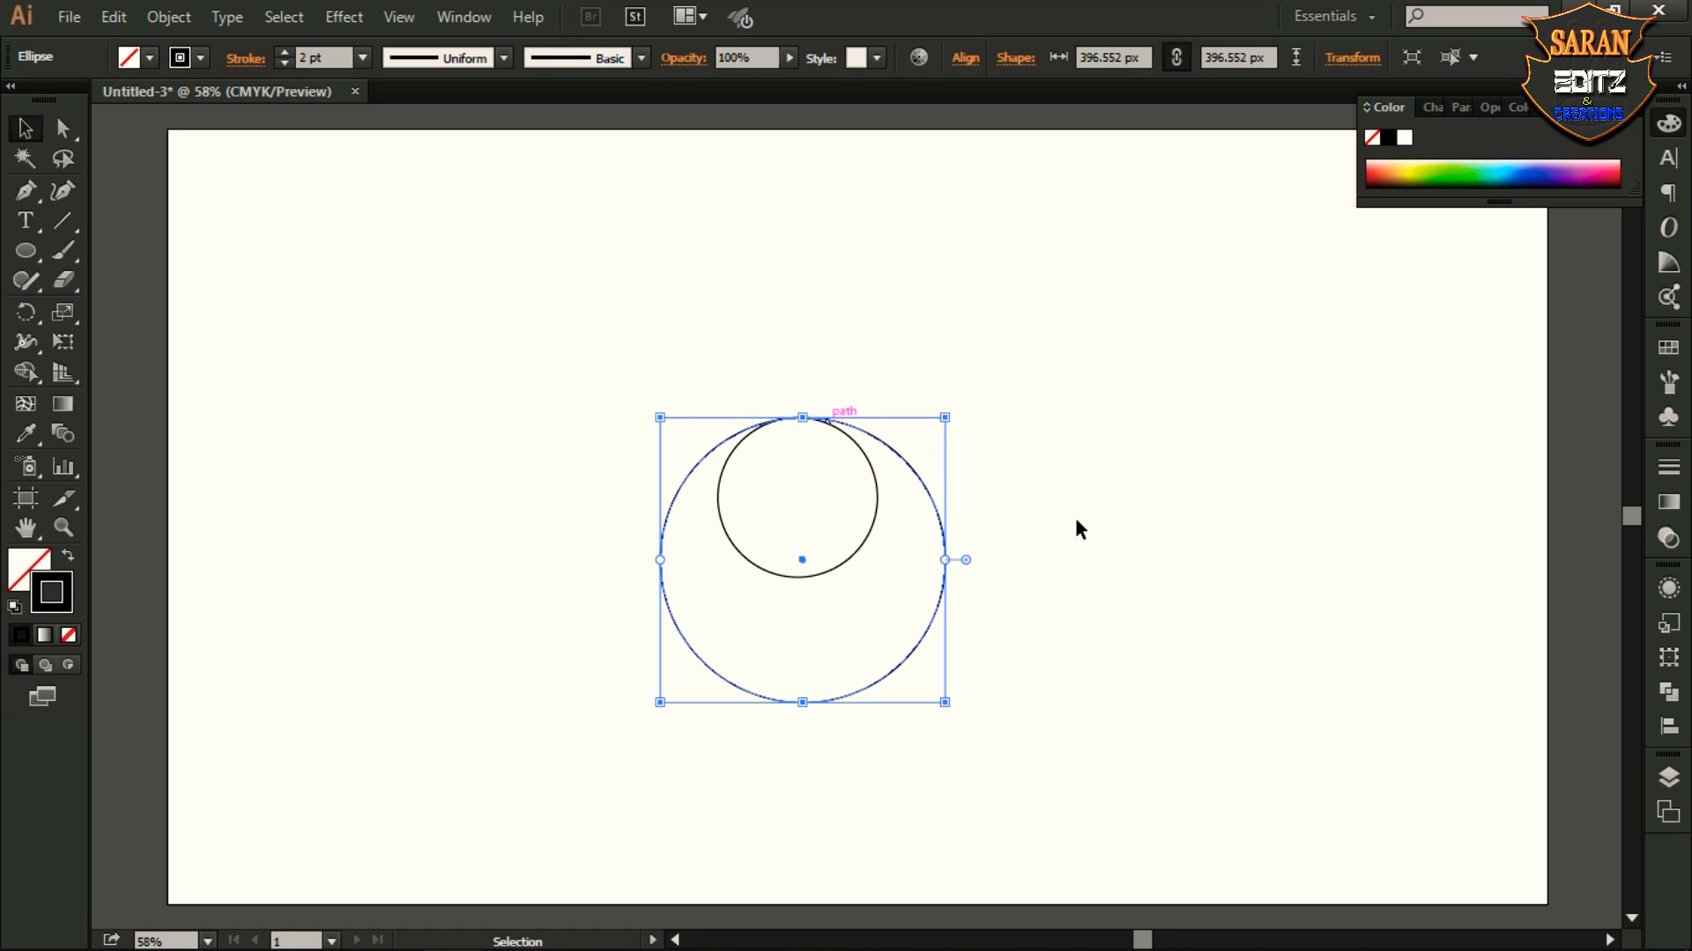
{"action": "left_click", "coordinate": [1075, 516]}
{"action": "left_click", "coordinate": [916, 476]}
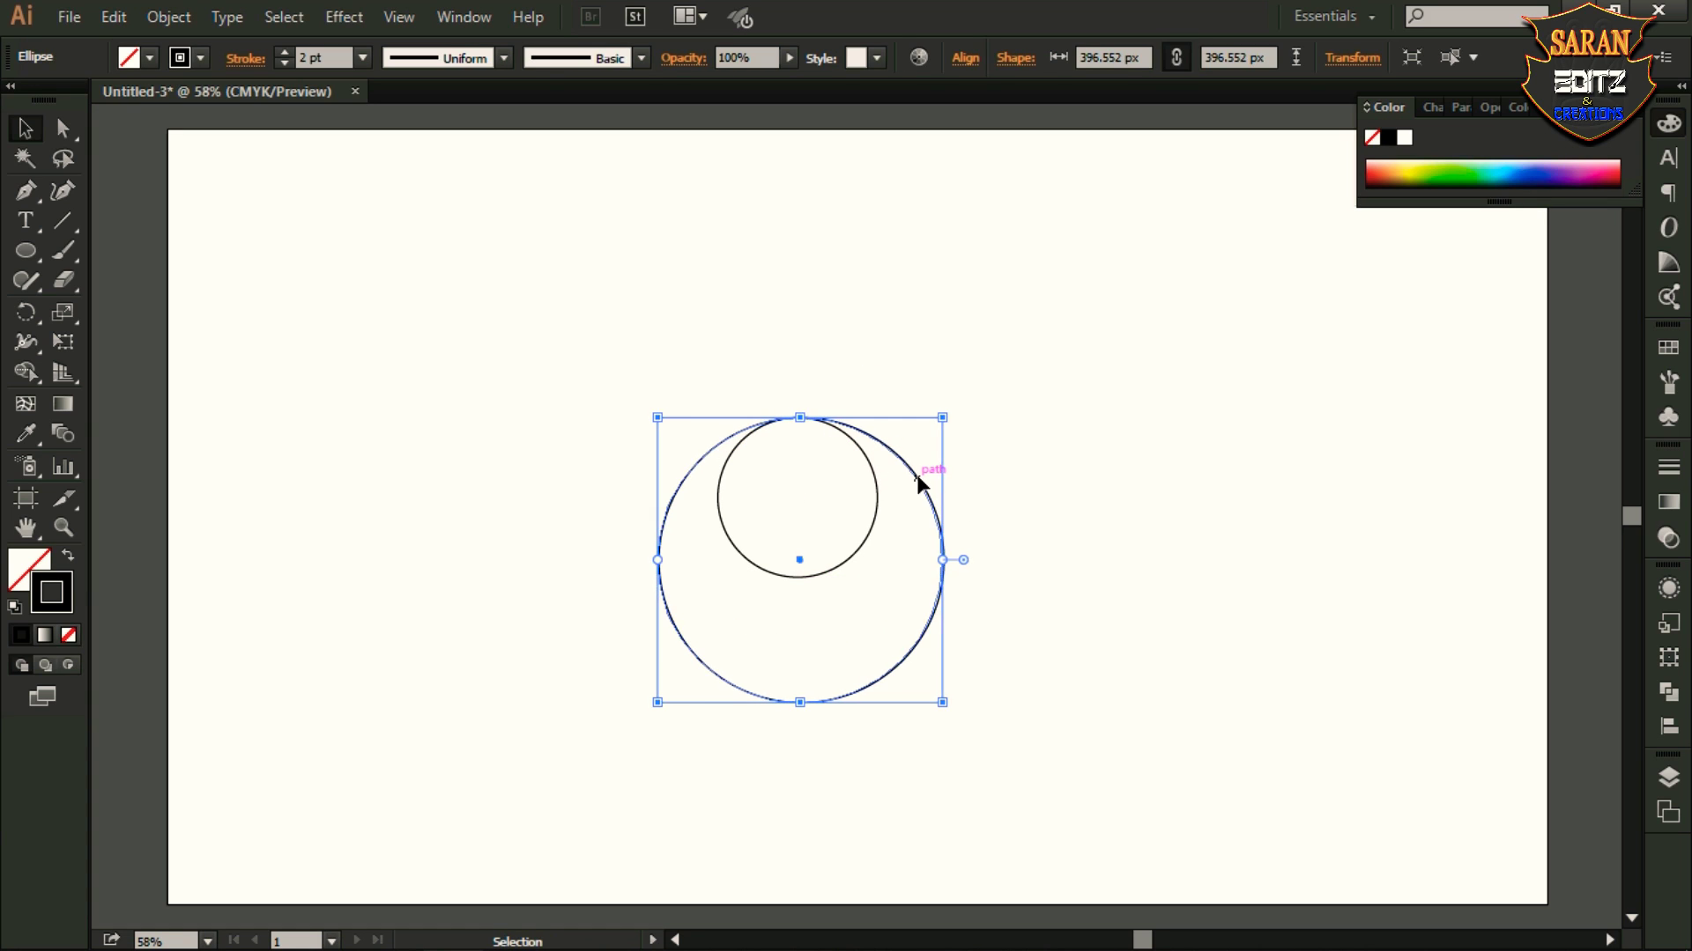
{"action": "left_click", "coordinate": [1039, 515]}
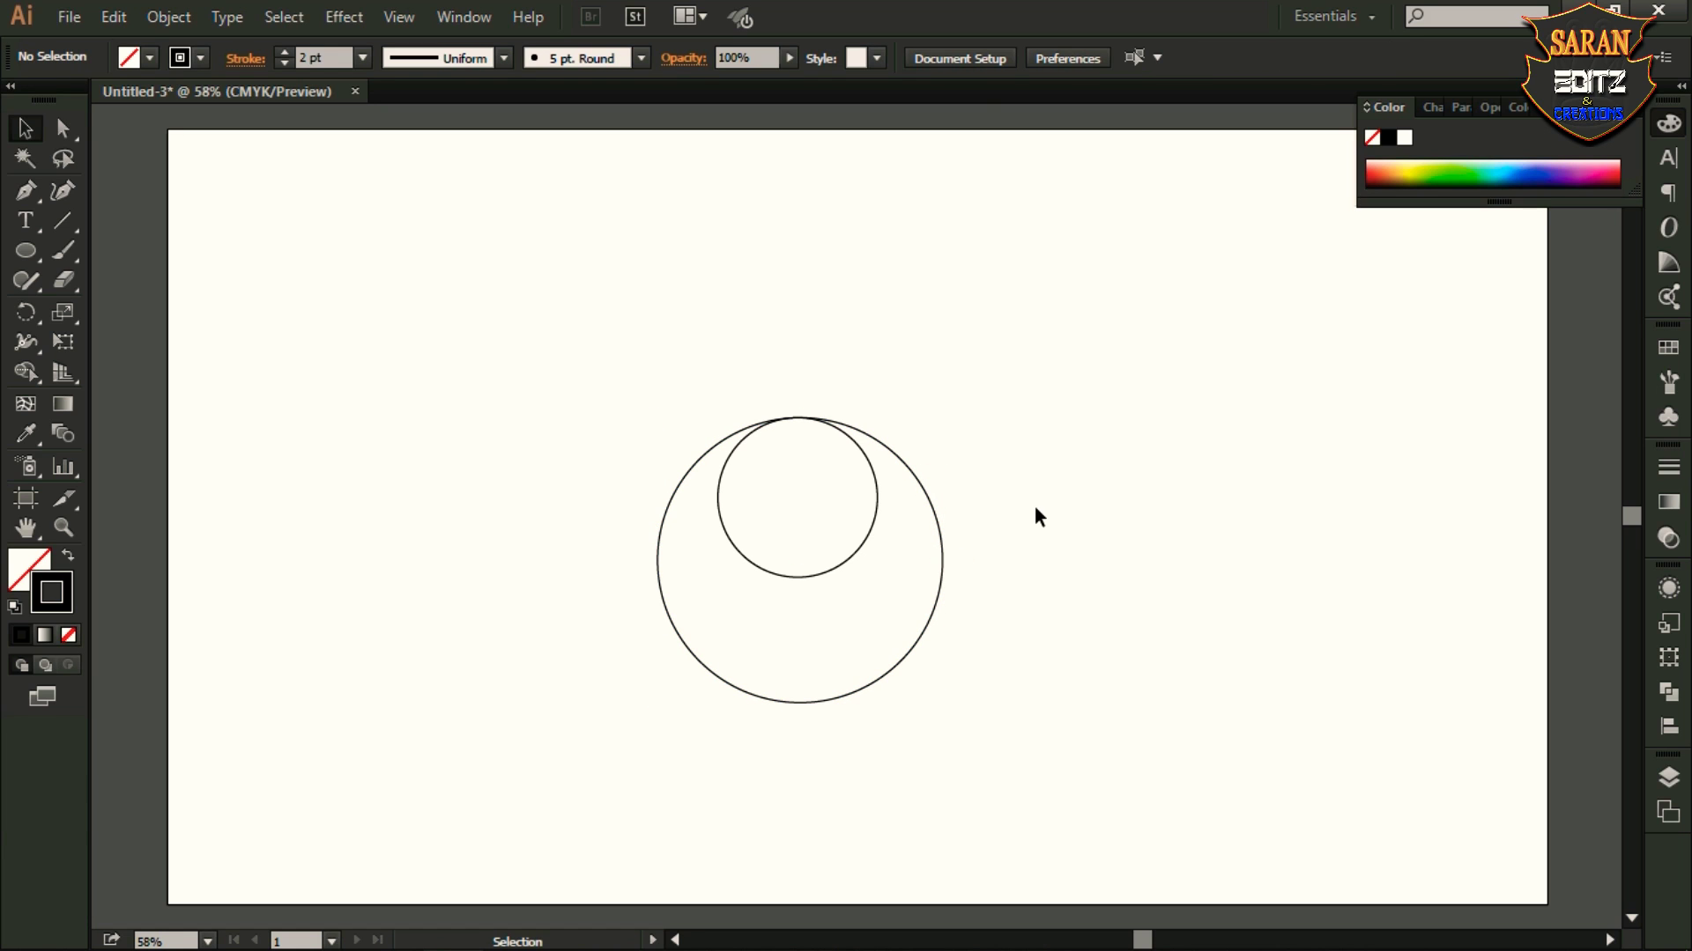
Step: Fine-tune the large circle's position so its top edge coincides exactly with the small circle's top edge
{"action": "key", "text": "ctrl+plus"}
{"action": "key", "text": "ctrl+plus"}
{"action": "key", "text": "ctrl+plus"}
{"action": "key", "text": "ctrl+plus"}
{"action": "key", "text": "space"}
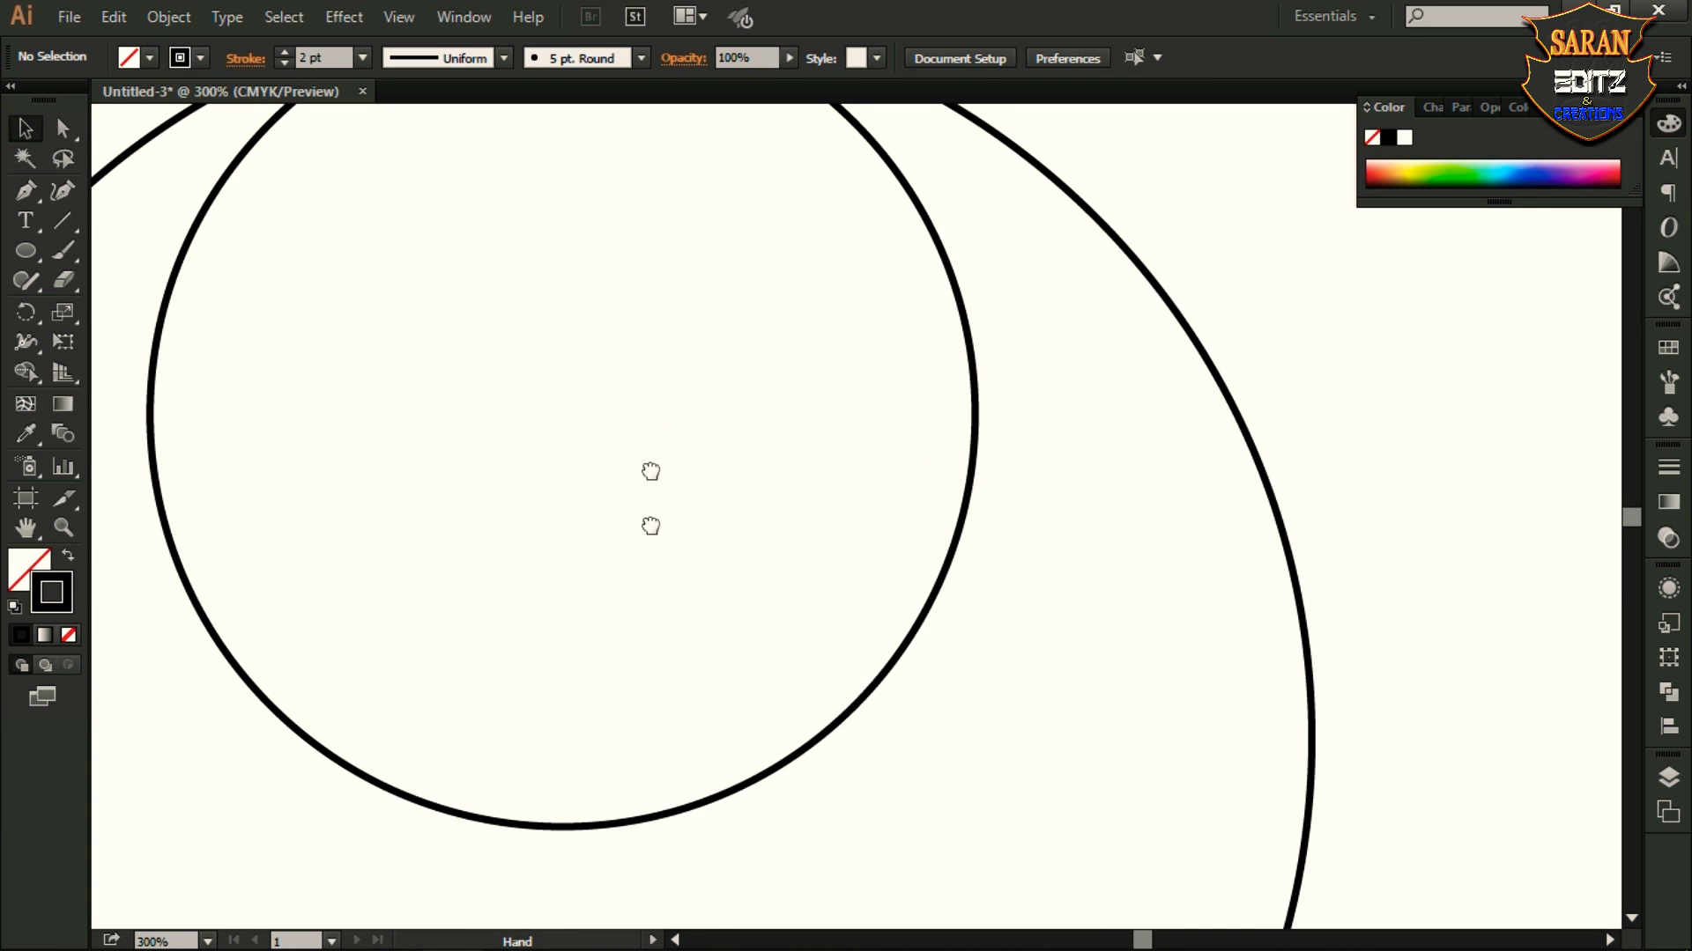
{"action": "left_click_drag", "start_coordinate": [704, 212], "coordinate": [732, 487]}
{"action": "left_click", "coordinate": [808, 314]}
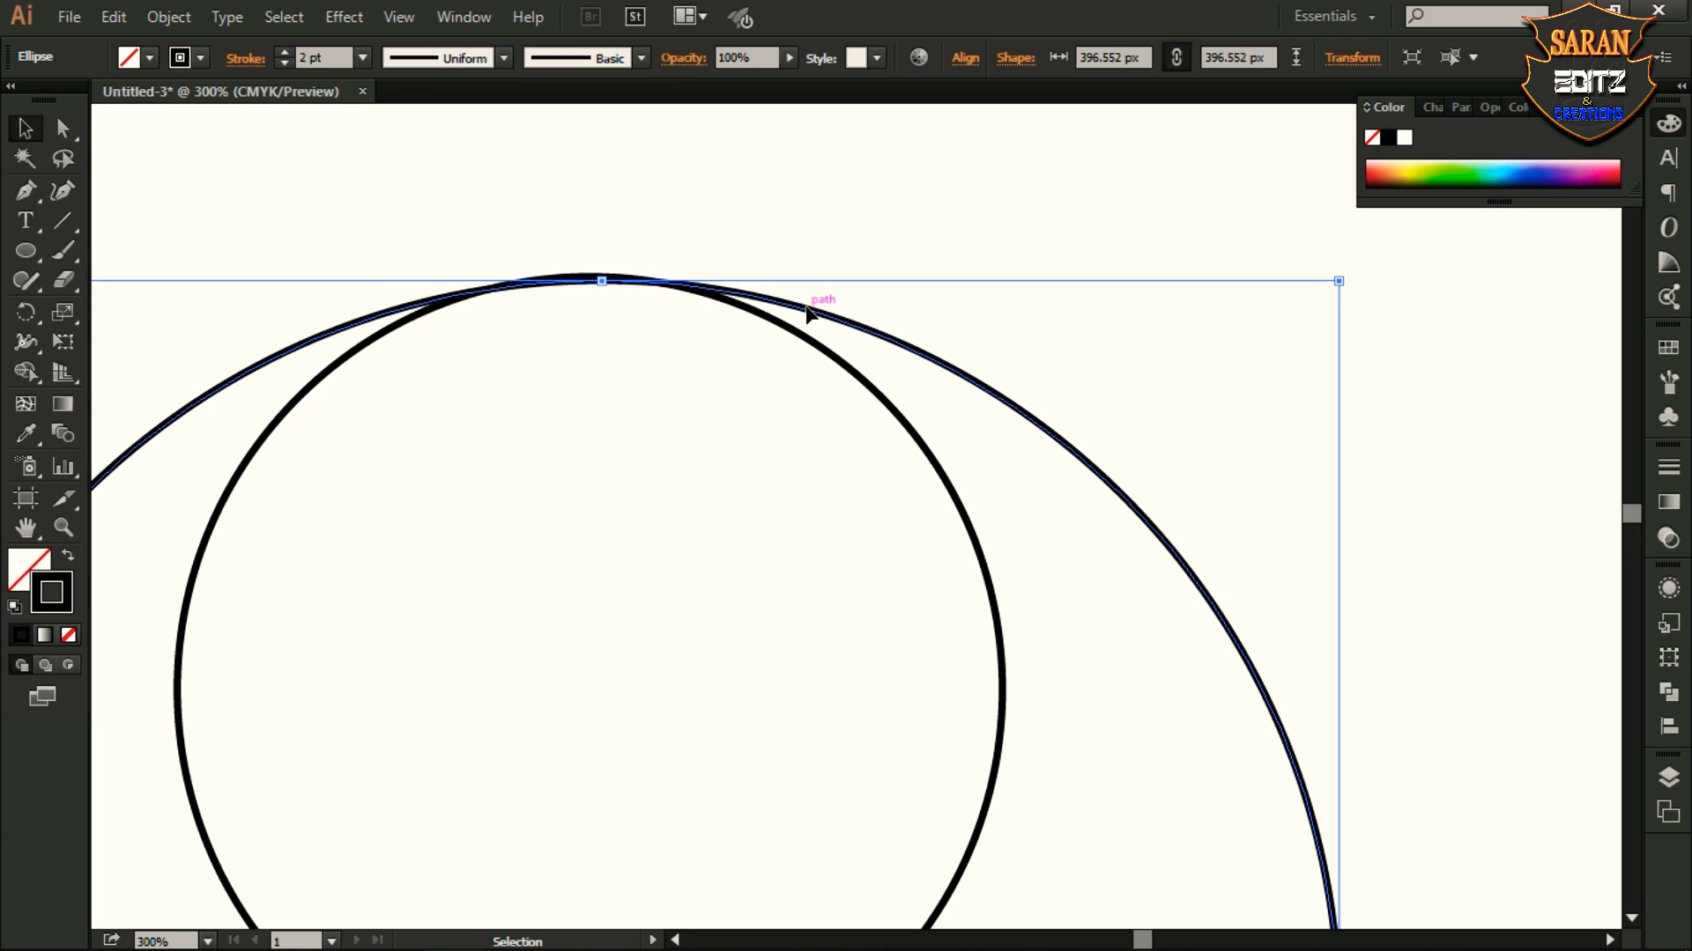
{"action": "left_click", "coordinate": [894, 227]}
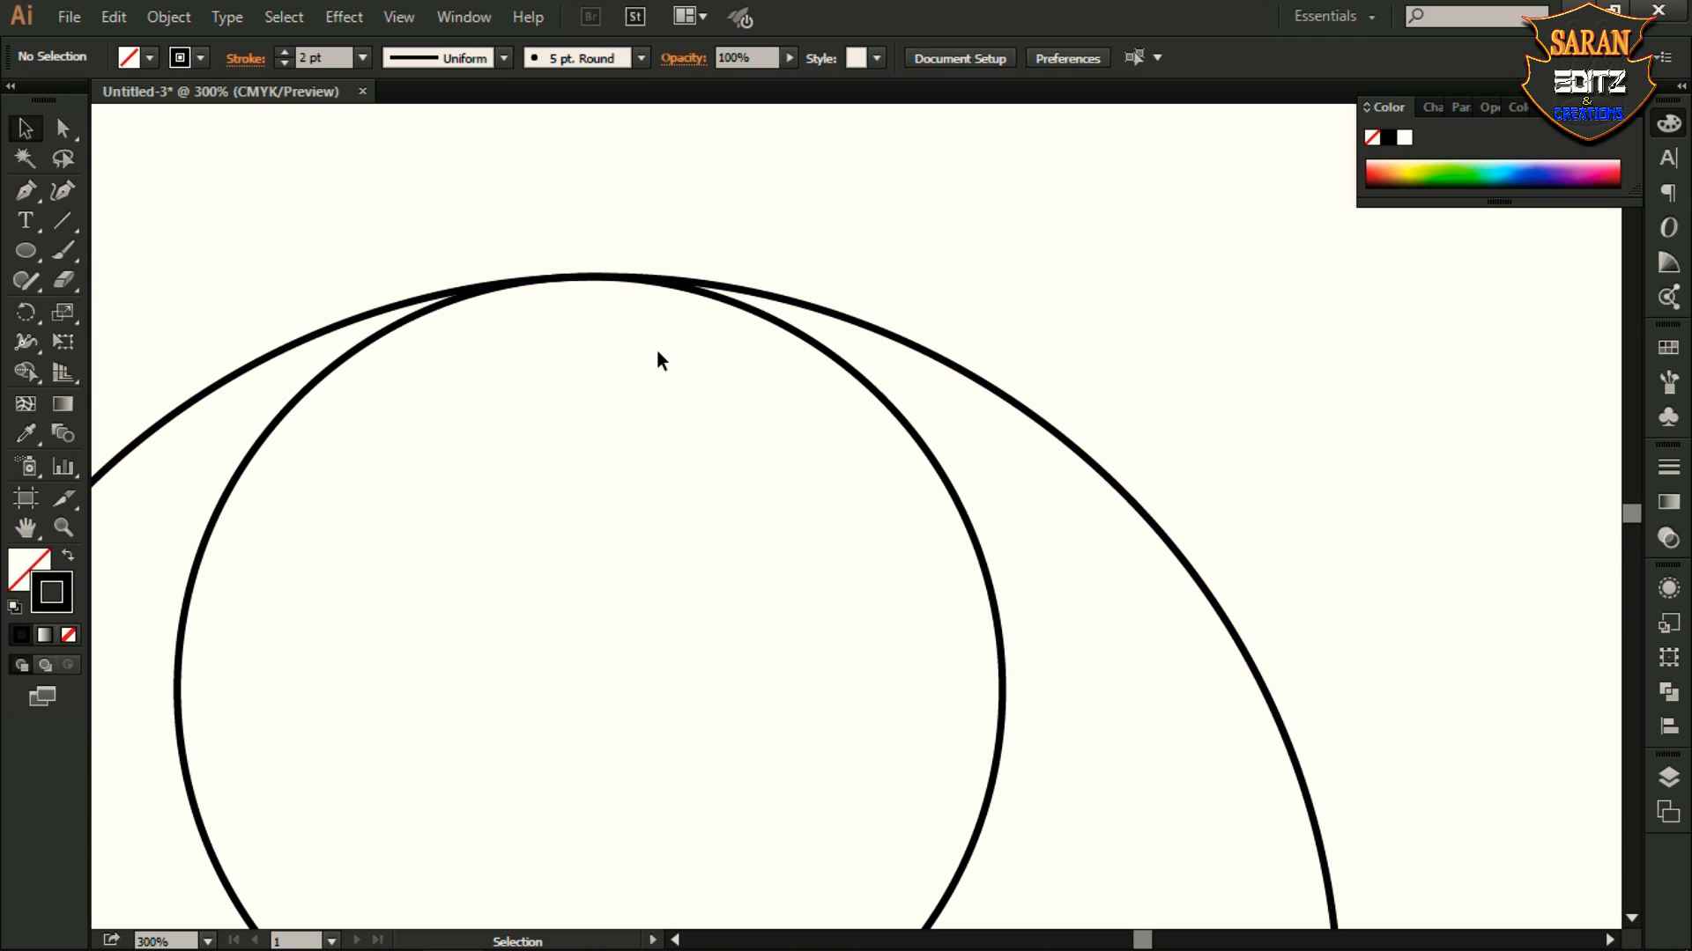
{"action": "key", "text": "ctrl+0"}
Step: Copy and paste the large circle and position the copy above so its bottom touches the small circle's bottom
{"action": "left_click_drag", "start_coordinate": [688, 366], "coordinate": [970, 624]}
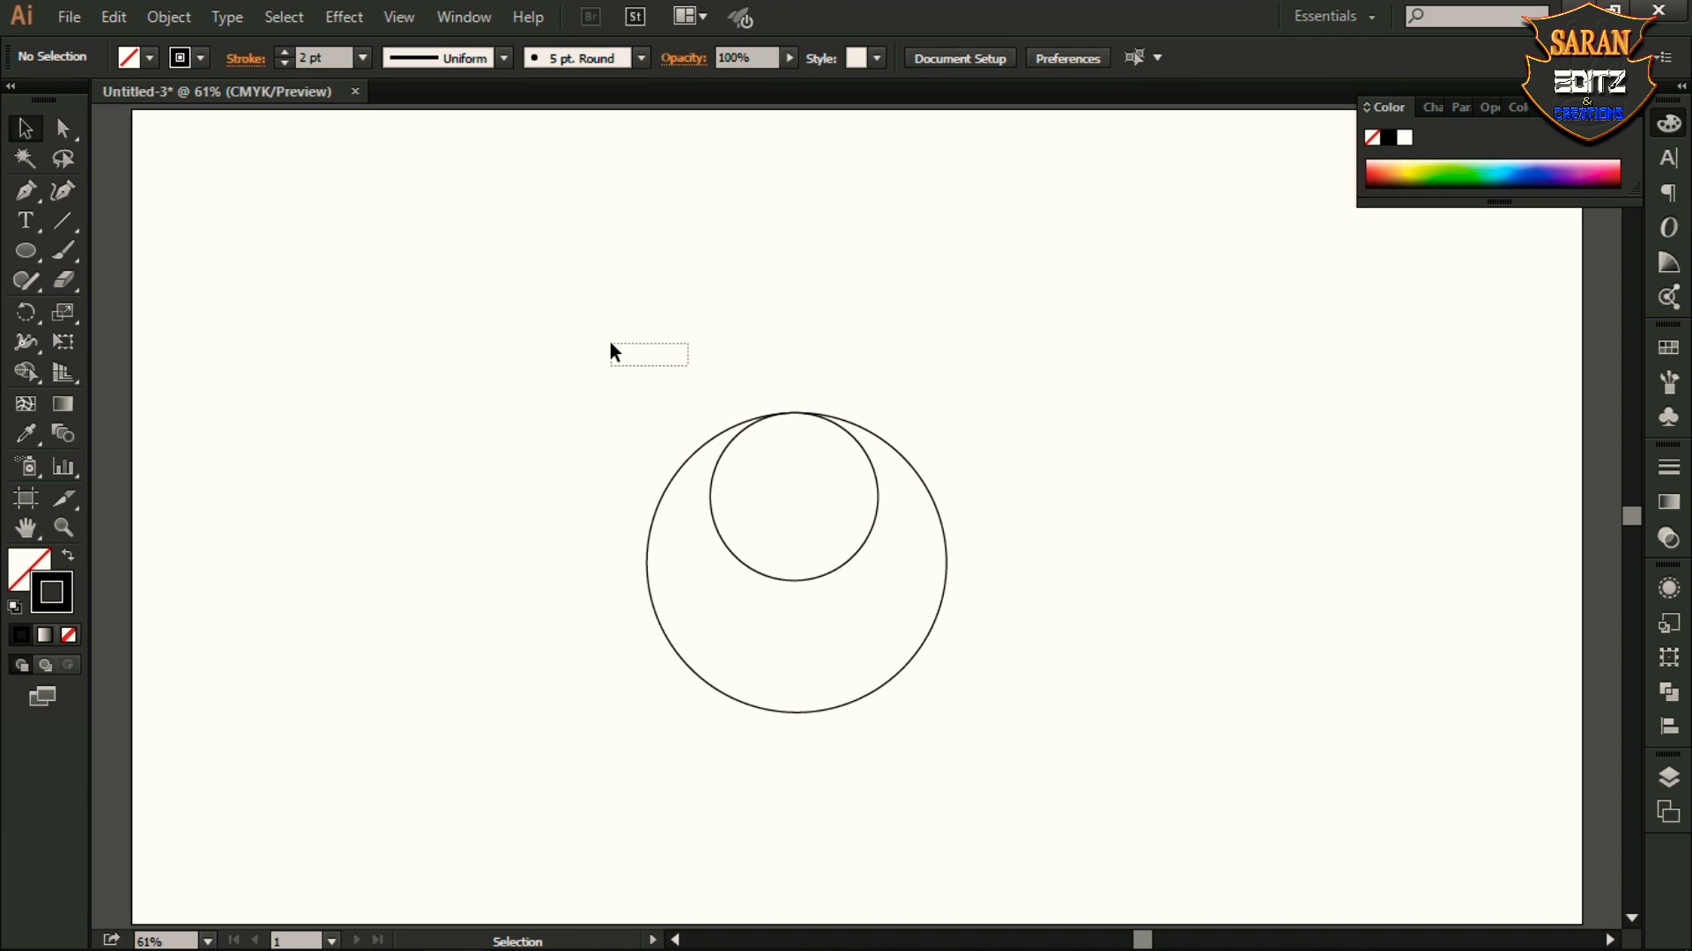
{"action": "left_click_drag", "start_coordinate": [960, 755], "coordinate": [961, 756]}
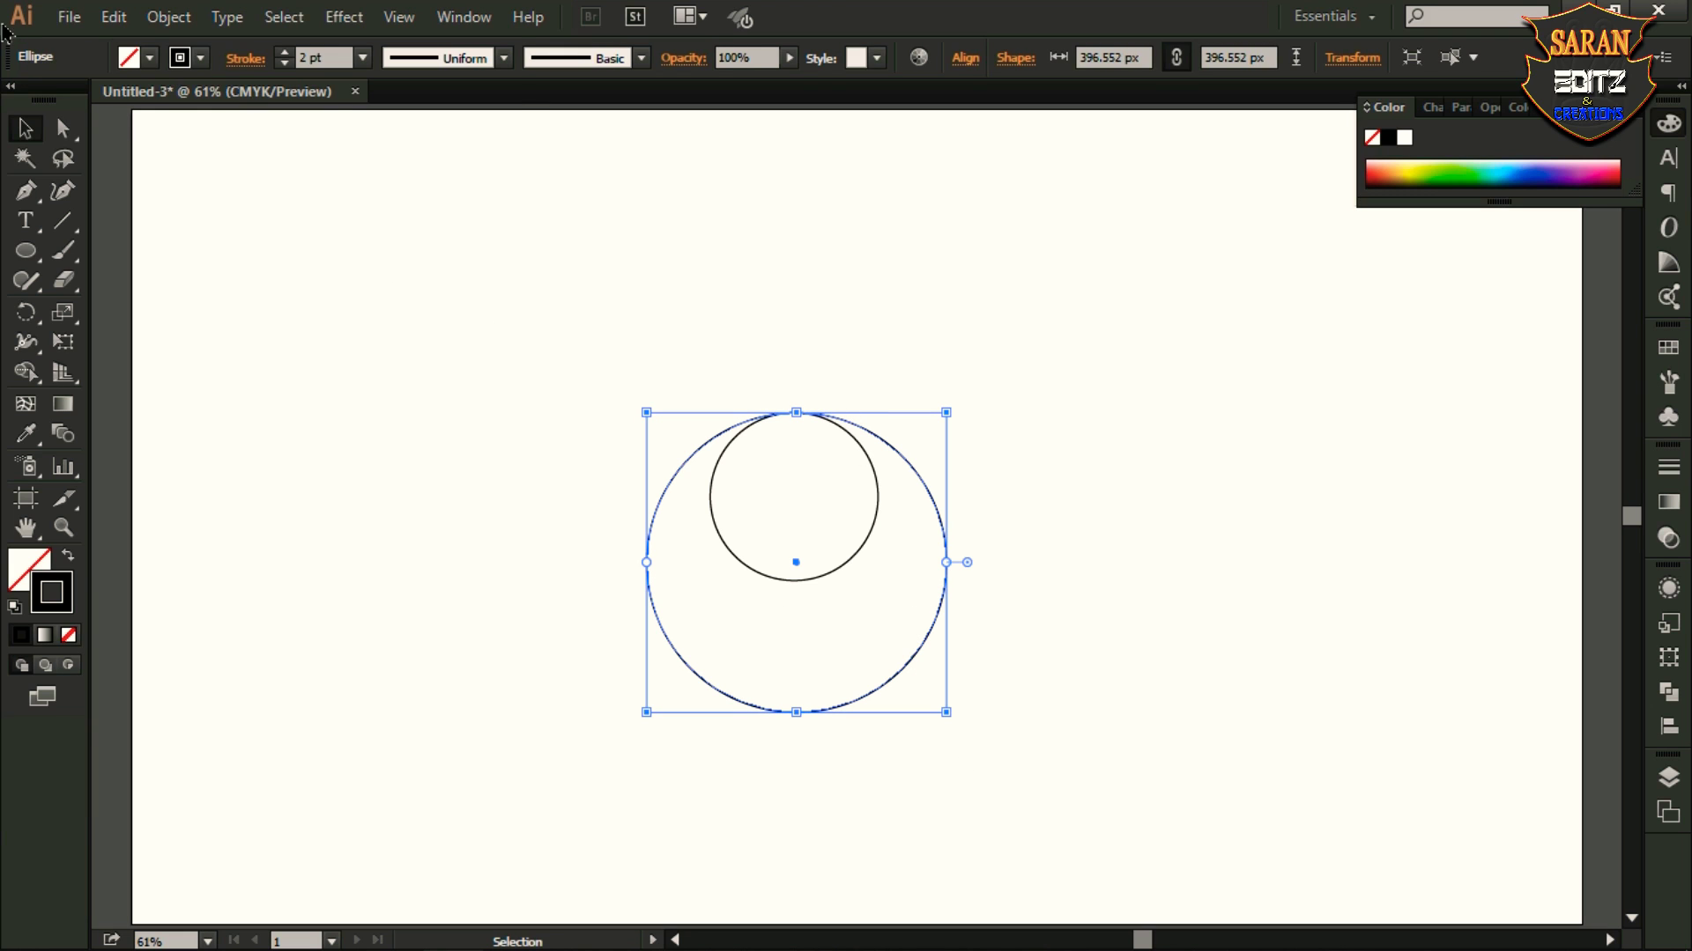
{"action": "left_click", "coordinate": [113, 16]}
{"action": "left_click", "coordinate": [162, 160]}
{"action": "left_click_drag", "start_coordinate": [916, 379], "coordinate": [825, 282]}
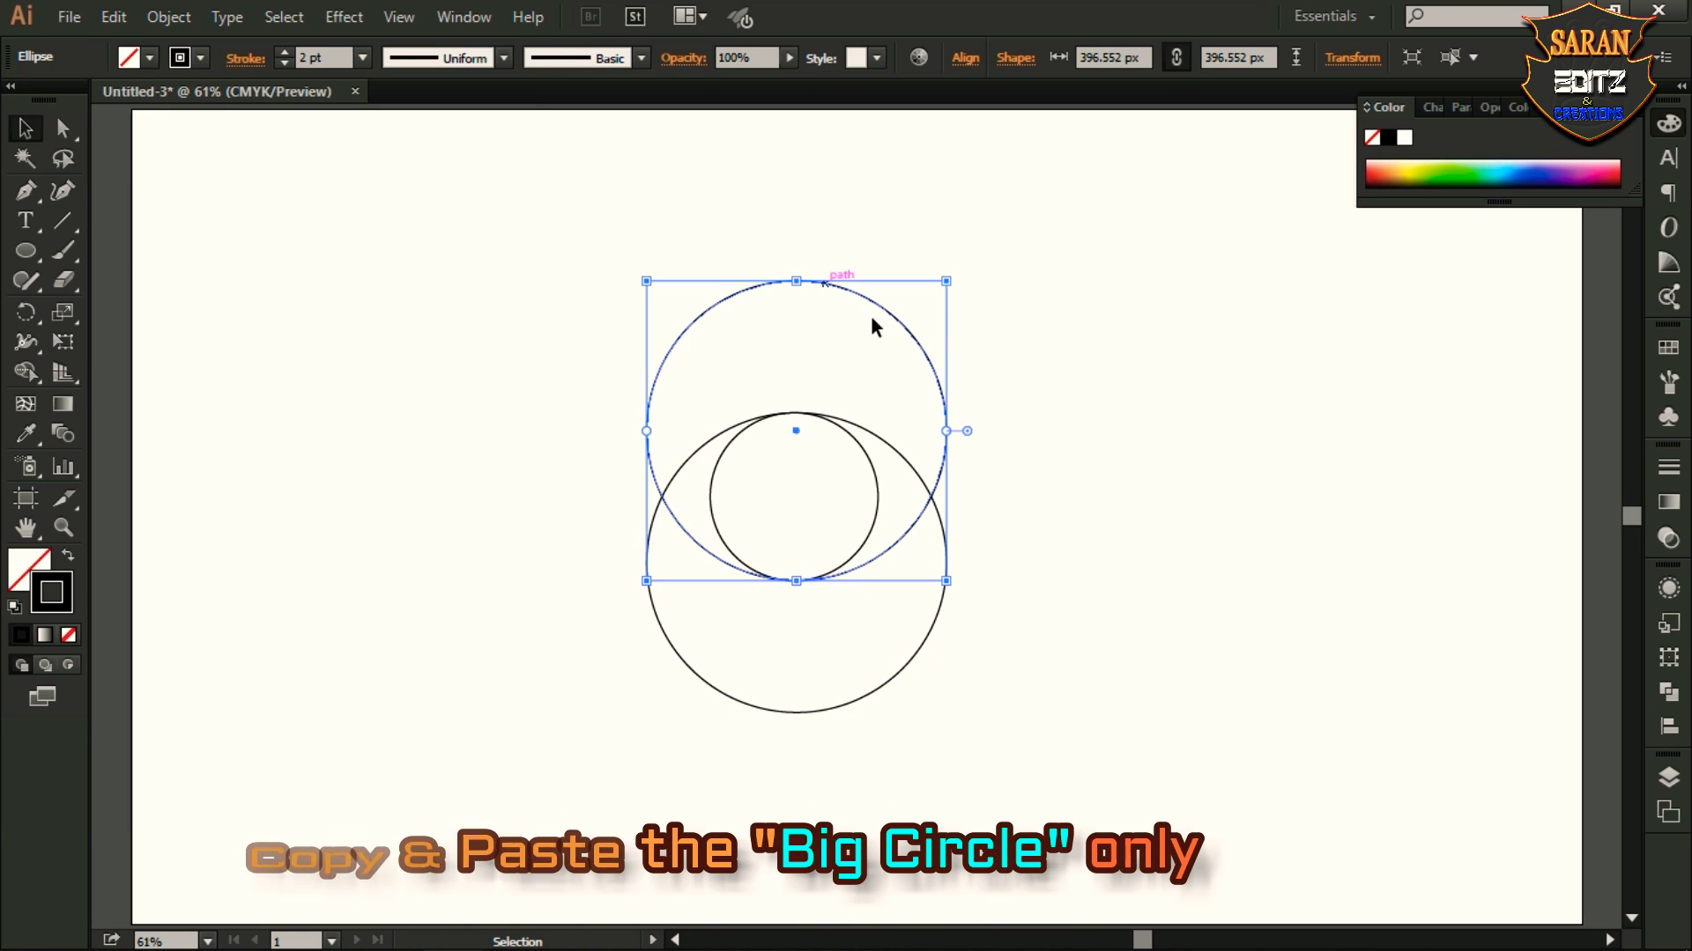
{"action": "left_click", "coordinate": [1062, 495]}
Step: Duplicate all three circles, place the copy exactly over the originals and rotate it about 90 degrees
{"action": "left_click_drag", "start_coordinate": [646, 238], "coordinate": [1001, 795]}
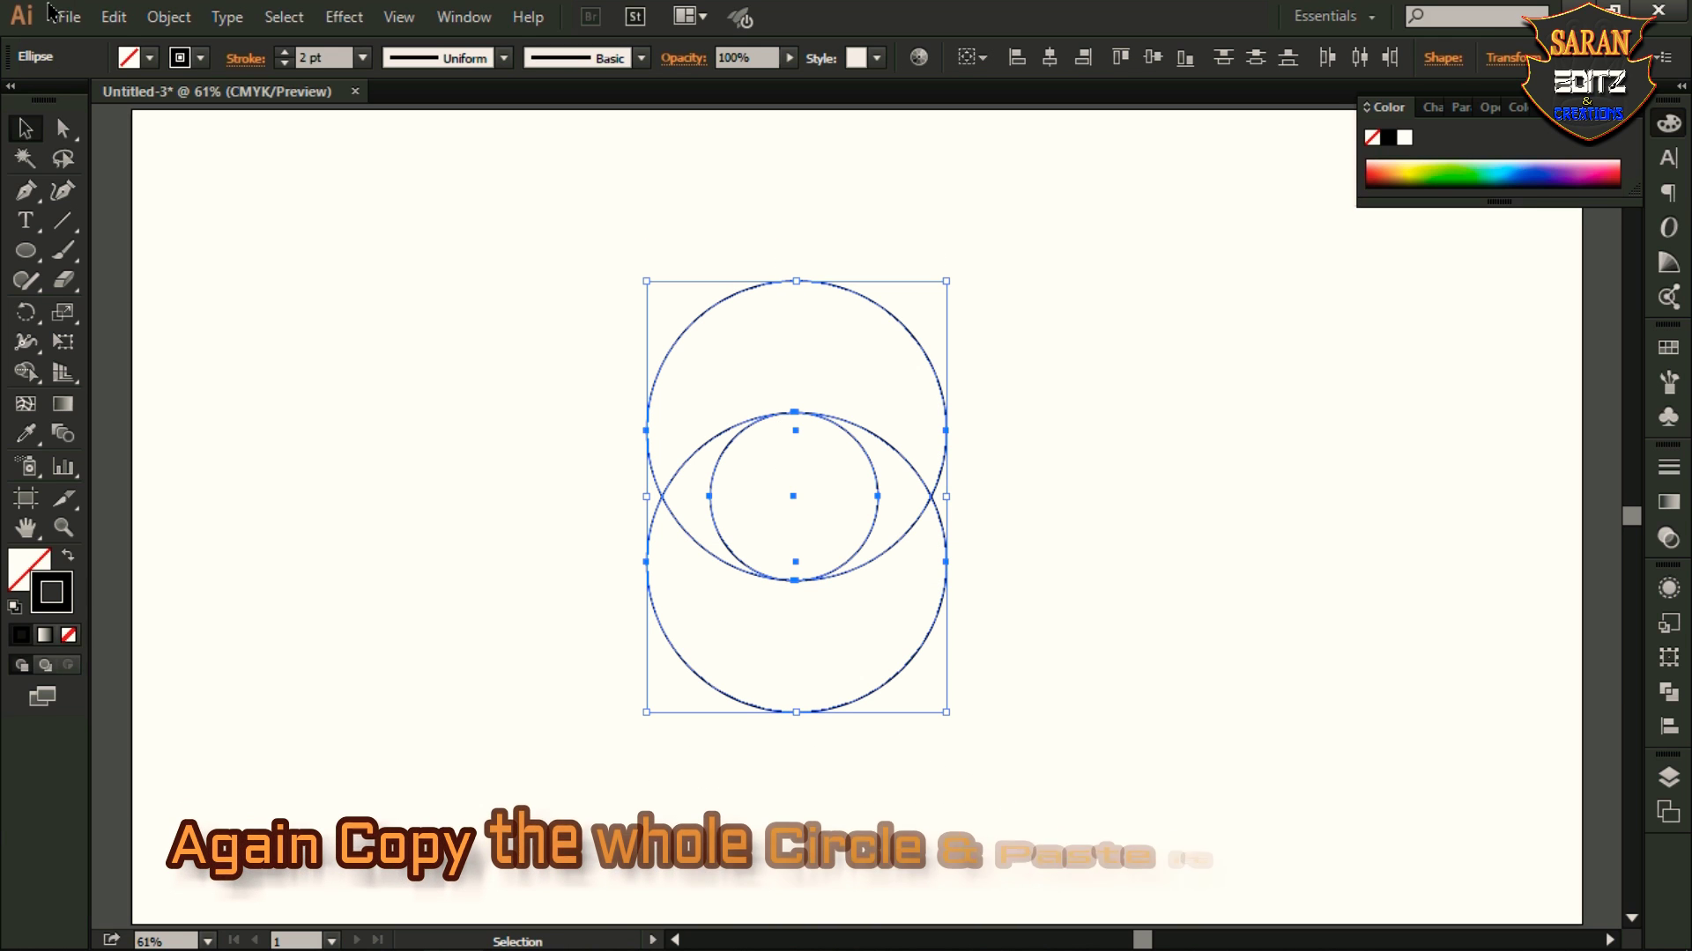
{"action": "left_click", "coordinate": [114, 17]}
{"action": "left_click", "coordinate": [141, 132]}
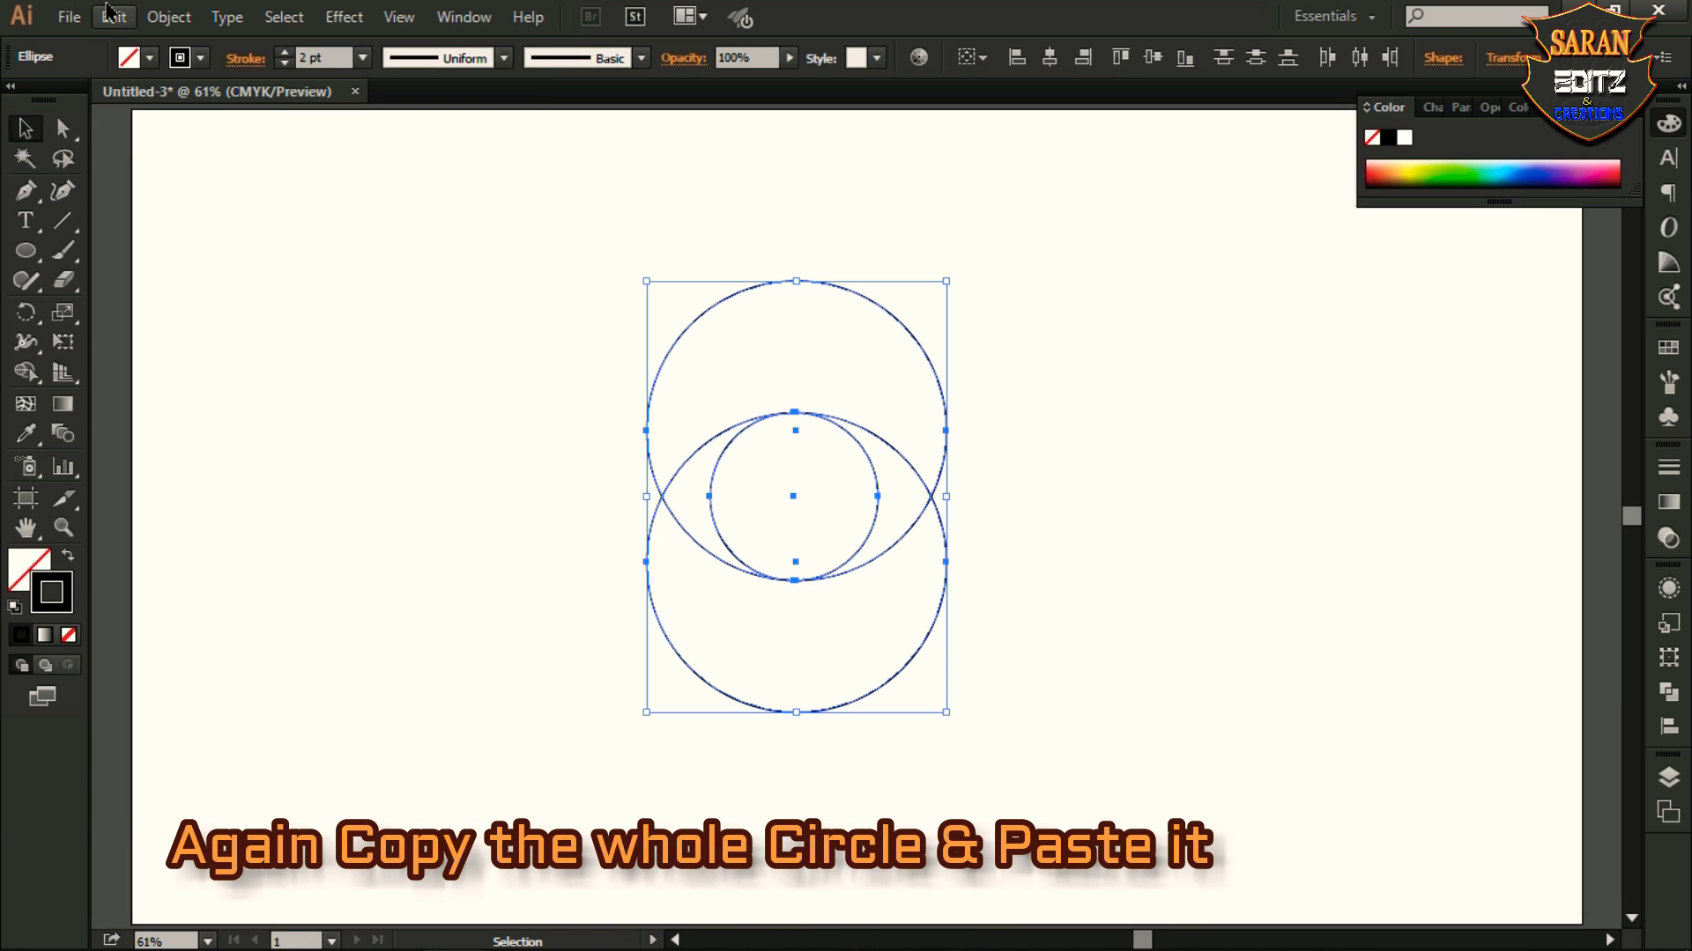
{"action": "left_click", "coordinate": [111, 16]}
{"action": "left_click", "coordinate": [181, 163]}
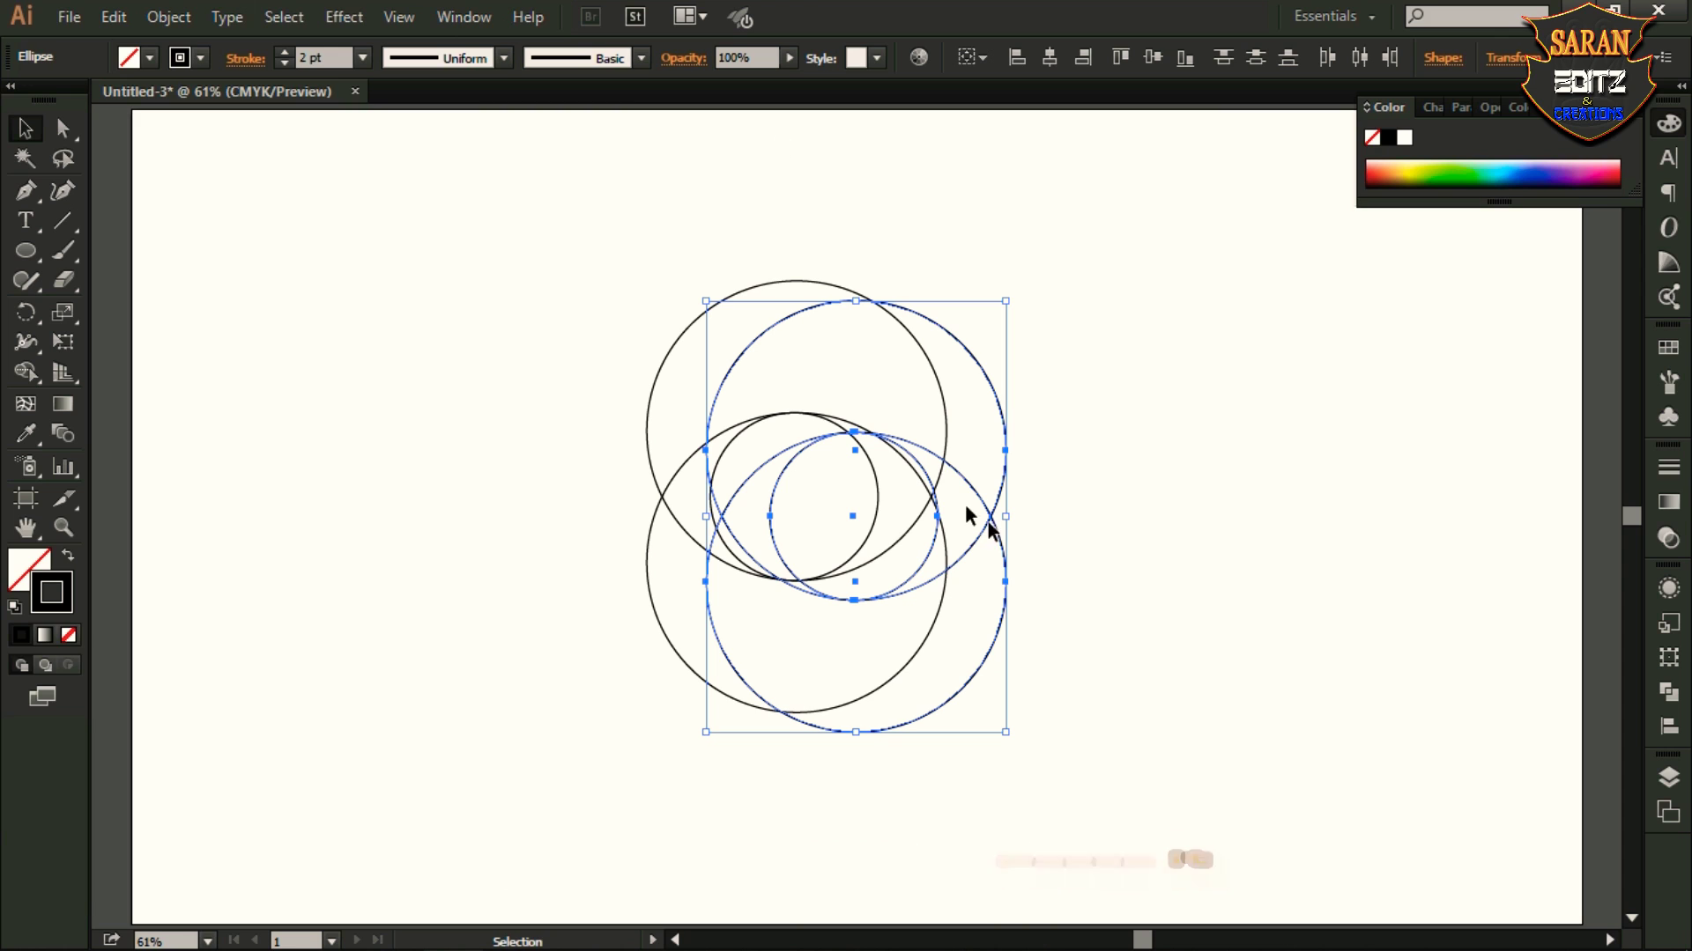
{"action": "left_click_drag", "start_coordinate": [916, 451], "coordinate": [856, 431]}
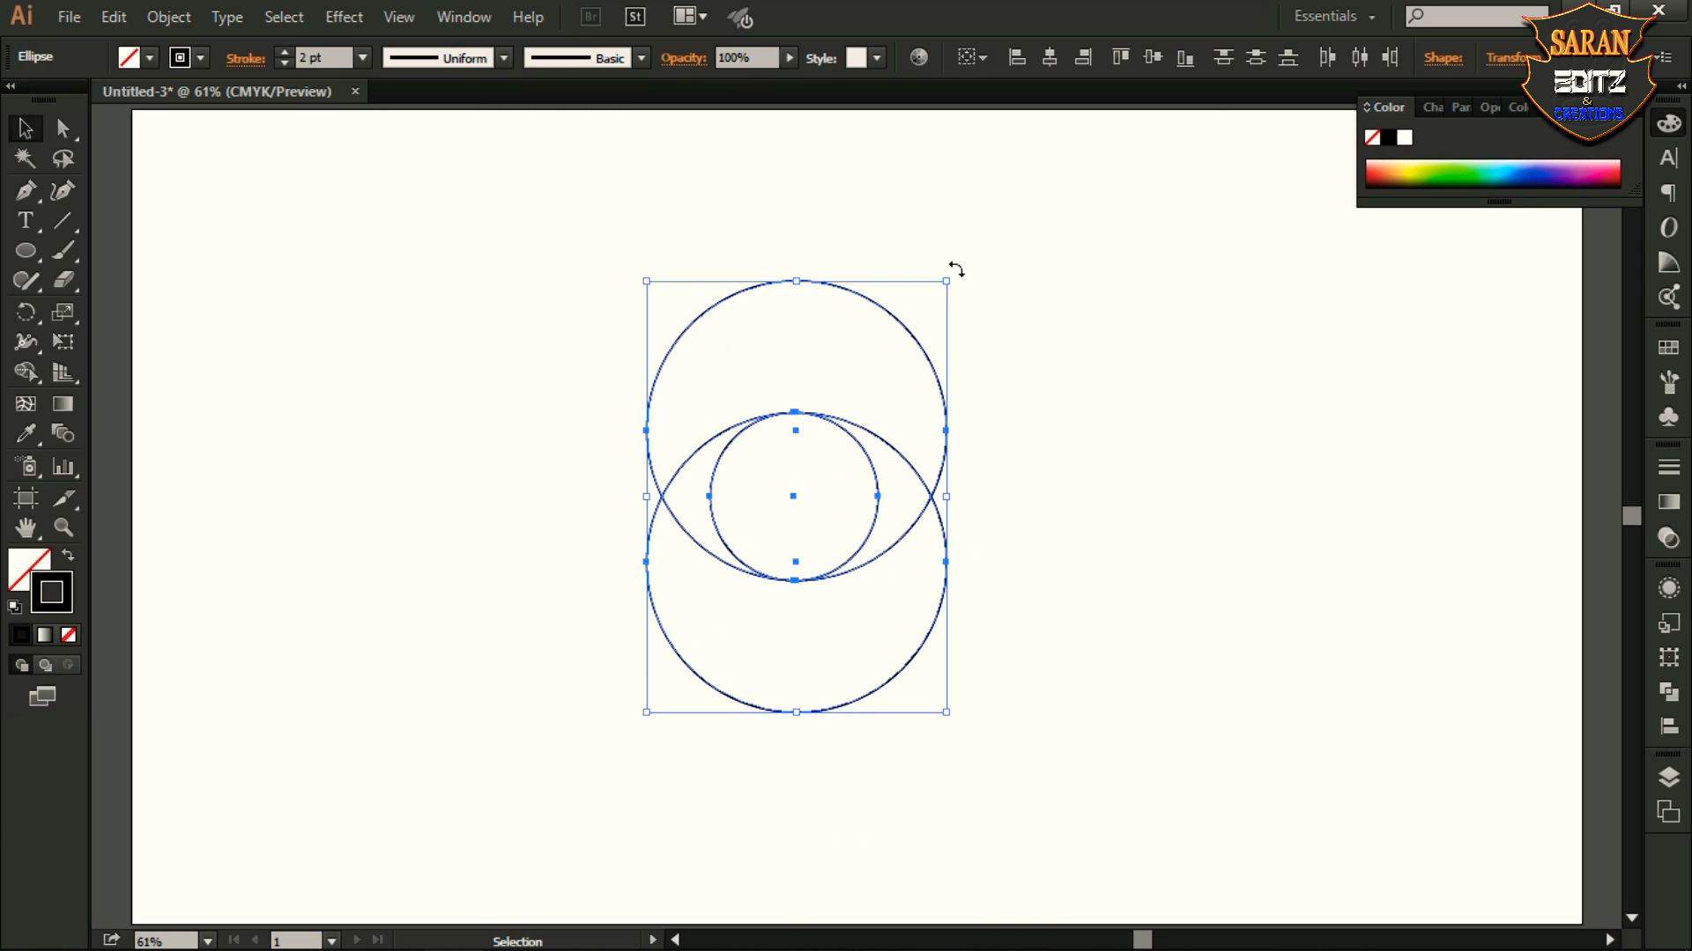
{"action": "left_click_drag", "start_coordinate": [956, 270], "coordinate": [1030, 661]}
Step: Duplicate the horizontal circle set, align the copy over it and rotate it diagonally by about 40 degrees
{"action": "left_click", "coordinate": [114, 17]}
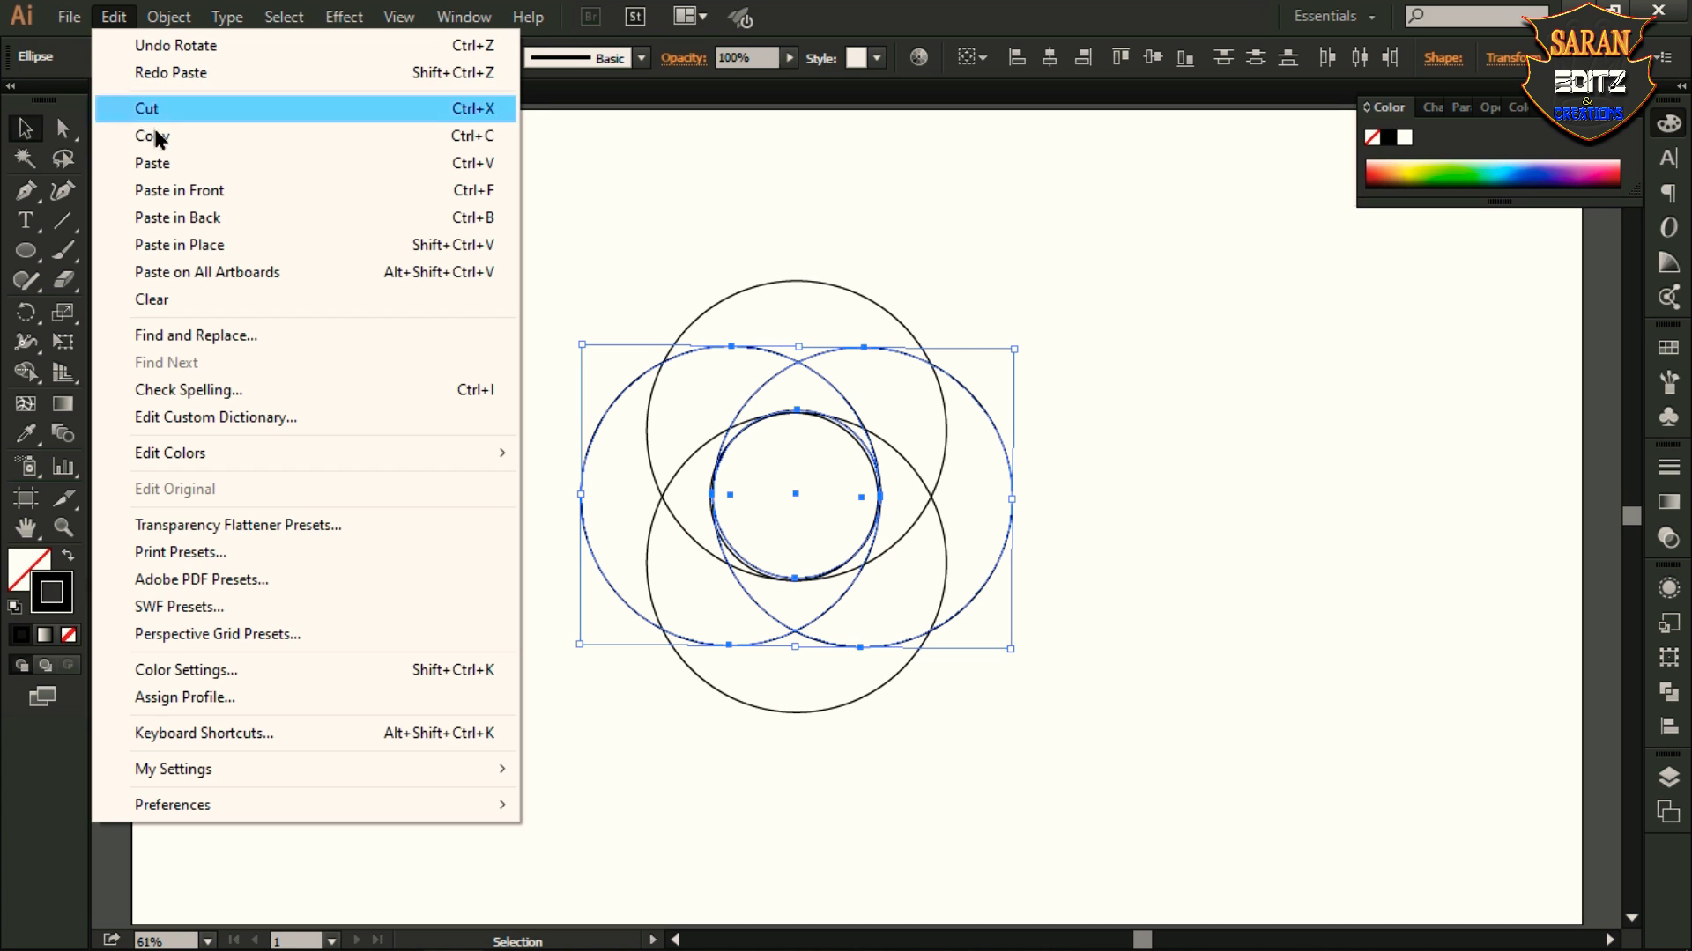
{"action": "left_click", "coordinate": [164, 136]}
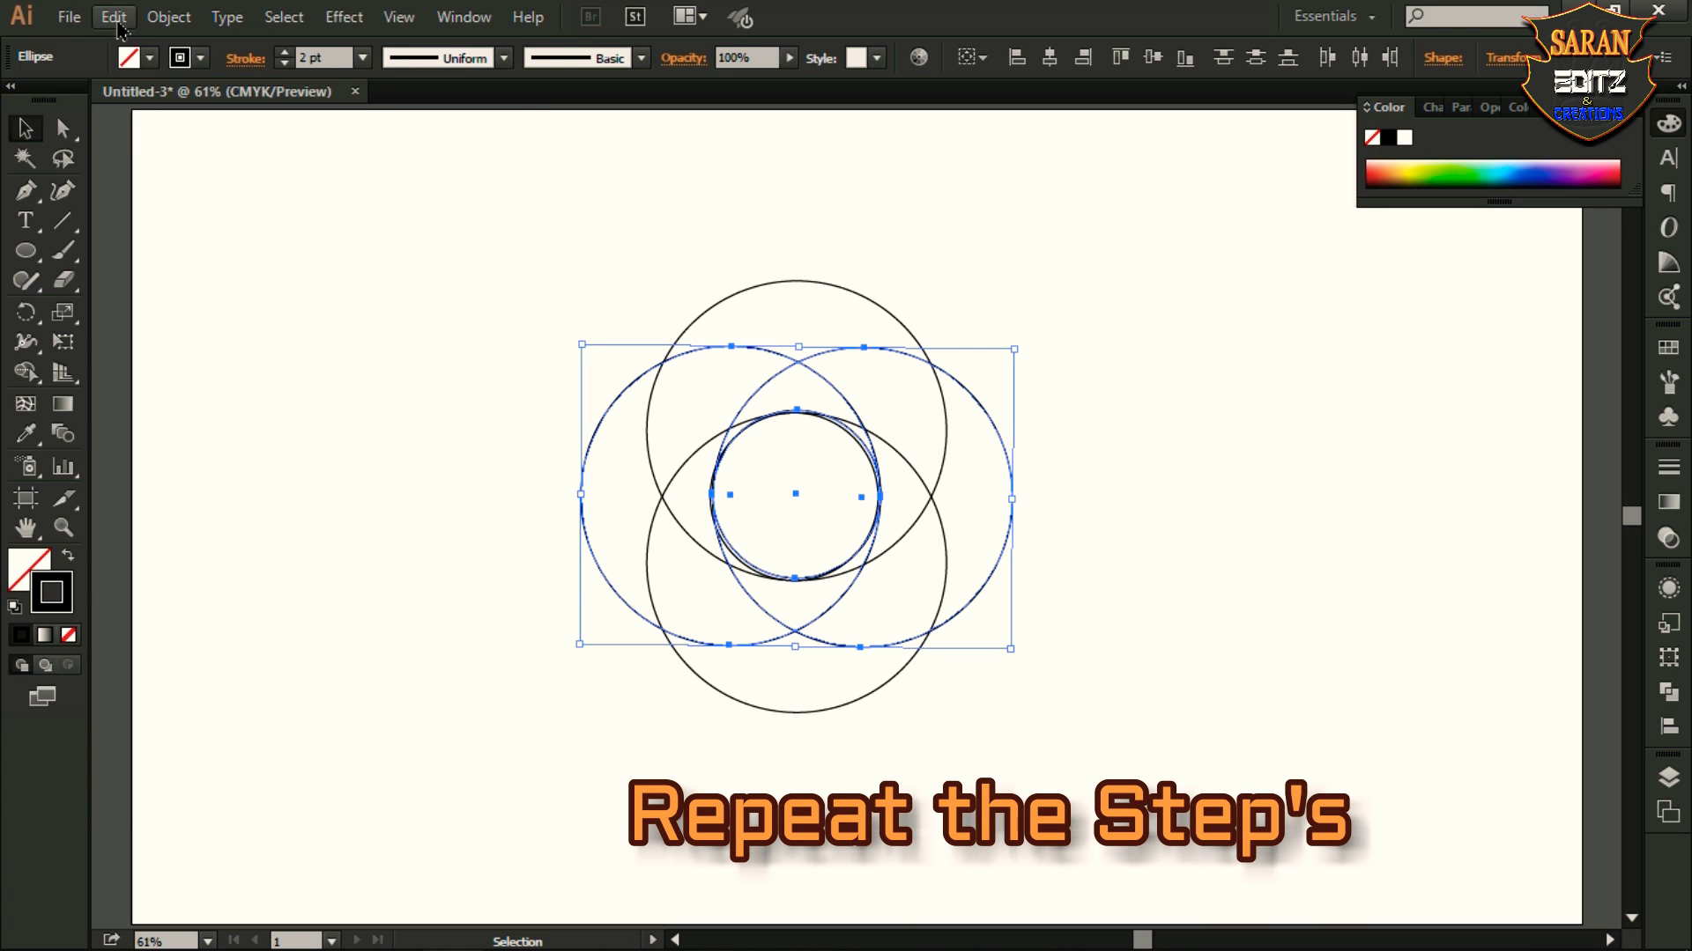
{"action": "left_click", "coordinate": [116, 20]}
{"action": "left_click", "coordinate": [172, 164]}
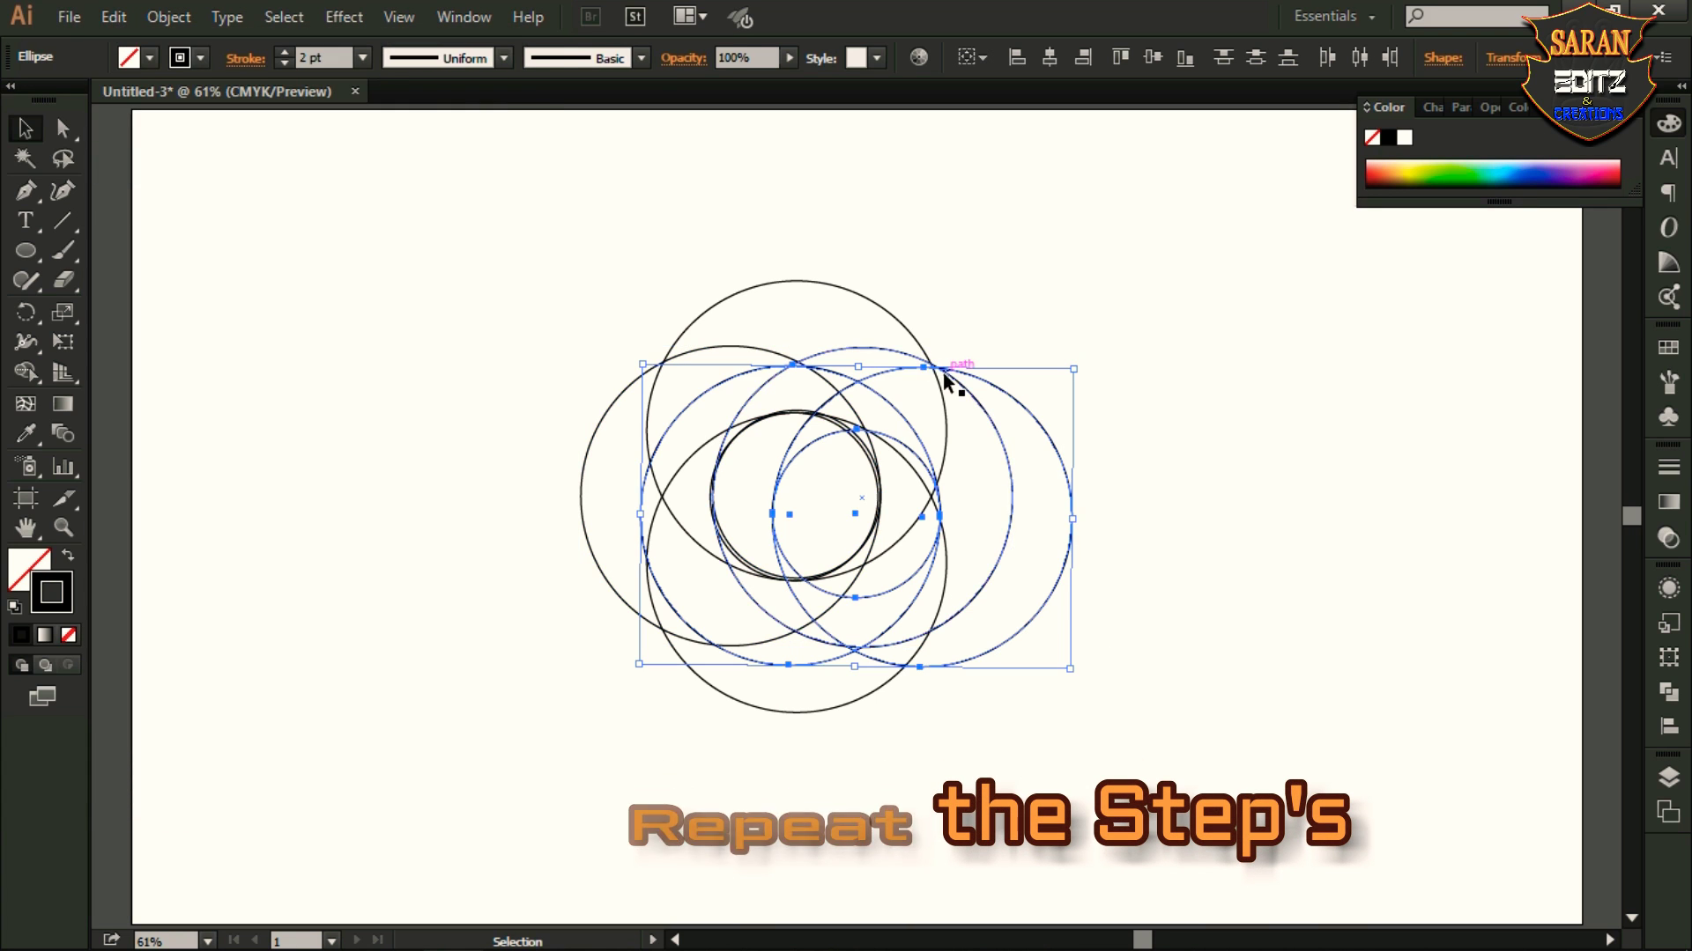
{"action": "left_click_drag", "start_coordinate": [950, 373], "coordinate": [892, 350]}
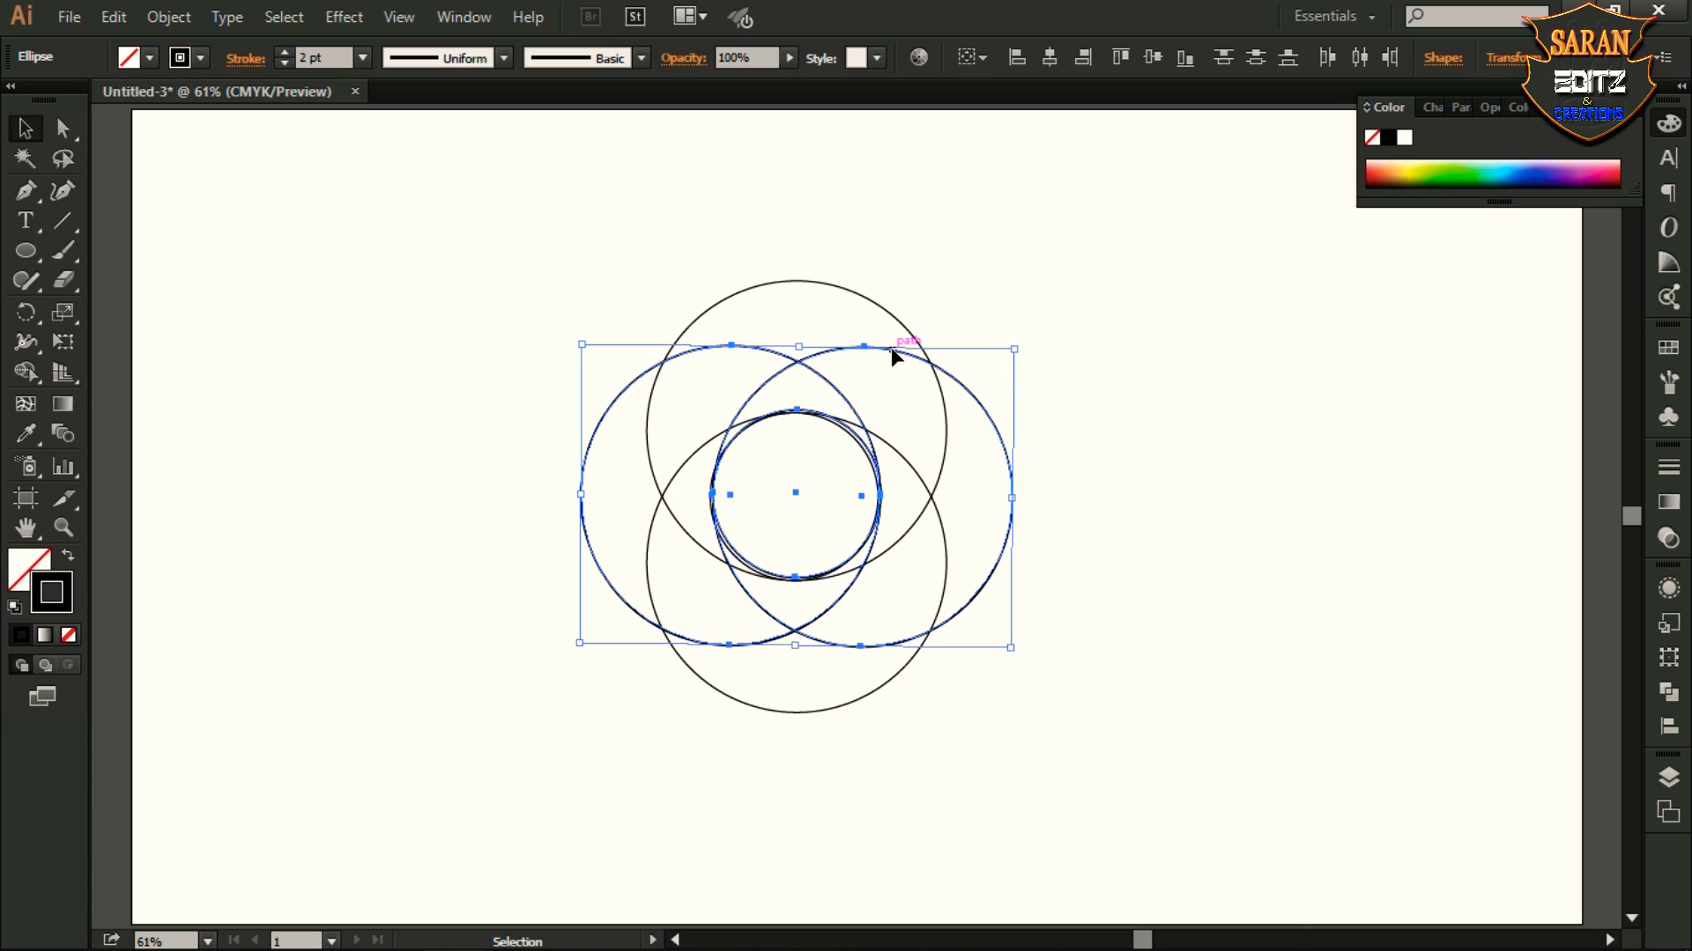
{"action": "left_click_drag", "start_coordinate": [1042, 635], "coordinate": [879, 815]}
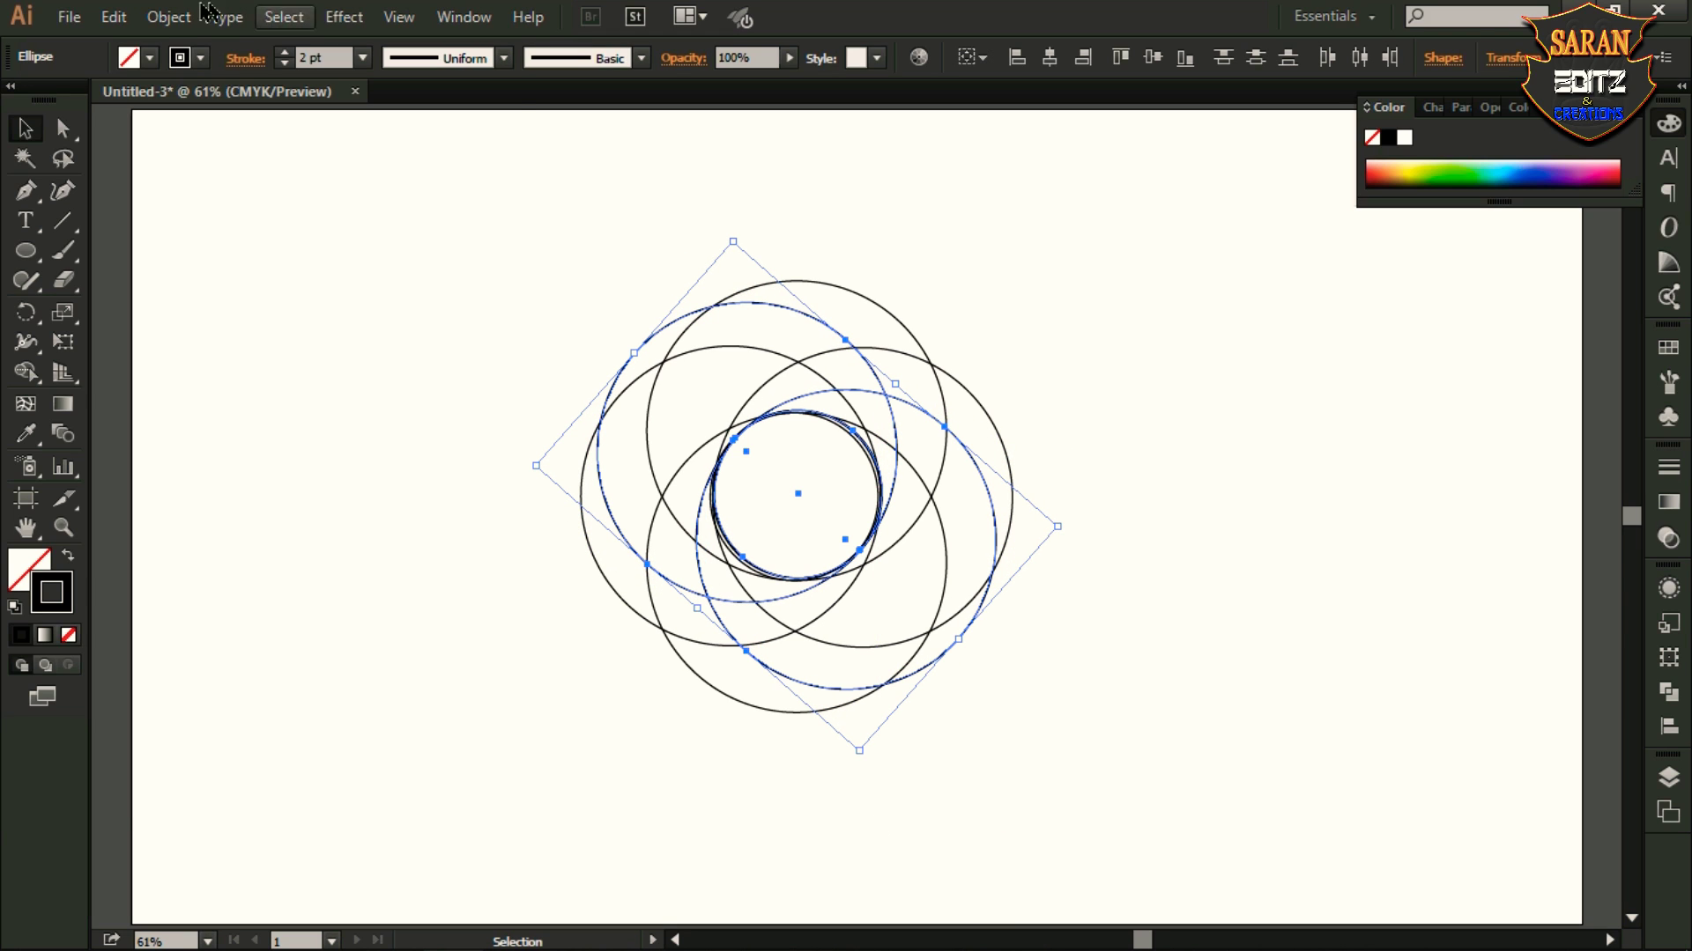
Step: Duplicate the diagonal circle set, align the copy over it and rotate it about 90 degrees onto the opposite diagonal
{"action": "left_click", "coordinate": [114, 17]}
{"action": "left_click", "coordinate": [150, 132]}
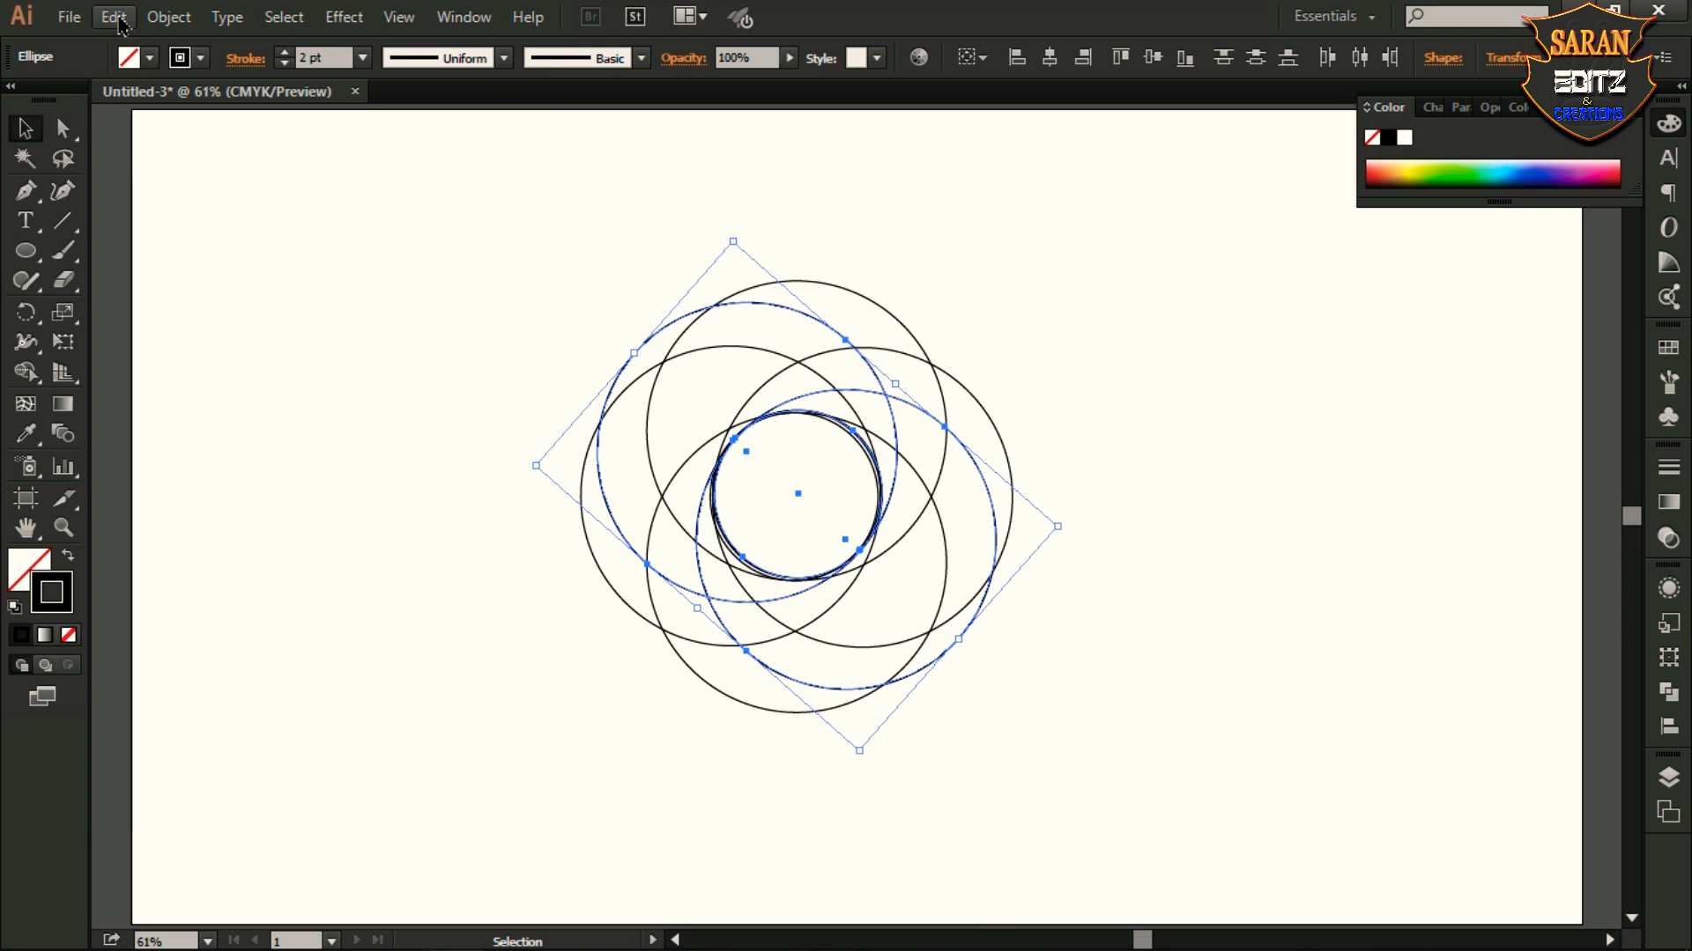
{"action": "left_click", "coordinate": [115, 17]}
{"action": "left_click", "coordinate": [171, 162]}
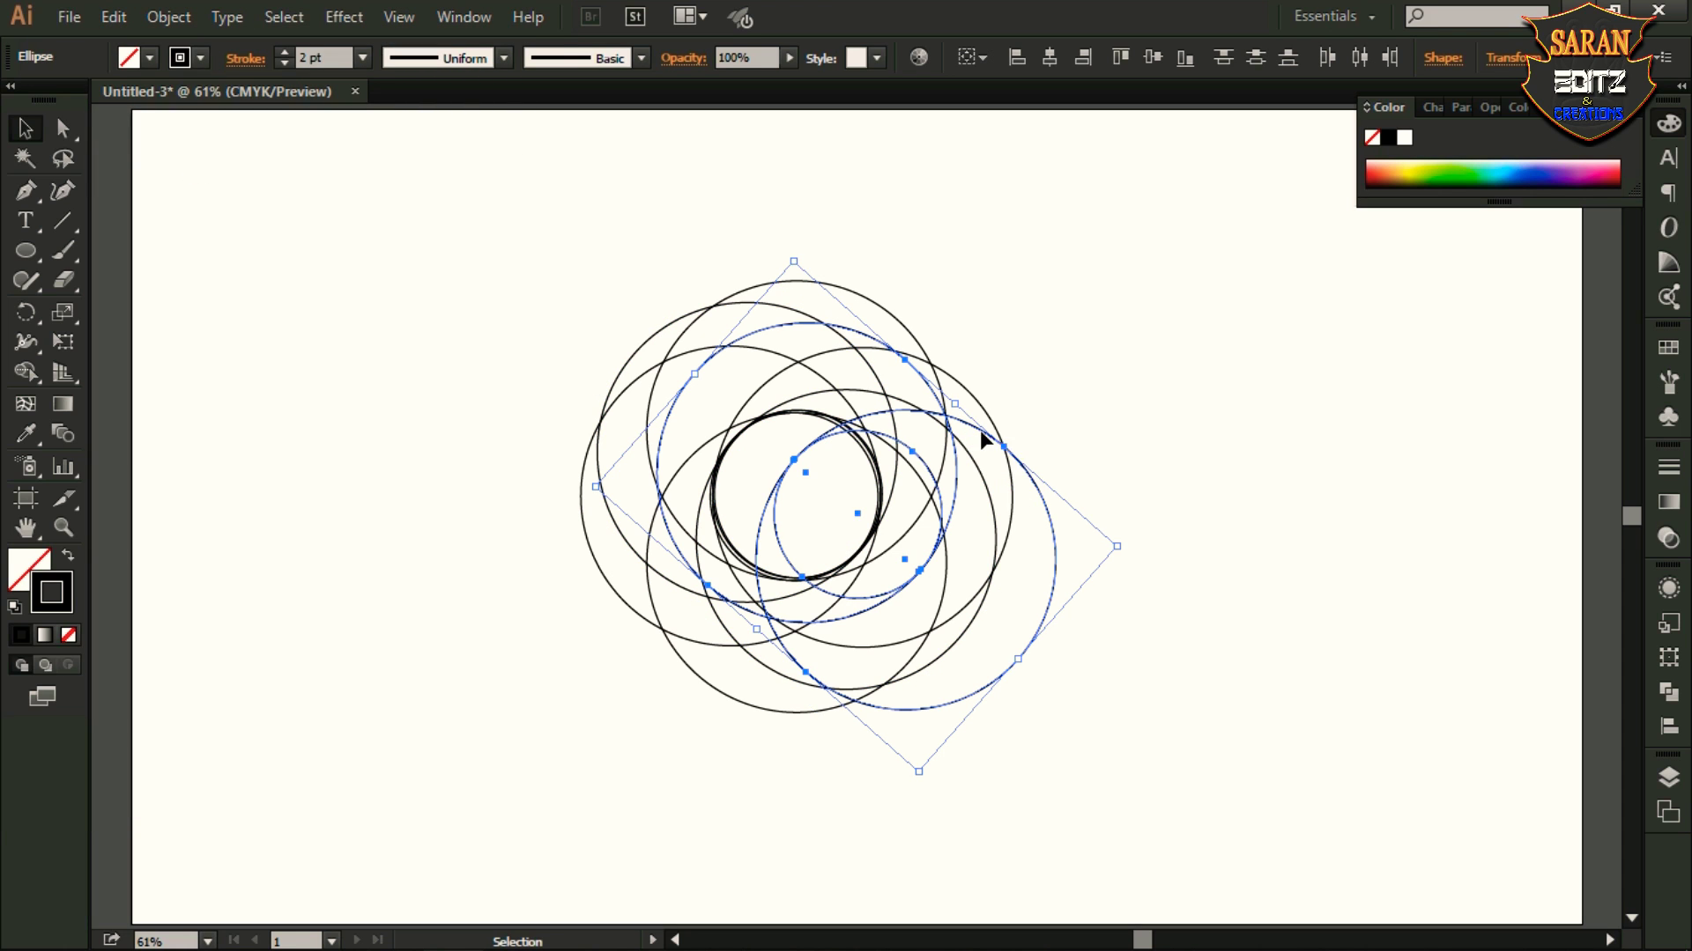
{"action": "left_click_drag", "start_coordinate": [1017, 455], "coordinate": [957, 436]}
{"action": "left_click_drag", "start_coordinate": [1079, 526], "coordinate": [764, 663]}
{"action": "left_click", "coordinate": [1151, 659]}
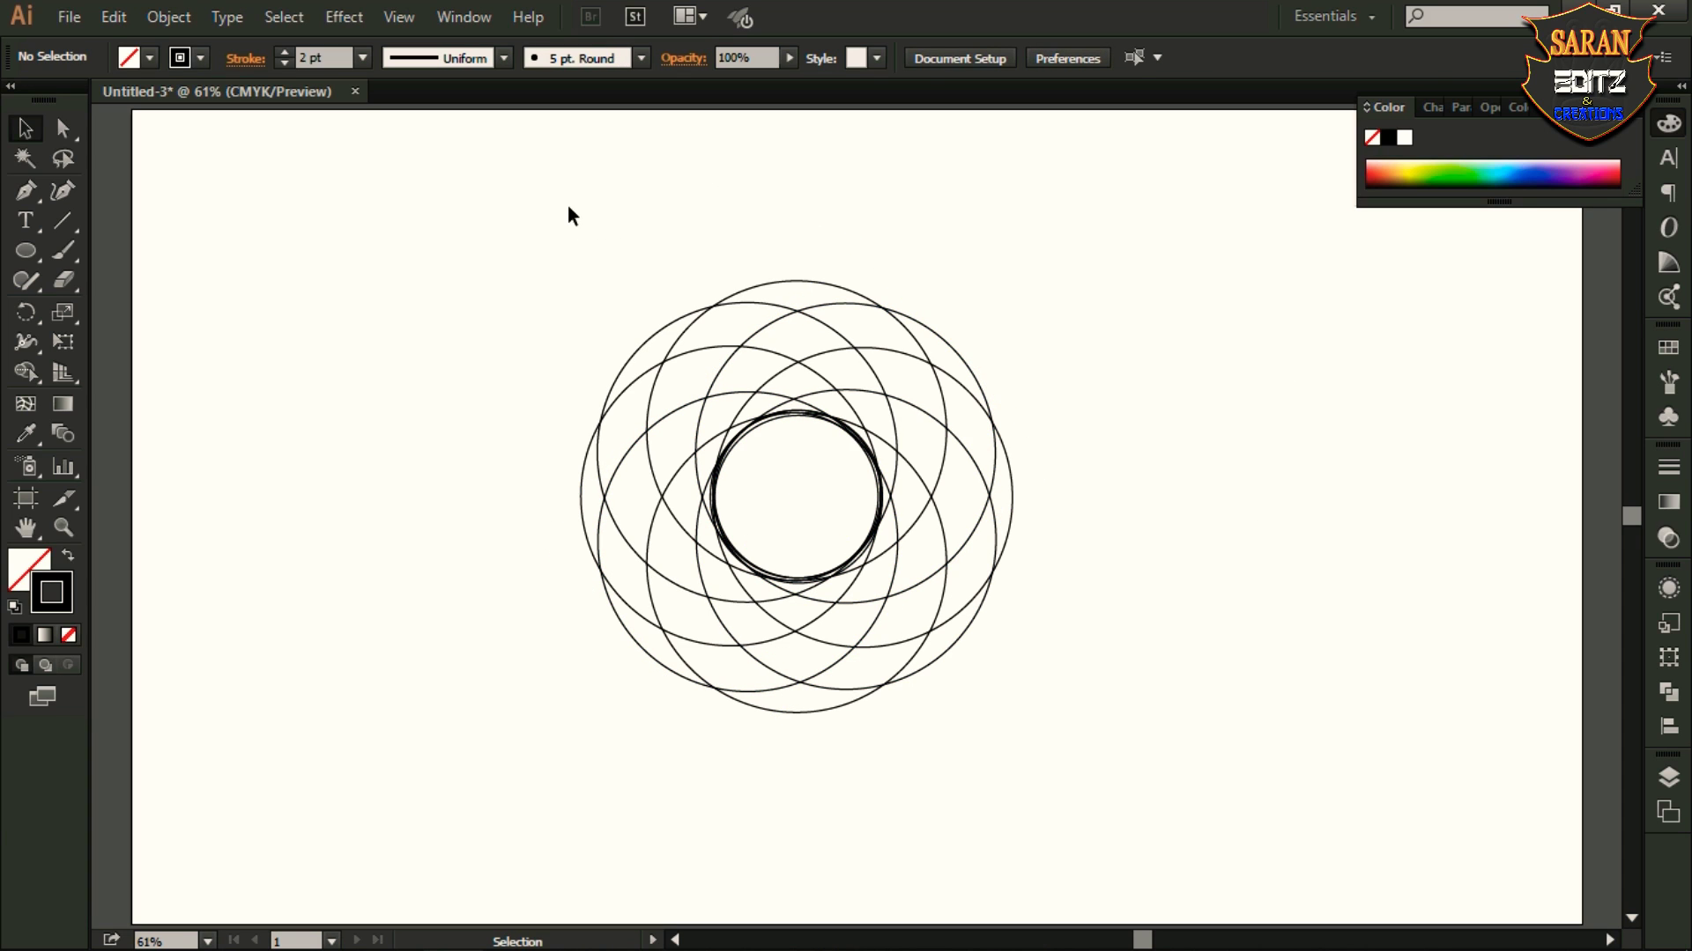
Step: Select all the circles and merge the outer lower-left crescent regions into one yellow-filled shape with Shape Builder
{"action": "left_click_drag", "start_coordinate": [573, 292], "coordinate": [1045, 692]}
{"action": "left_click", "coordinate": [285, 52]}
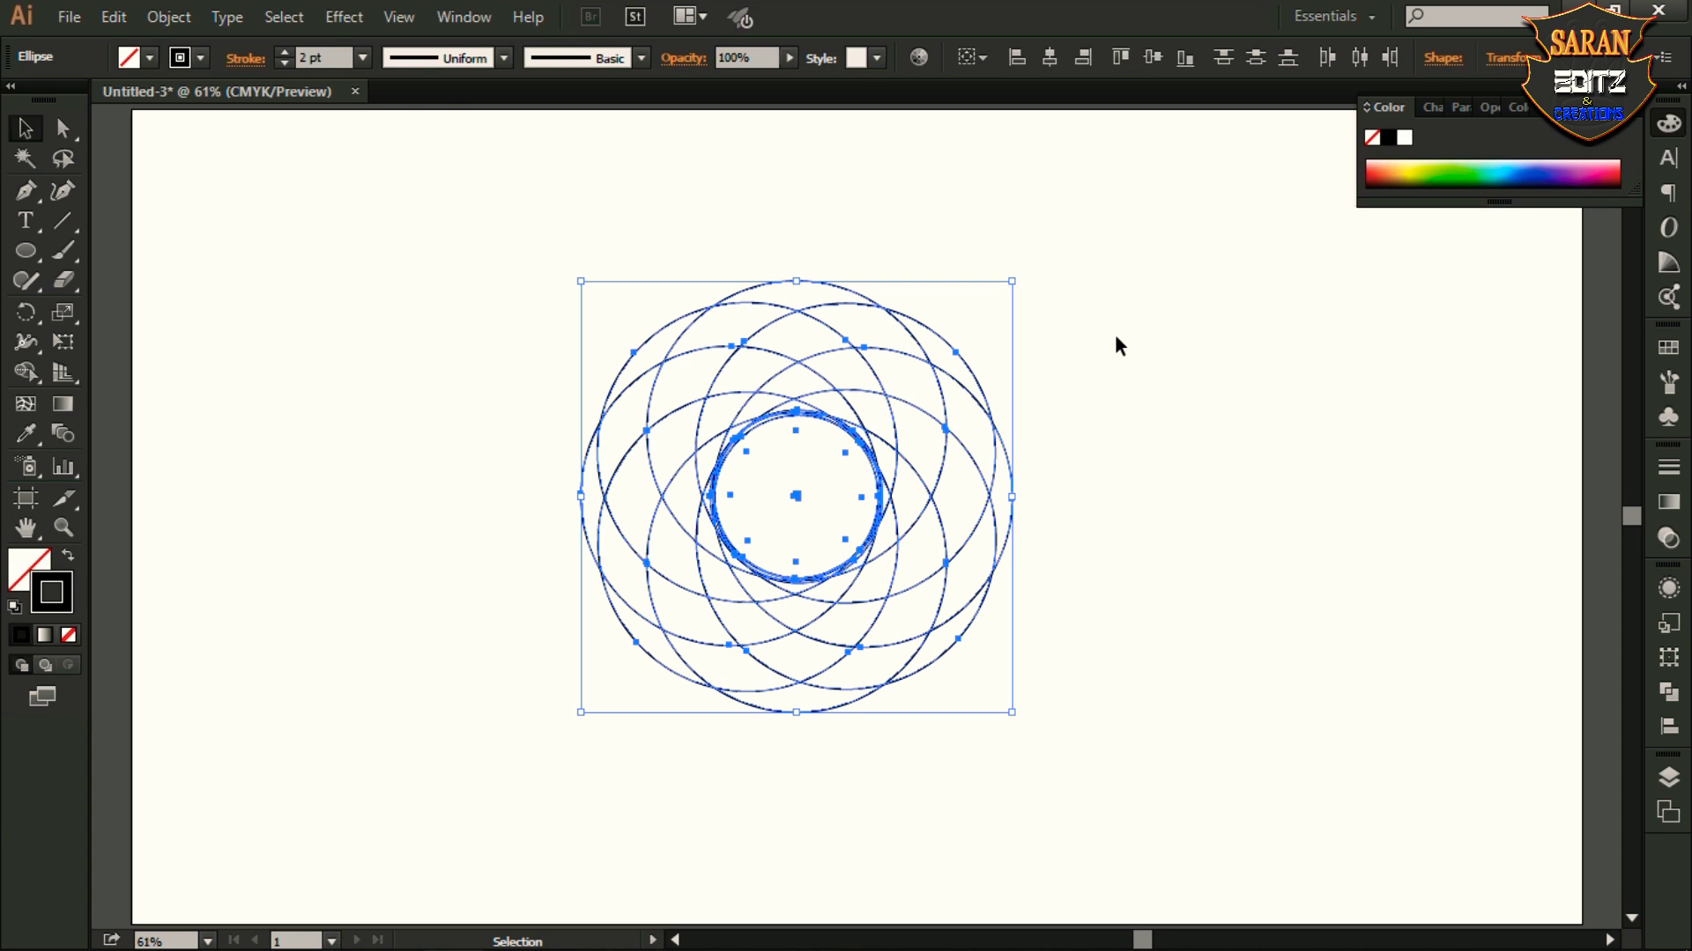
{"action": "left_click", "coordinate": [1114, 336]}
{"action": "mouse_move", "coordinate": [643, 276]}
{"action": "left_mouse_down"}
{"action": "mouse_move", "coordinate": [754, 365]}
{"action": "mouse_move", "coordinate": [1041, 783]}
{"action": "left_mouse_up"}
{"action": "left_click", "coordinate": [28, 567]}
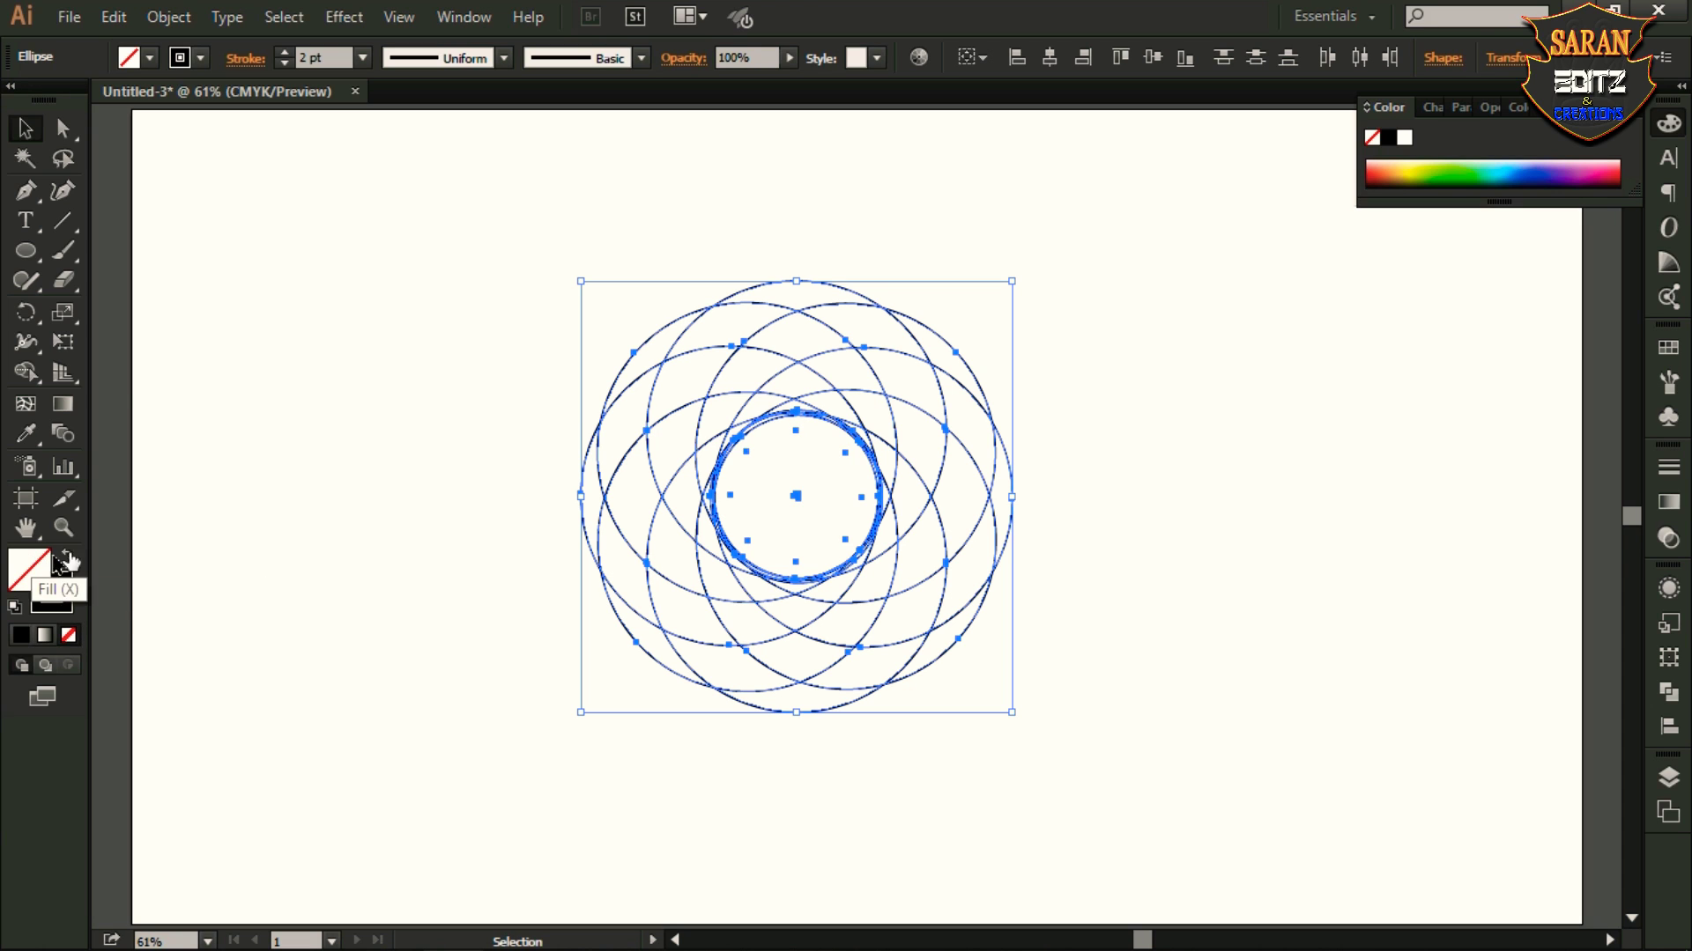
{"action": "left_click", "coordinate": [25, 373]}
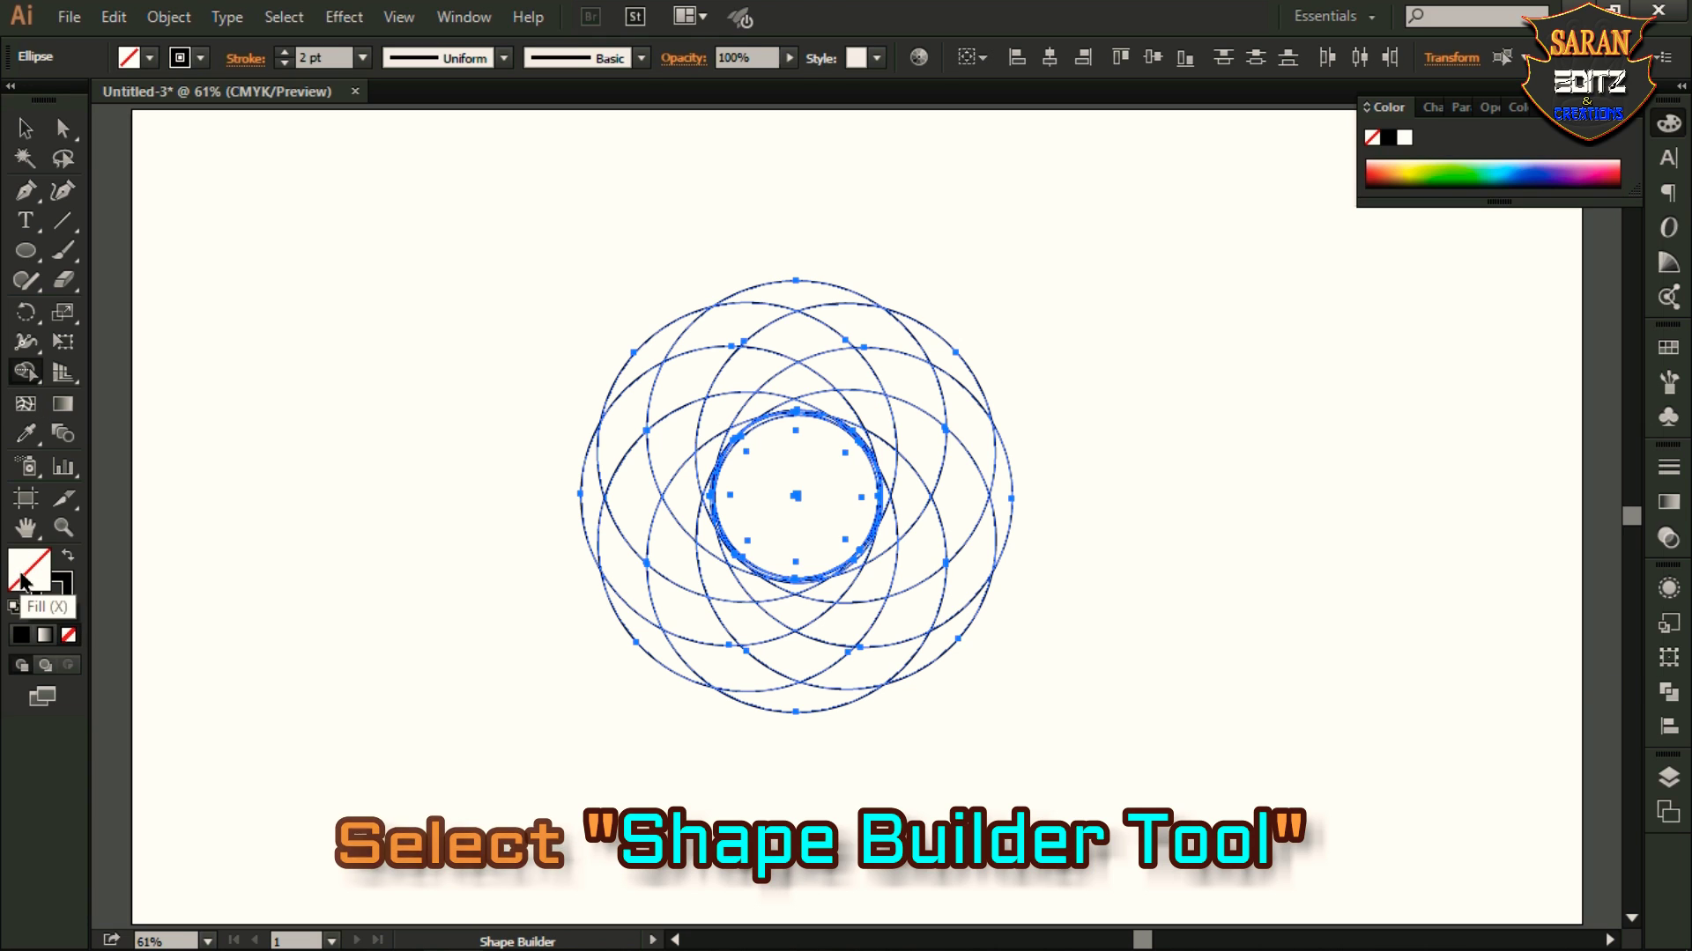
{"action": "double_click", "coordinate": [21, 581]}
{"action": "left_click_drag", "start_coordinate": [1244, 319], "coordinate": [1301, 279]}
{"action": "left_click", "coordinate": [1564, 296]}
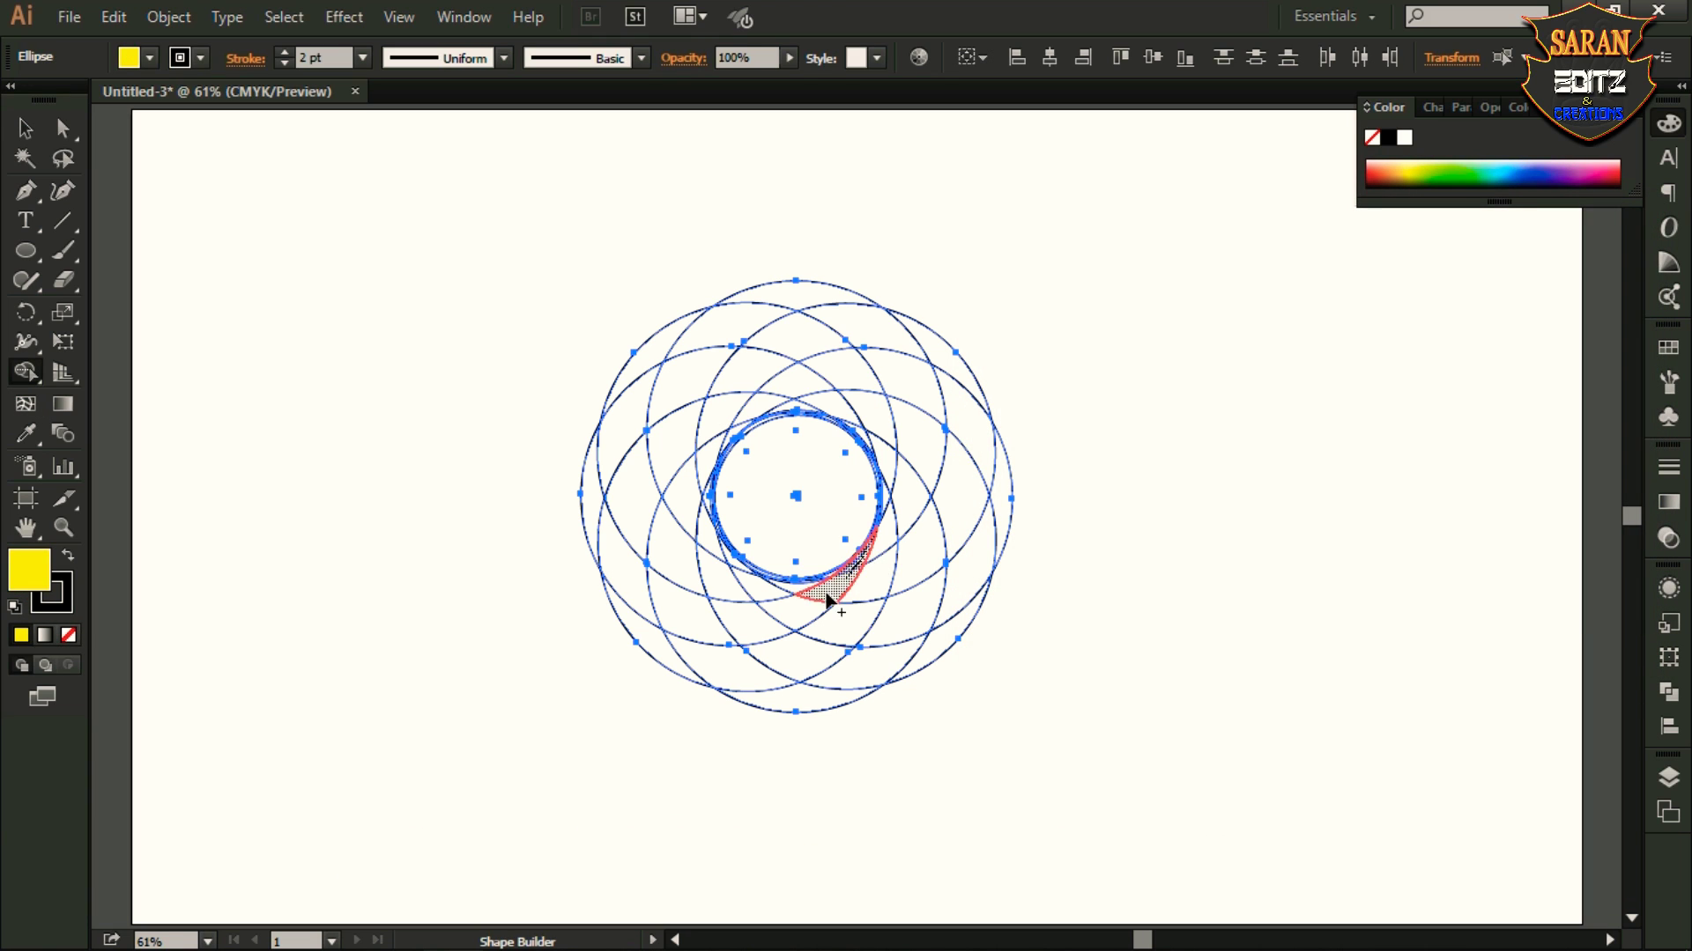
{"action": "mouse_move", "coordinate": [828, 598]}
{"action": "left_mouse_down"}
{"action": "mouse_move", "coordinate": [732, 616]}
{"action": "mouse_move", "coordinate": [626, 599]}
{"action": "left_mouse_up"}
{"action": "left_click_drag", "start_coordinate": [590, 520], "coordinate": [748, 608]}
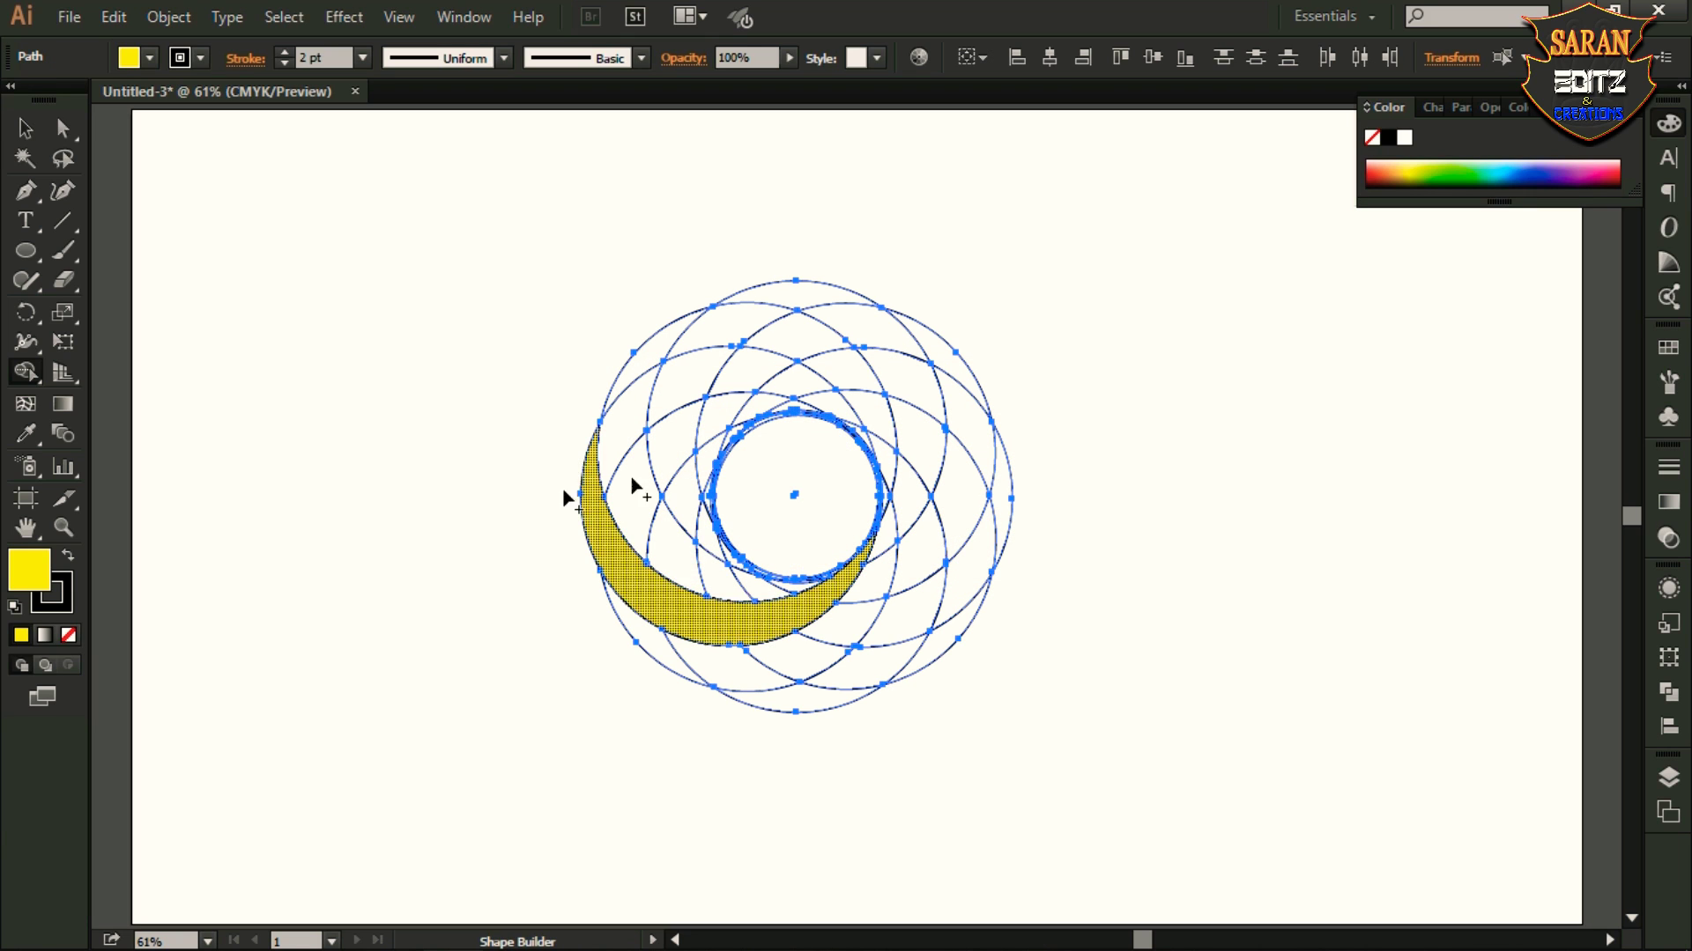
Step: Set the fill to blue and merge the regions of the crescent just inside the yellow one with Shape Builder
{"action": "double_click", "coordinate": [29, 576]}
{"action": "left_click", "coordinate": [1348, 392]}
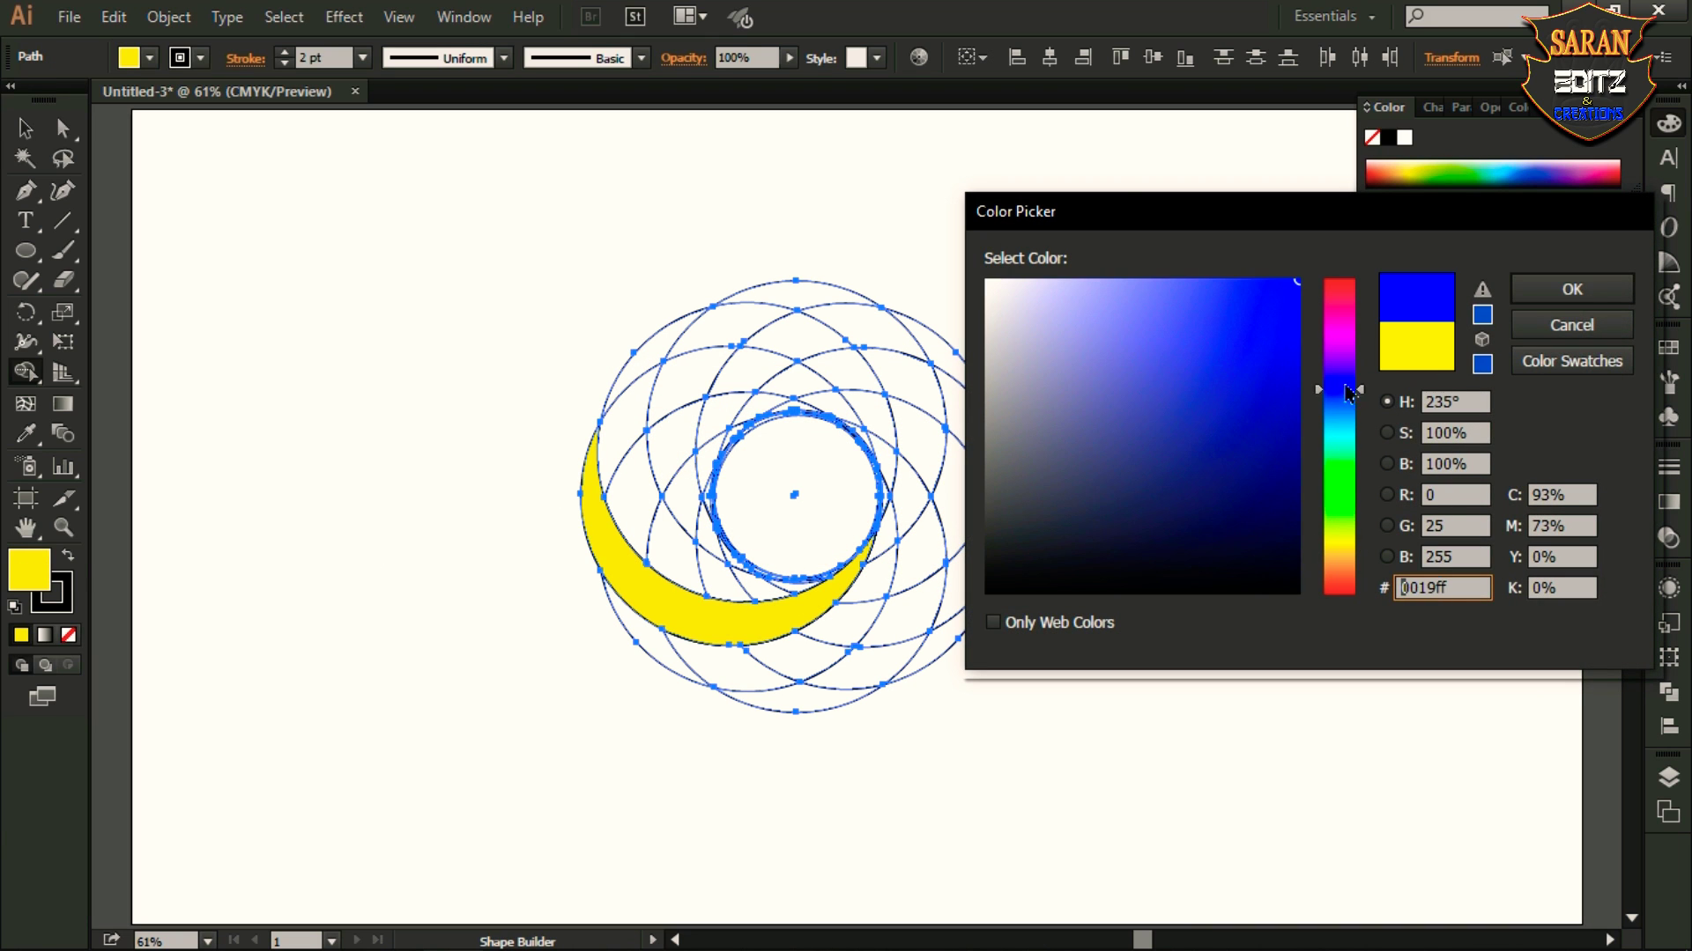
{"action": "left_click", "coordinate": [1572, 290]}
{"action": "mouse_move", "coordinate": [828, 577]}
{"action": "left_mouse_down"}
{"action": "mouse_move", "coordinate": [757, 586]}
{"action": "mouse_move", "coordinate": [661, 542]}
{"action": "mouse_move", "coordinate": [617, 453]}
{"action": "mouse_move", "coordinate": [642, 353]}
{"action": "left_mouse_up"}
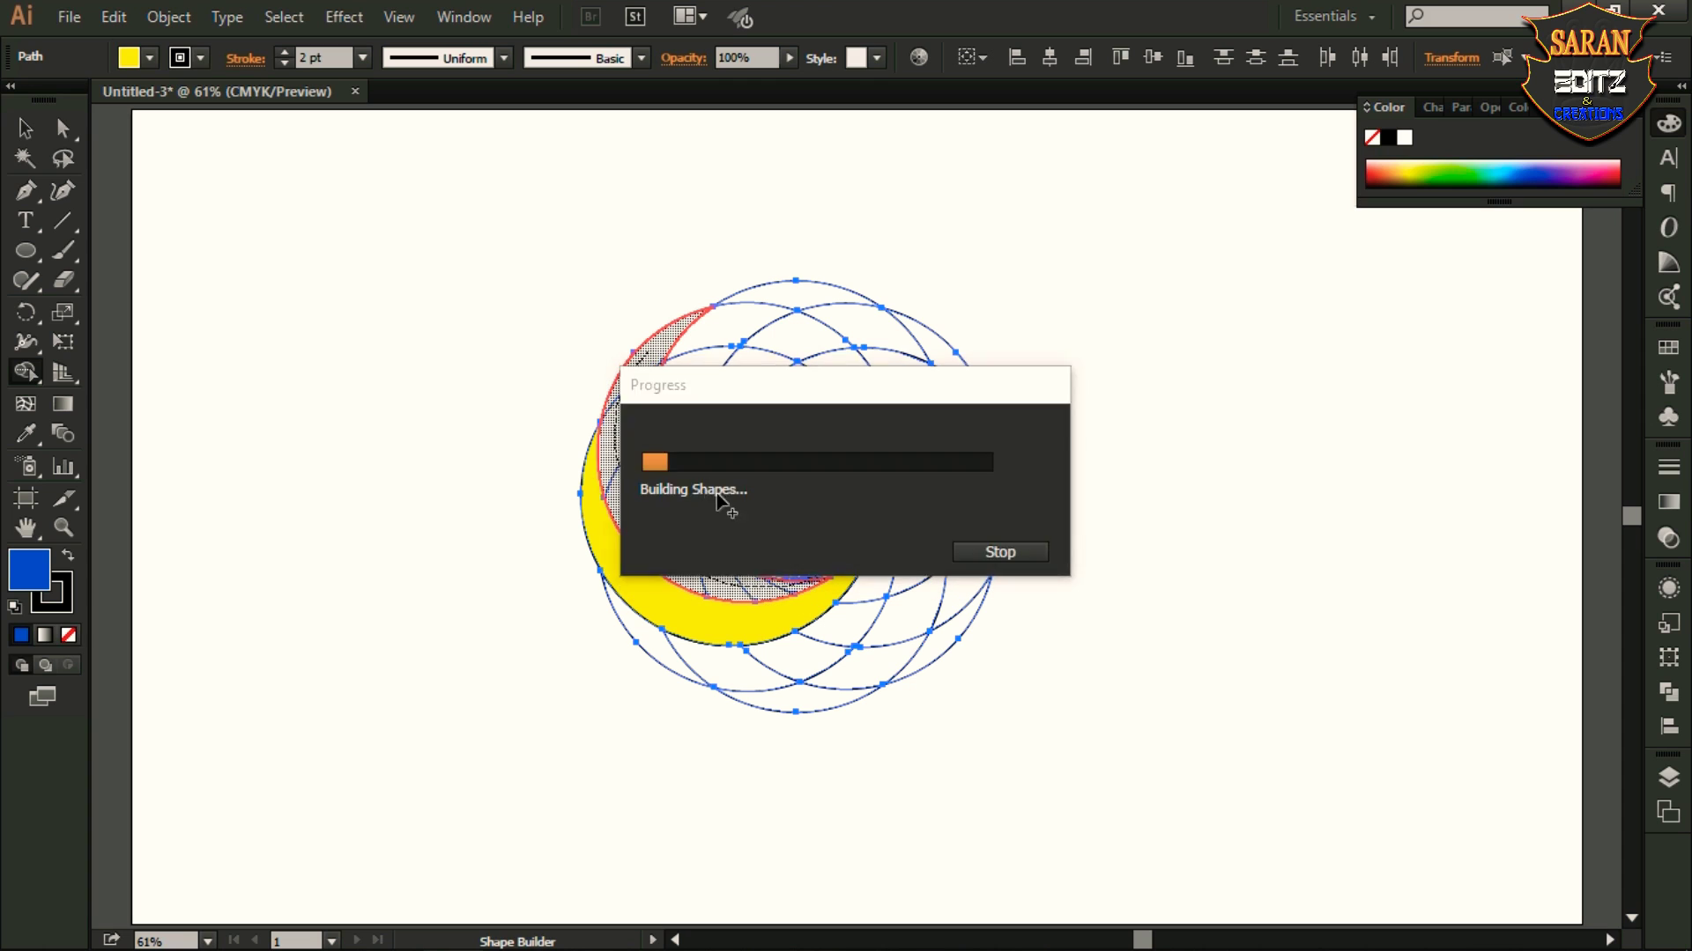
Step: Set the fill to magenta and merge the regions of the upper-left crescent next to the blue one
{"action": "double_click", "coordinate": [24, 577]}
{"action": "left_click_drag", "start_coordinate": [1342, 382], "coordinate": [1337, 326]}
{"action": "left_click", "coordinate": [1563, 293]}
{"action": "mouse_move", "coordinate": [714, 547]}
{"action": "left_mouse_down"}
{"action": "mouse_move", "coordinate": [674, 461]}
{"action": "mouse_move", "coordinate": [741, 318]}
{"action": "mouse_move", "coordinate": [795, 295]}
{"action": "left_mouse_up"}
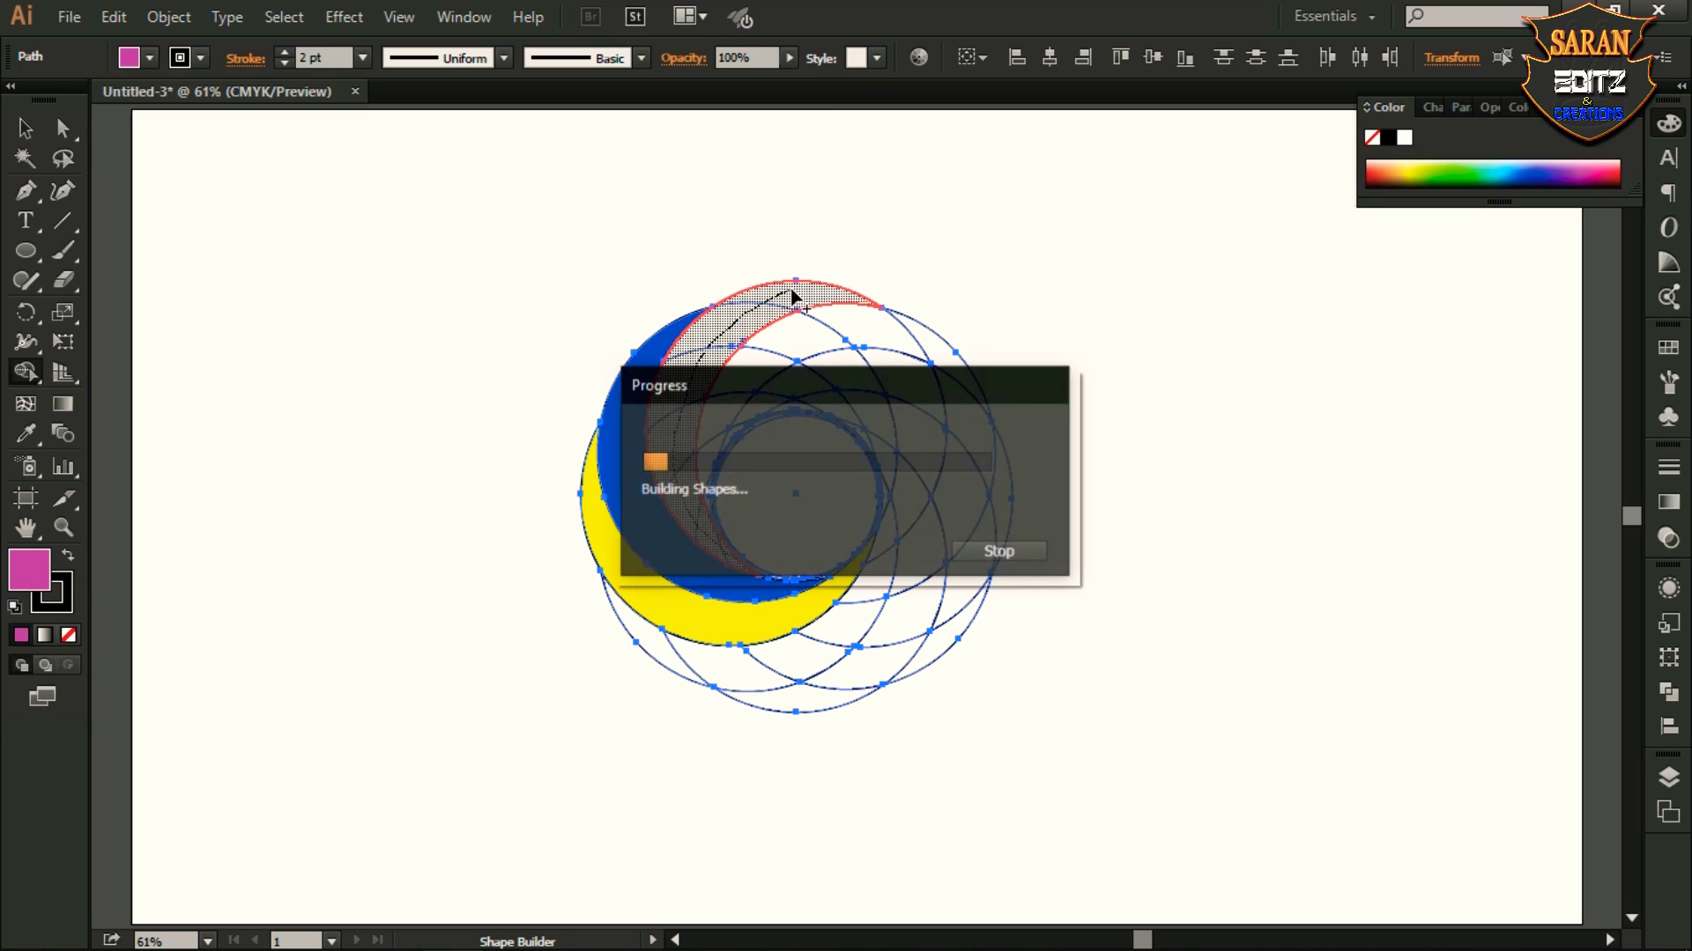
Step: Set the fill to red and merge the regions of the upper crescent next to the magenta one
{"action": "double_click", "coordinate": [29, 572]}
{"action": "left_click_drag", "start_coordinate": [1348, 326], "coordinate": [1348, 280]}
{"action": "left_click", "coordinate": [1592, 301]}
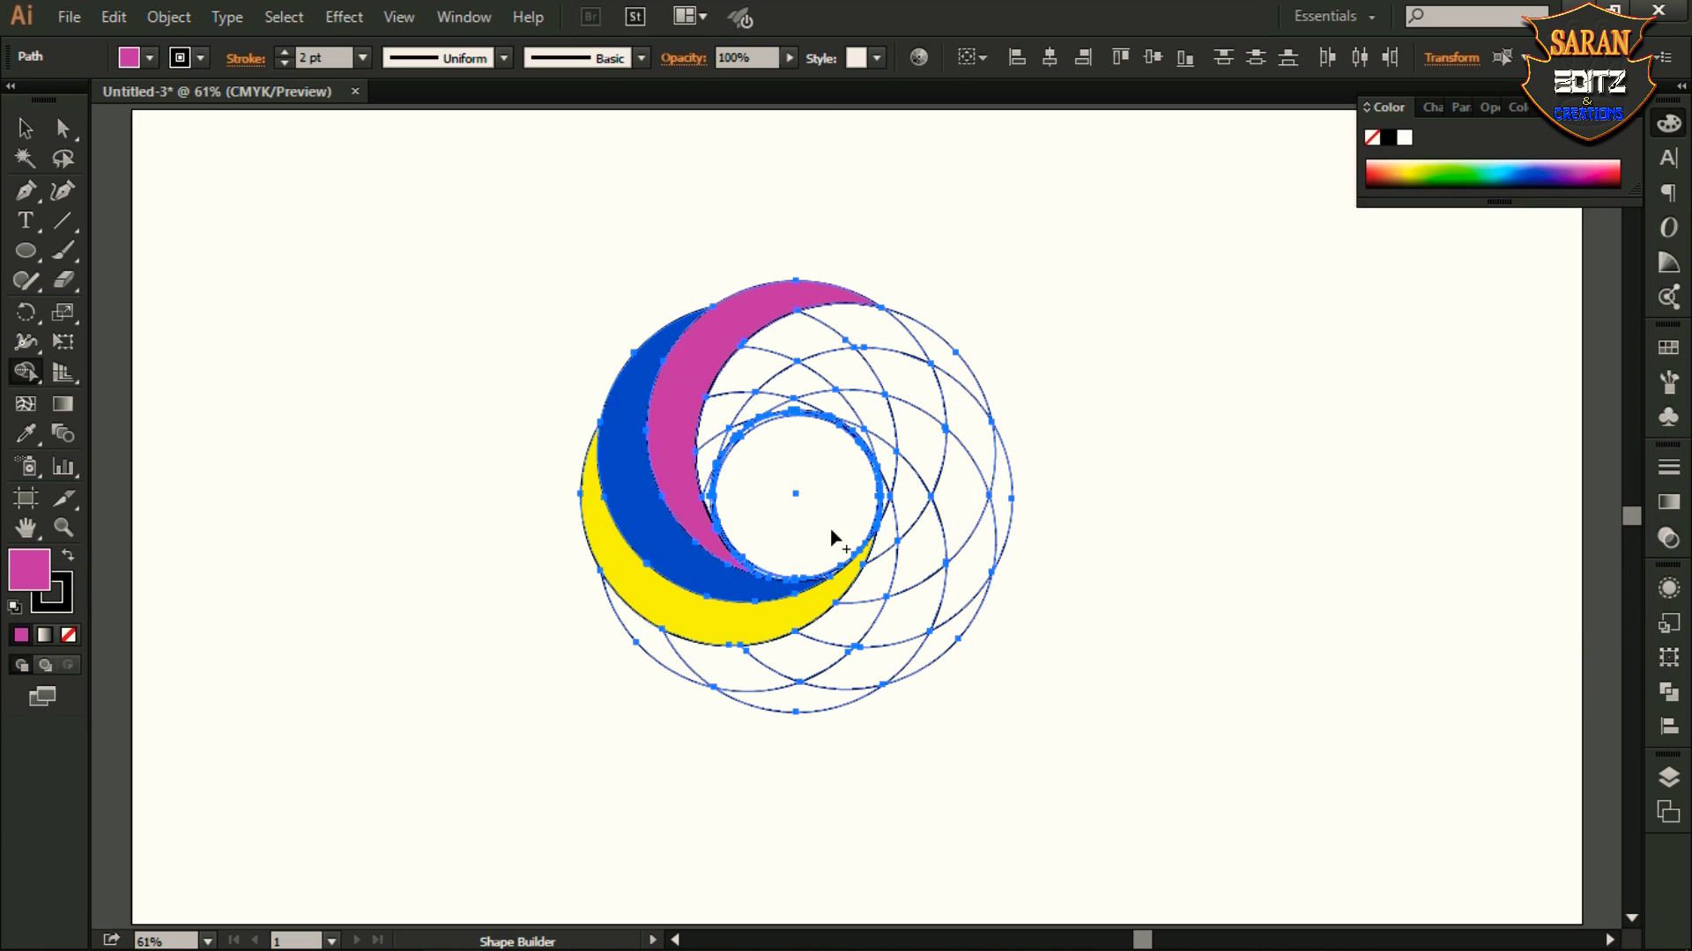
{"action": "mouse_move", "coordinate": [708, 496]}
{"action": "left_mouse_down"}
{"action": "mouse_move", "coordinate": [731, 384]}
{"action": "mouse_move", "coordinate": [854, 322]}
{"action": "mouse_move", "coordinate": [931, 333]}
{"action": "left_mouse_up"}
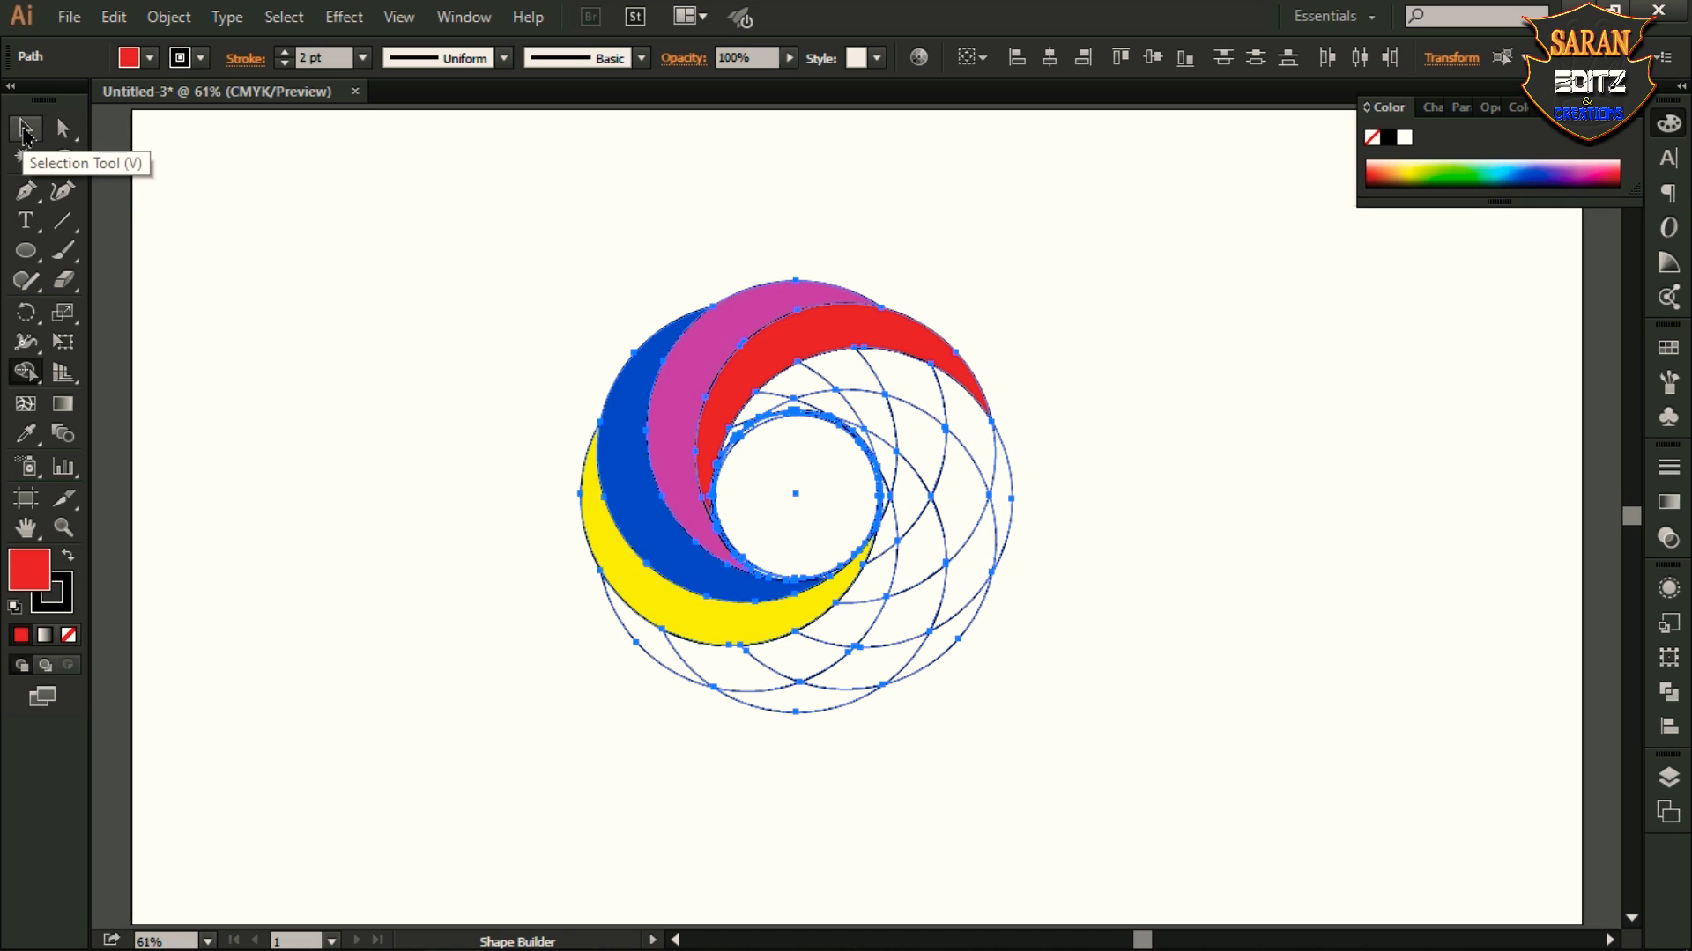
Step: Select only the four coloured crescents and cut them from the artwork
{"action": "left_click", "coordinate": [26, 132]}
{"action": "left_click", "coordinate": [1254, 332]}
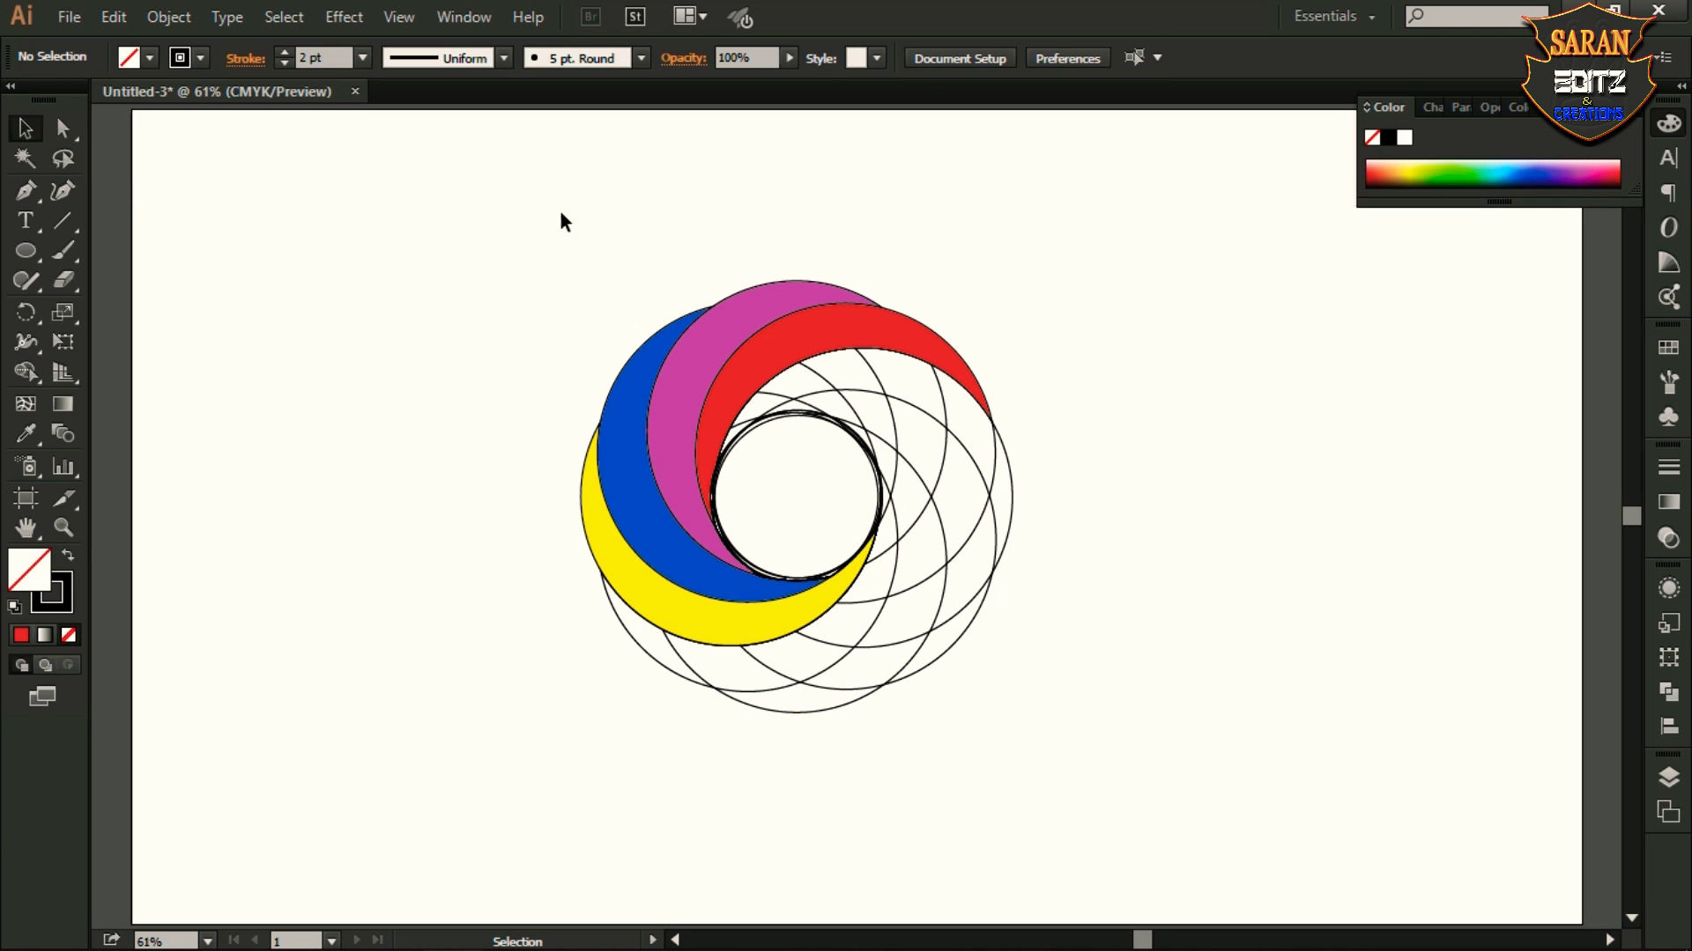
{"action": "left_click_drag", "start_coordinate": [670, 411], "coordinate": [705, 557]}
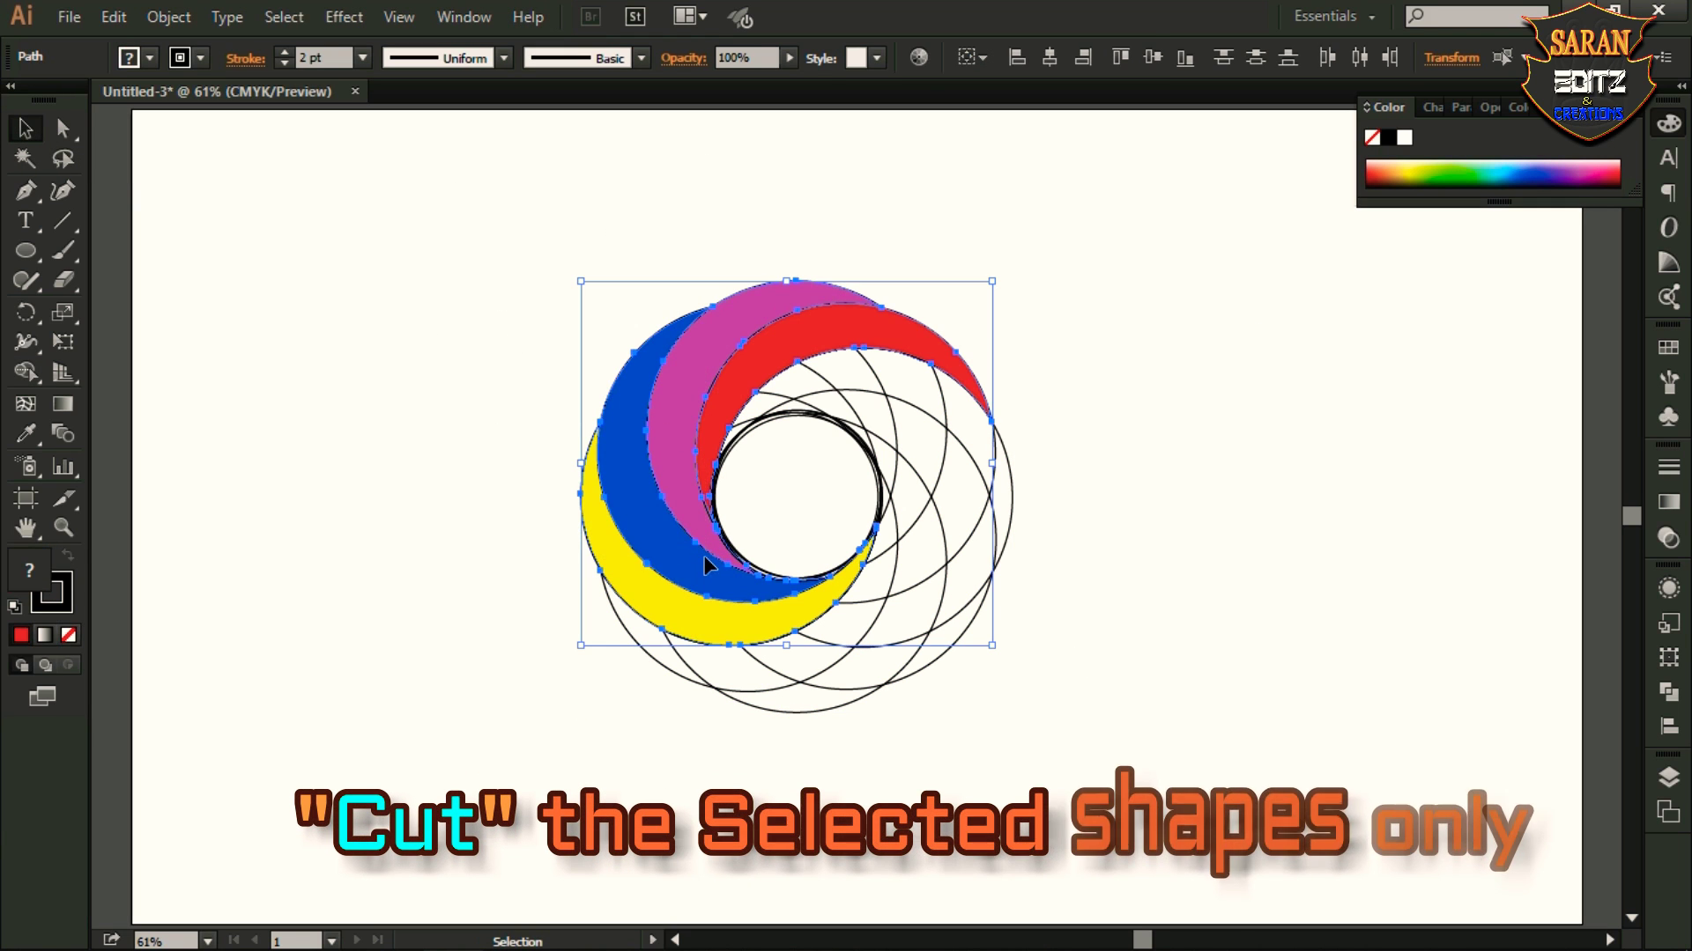
{"action": "left_click", "coordinate": [113, 16]}
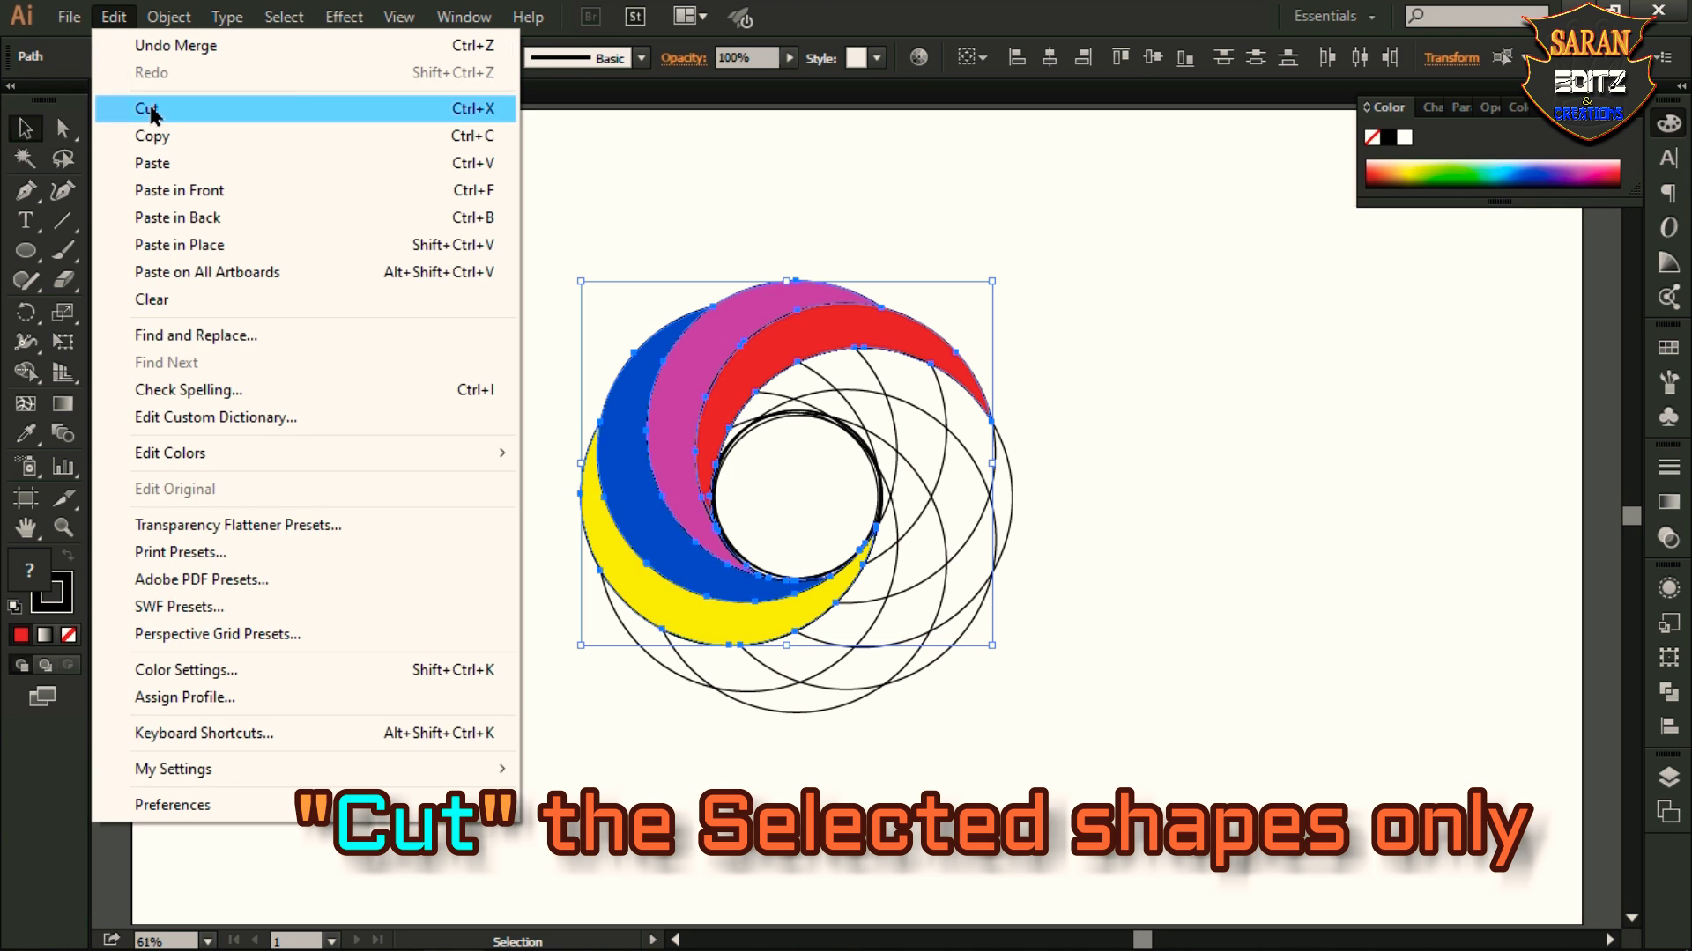
{"action": "left_click", "coordinate": [153, 109]}
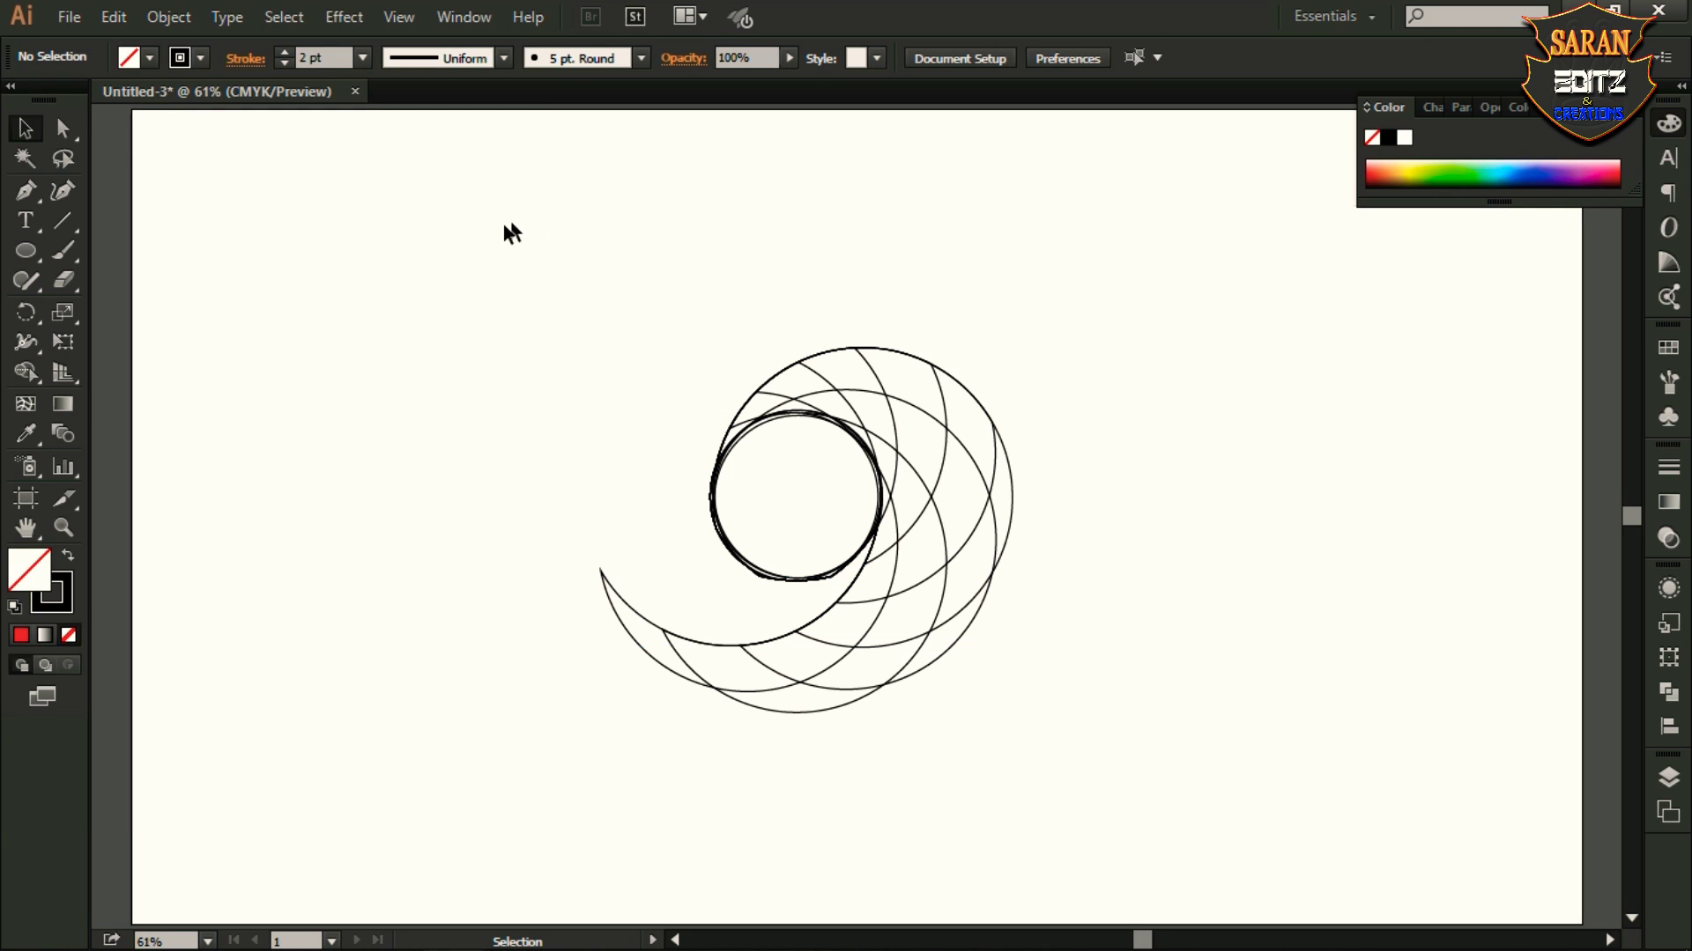
Step: Delete all the leftover circle outlines and paste the four cut crescents back onto the artboard
{"action": "left_click_drag", "start_coordinate": [508, 229], "coordinate": [1039, 731]}
{"action": "left_click", "coordinate": [113, 17]}
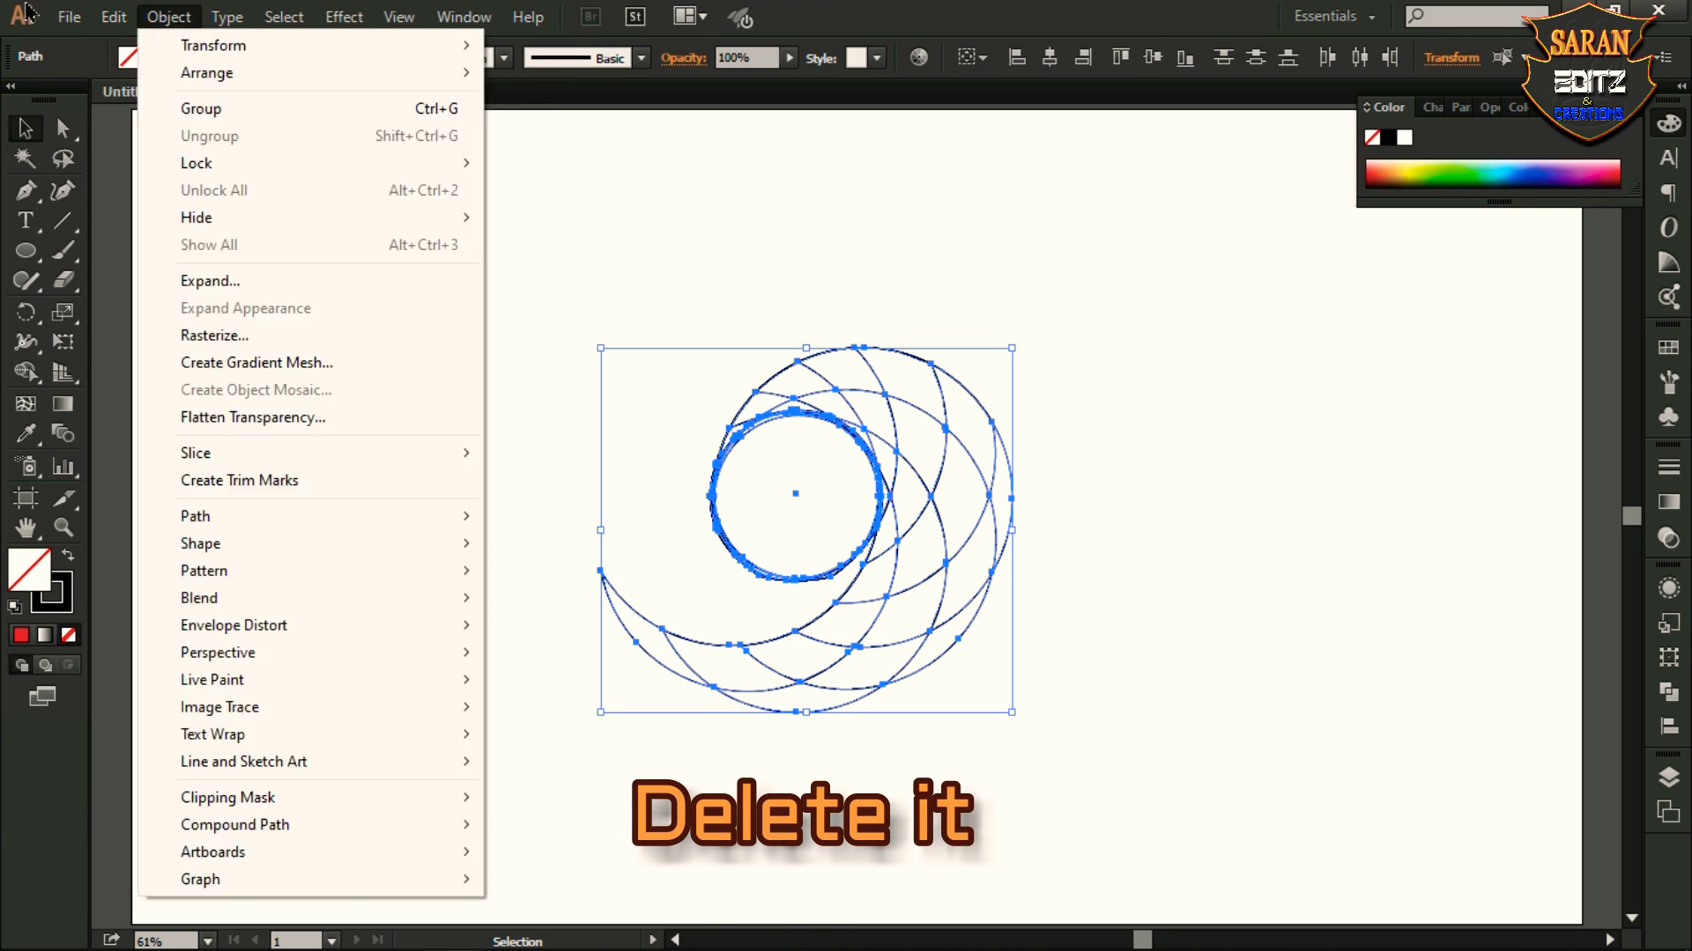
{"action": "left_click", "coordinate": [223, 304]}
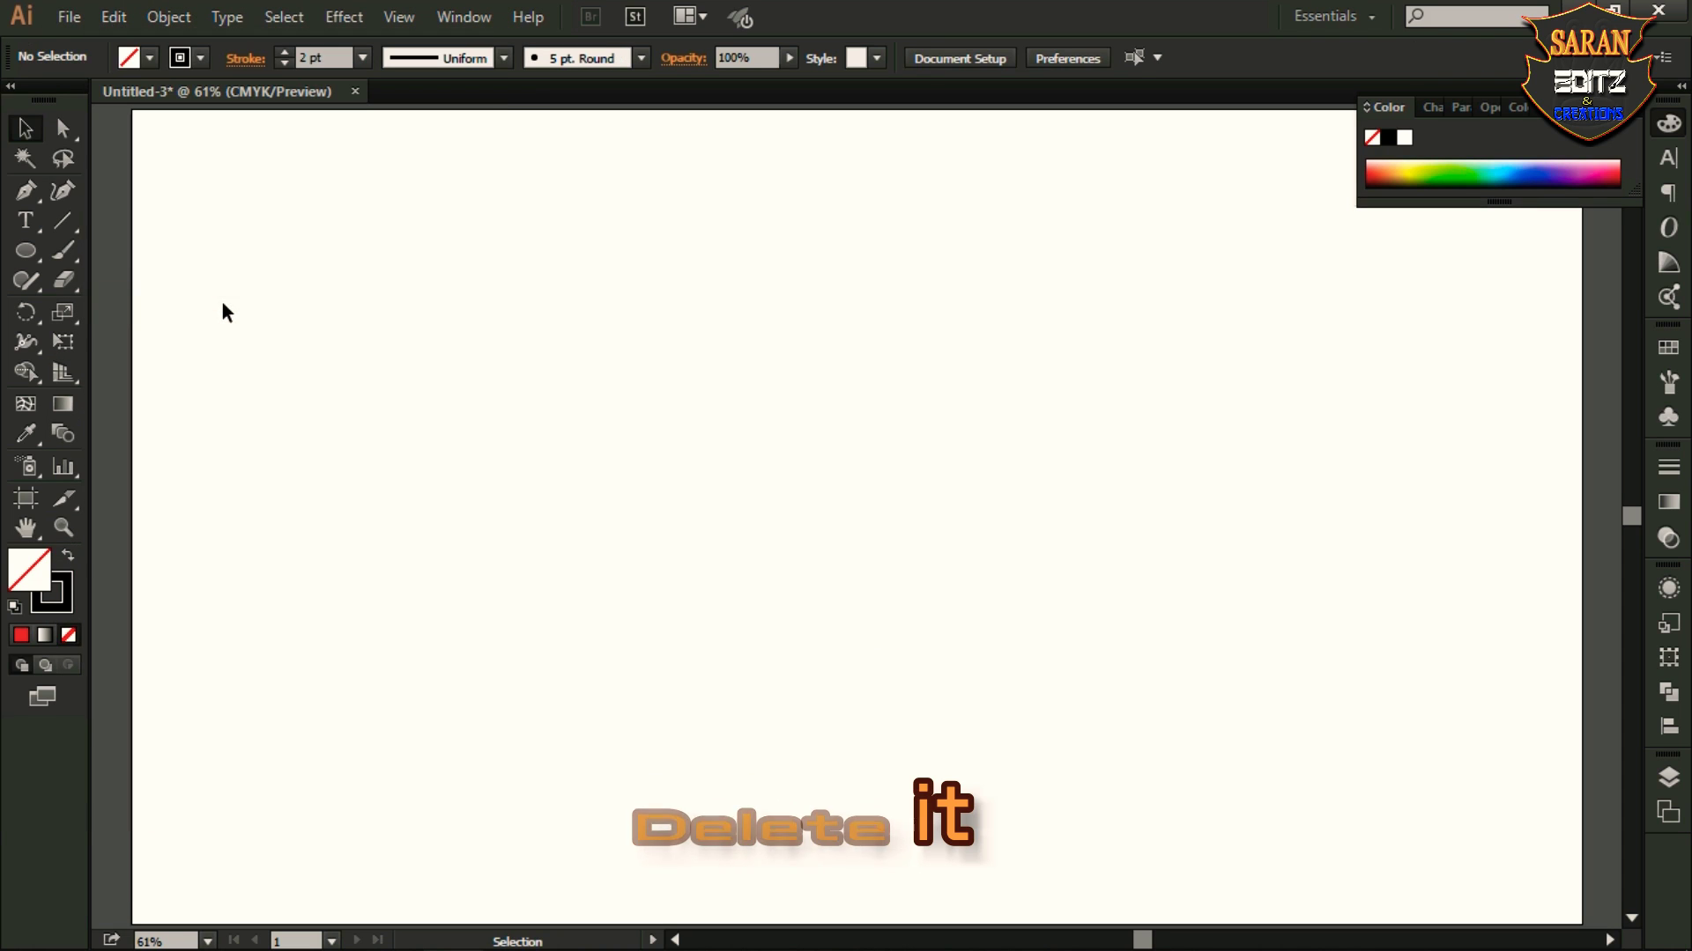
{"action": "left_click", "coordinate": [114, 16]}
{"action": "left_click", "coordinate": [174, 165]}
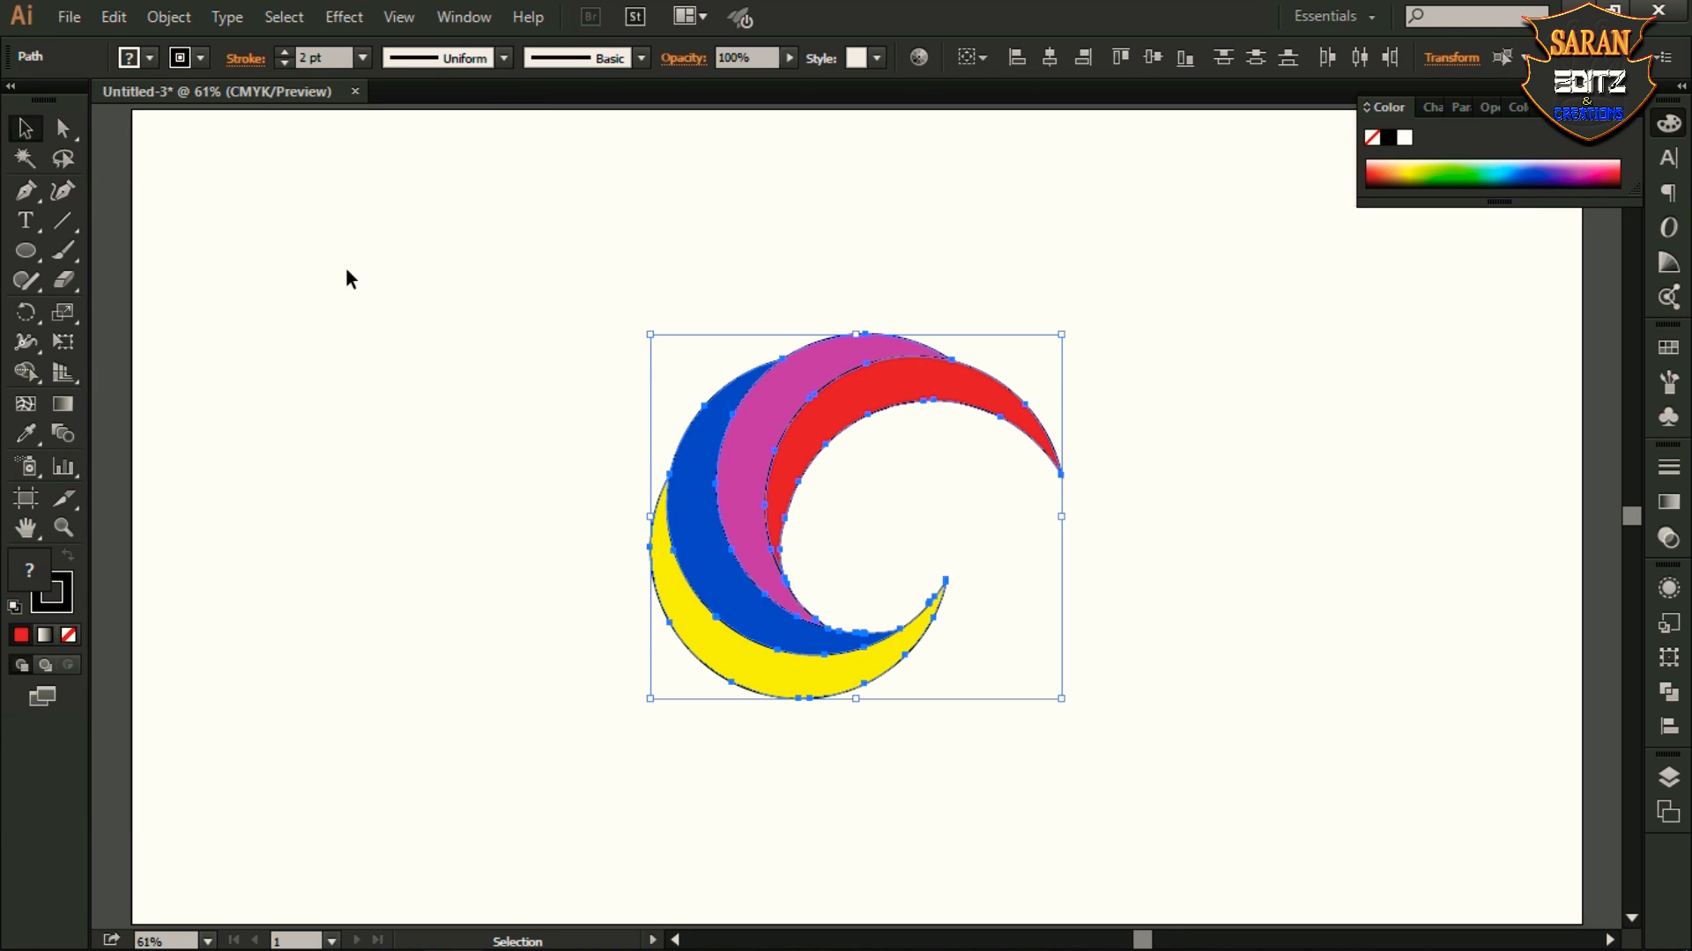
Step: Set the fill of all four crescents to black, hex 000000, and reselect the shapes
{"action": "double_click", "coordinate": [34, 578]}
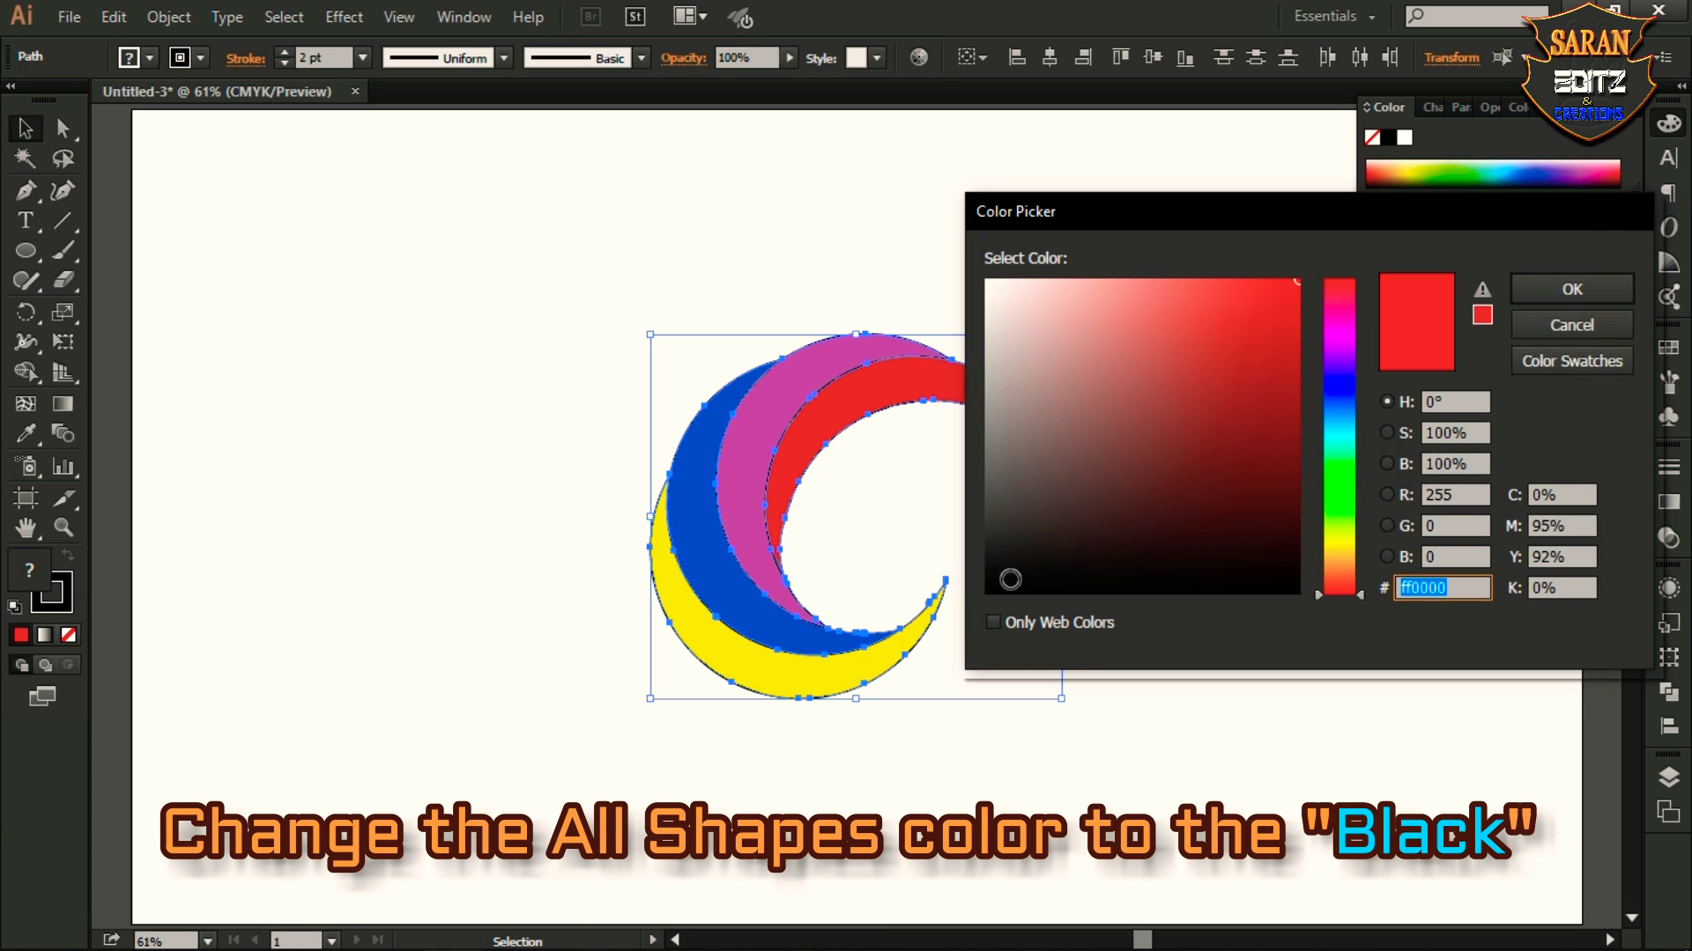
{"action": "type", "text": "000000"}
{"action": "left_click", "coordinate": [1537, 296]}
{"action": "left_click", "coordinate": [65, 605]}
{"action": "left_click_drag", "start_coordinate": [687, 278], "coordinate": [1071, 663]}
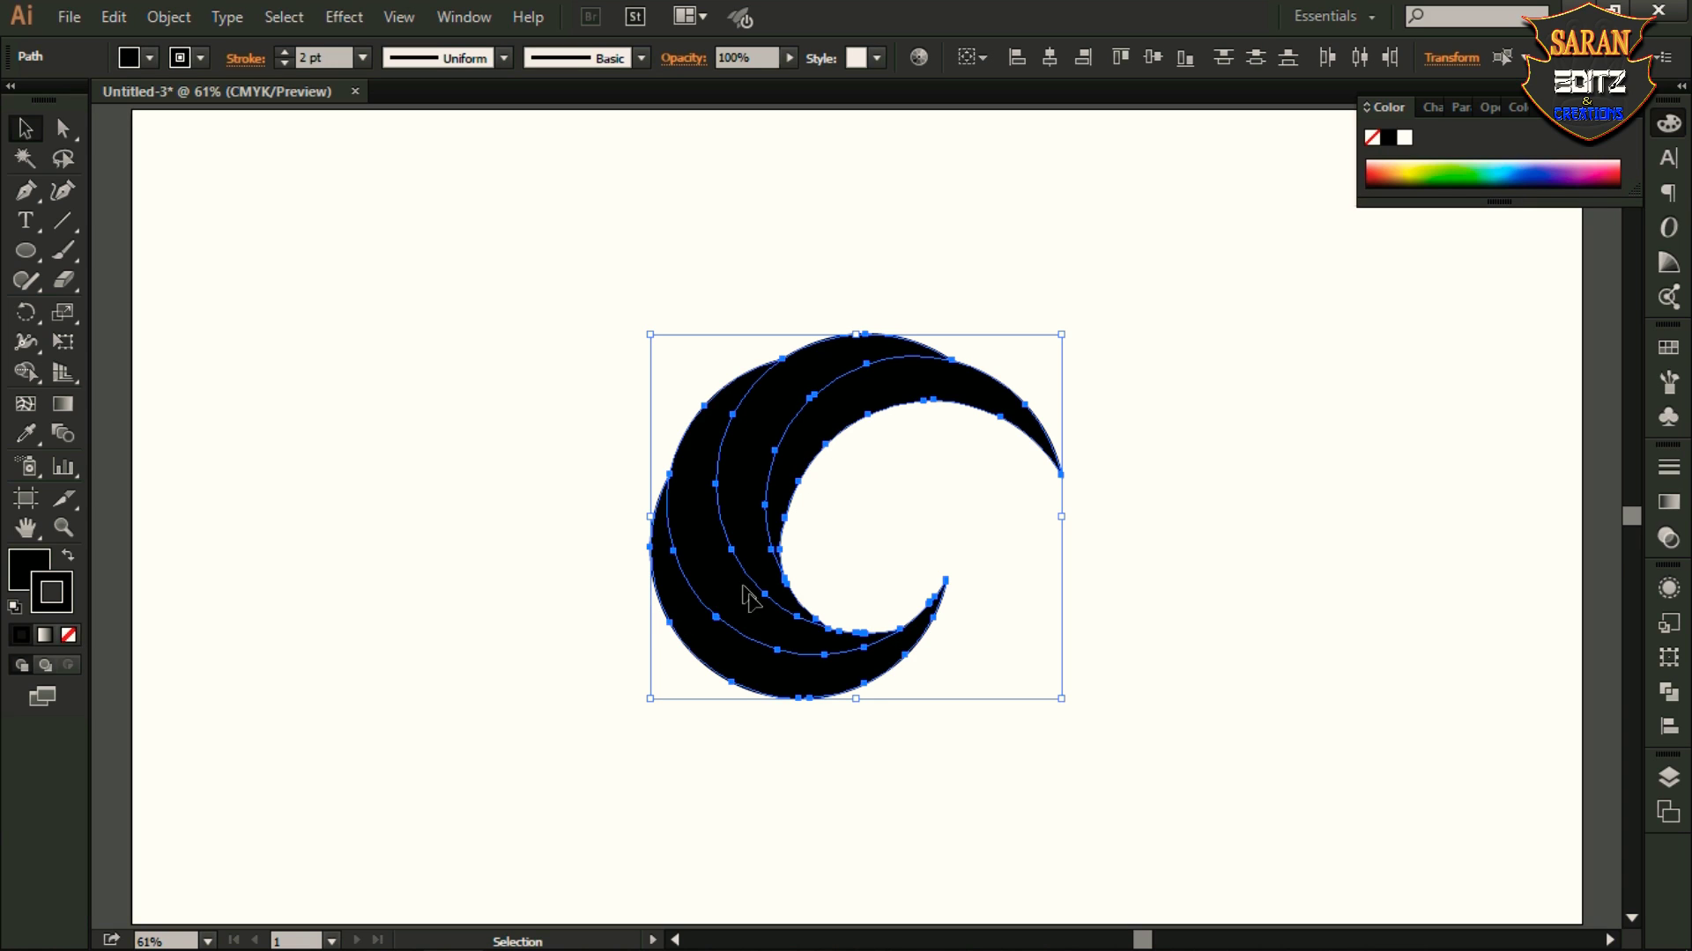
Step: Create a new layer beneath Layer 1 and hide Layer 1
{"action": "left_click", "coordinate": [1670, 777]}
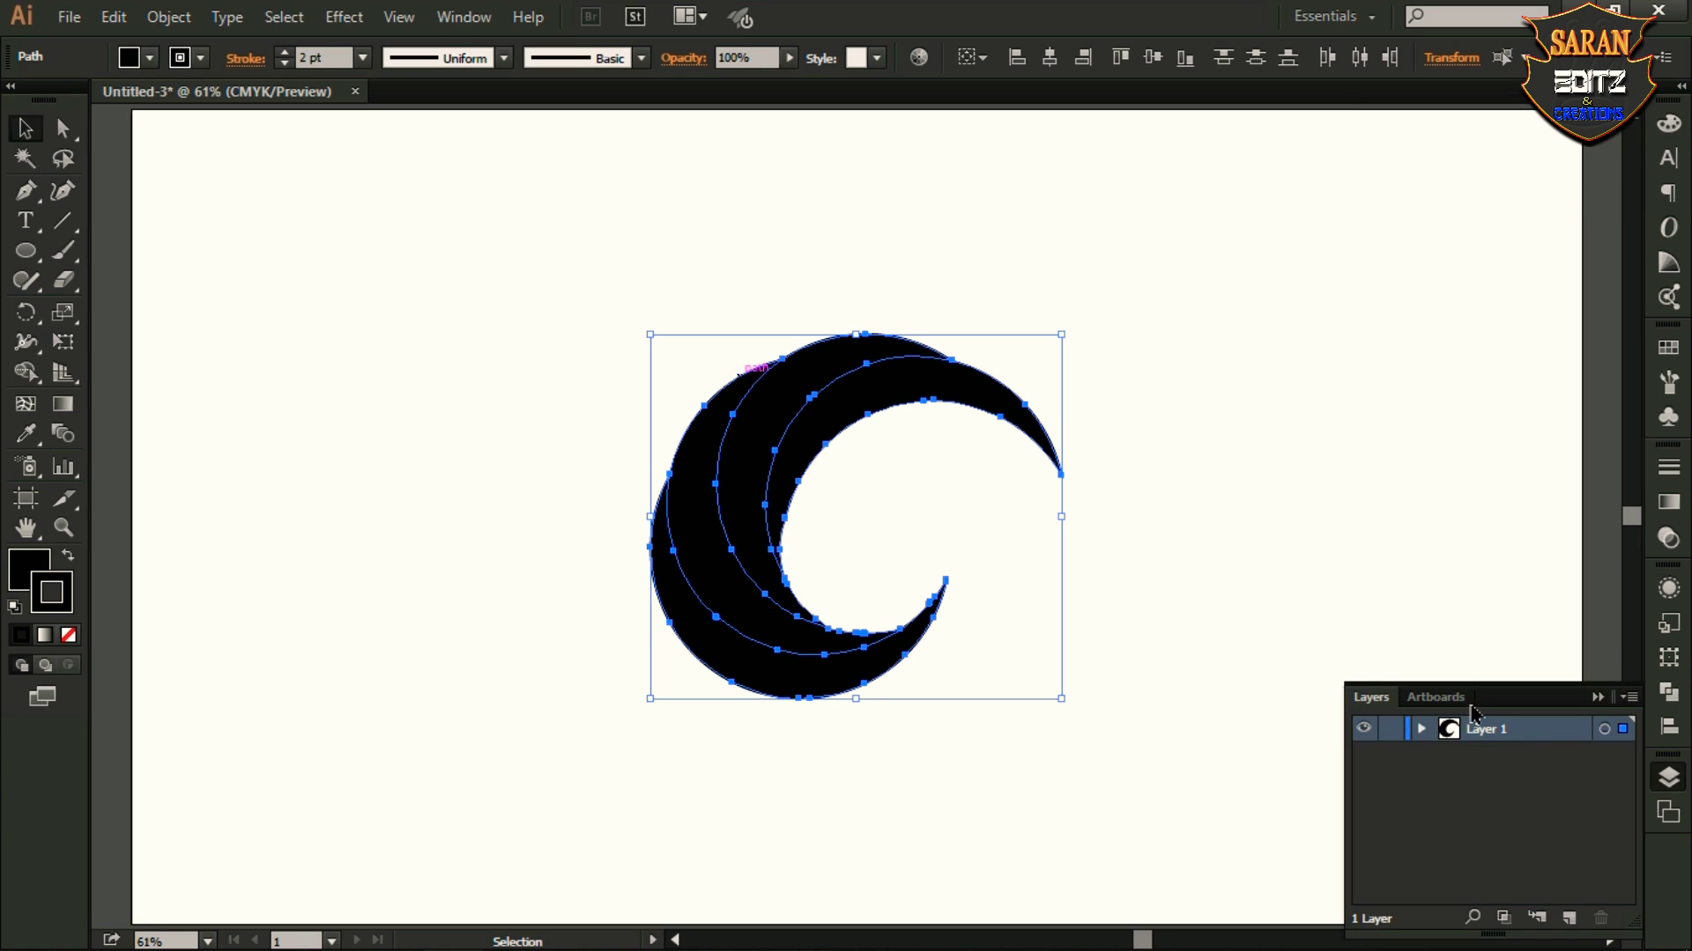
{"action": "left_click", "coordinate": [1364, 732]}
{"action": "left_click", "coordinate": [1364, 731]}
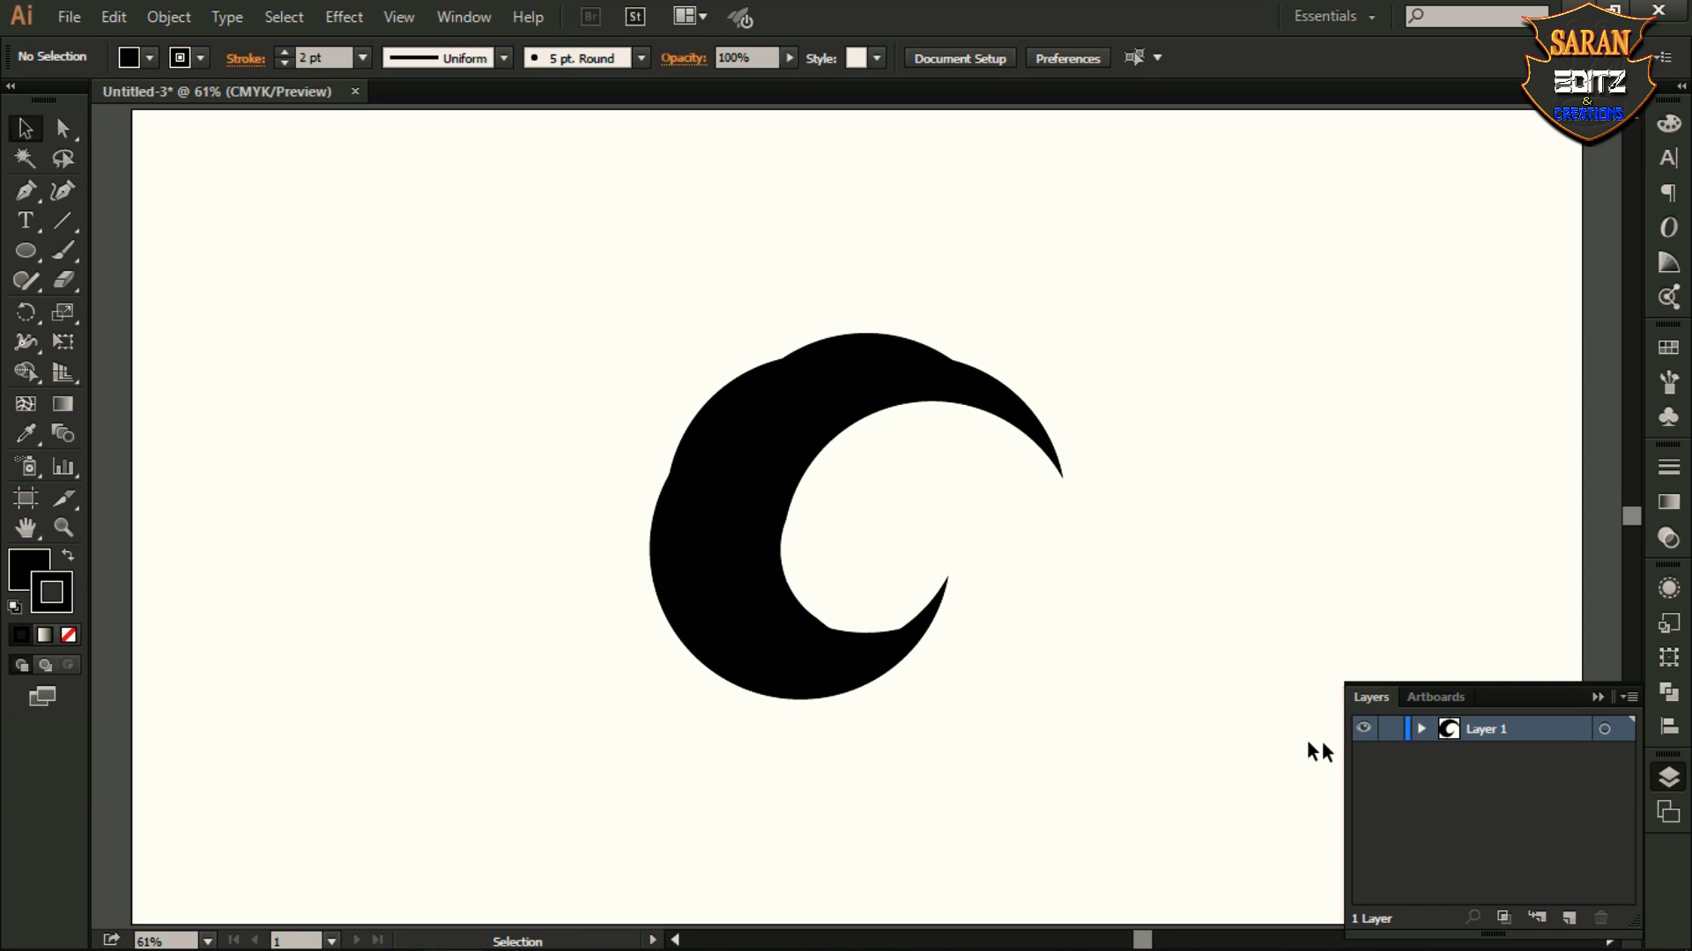
{"action": "key", "text": "ctrl+l"}
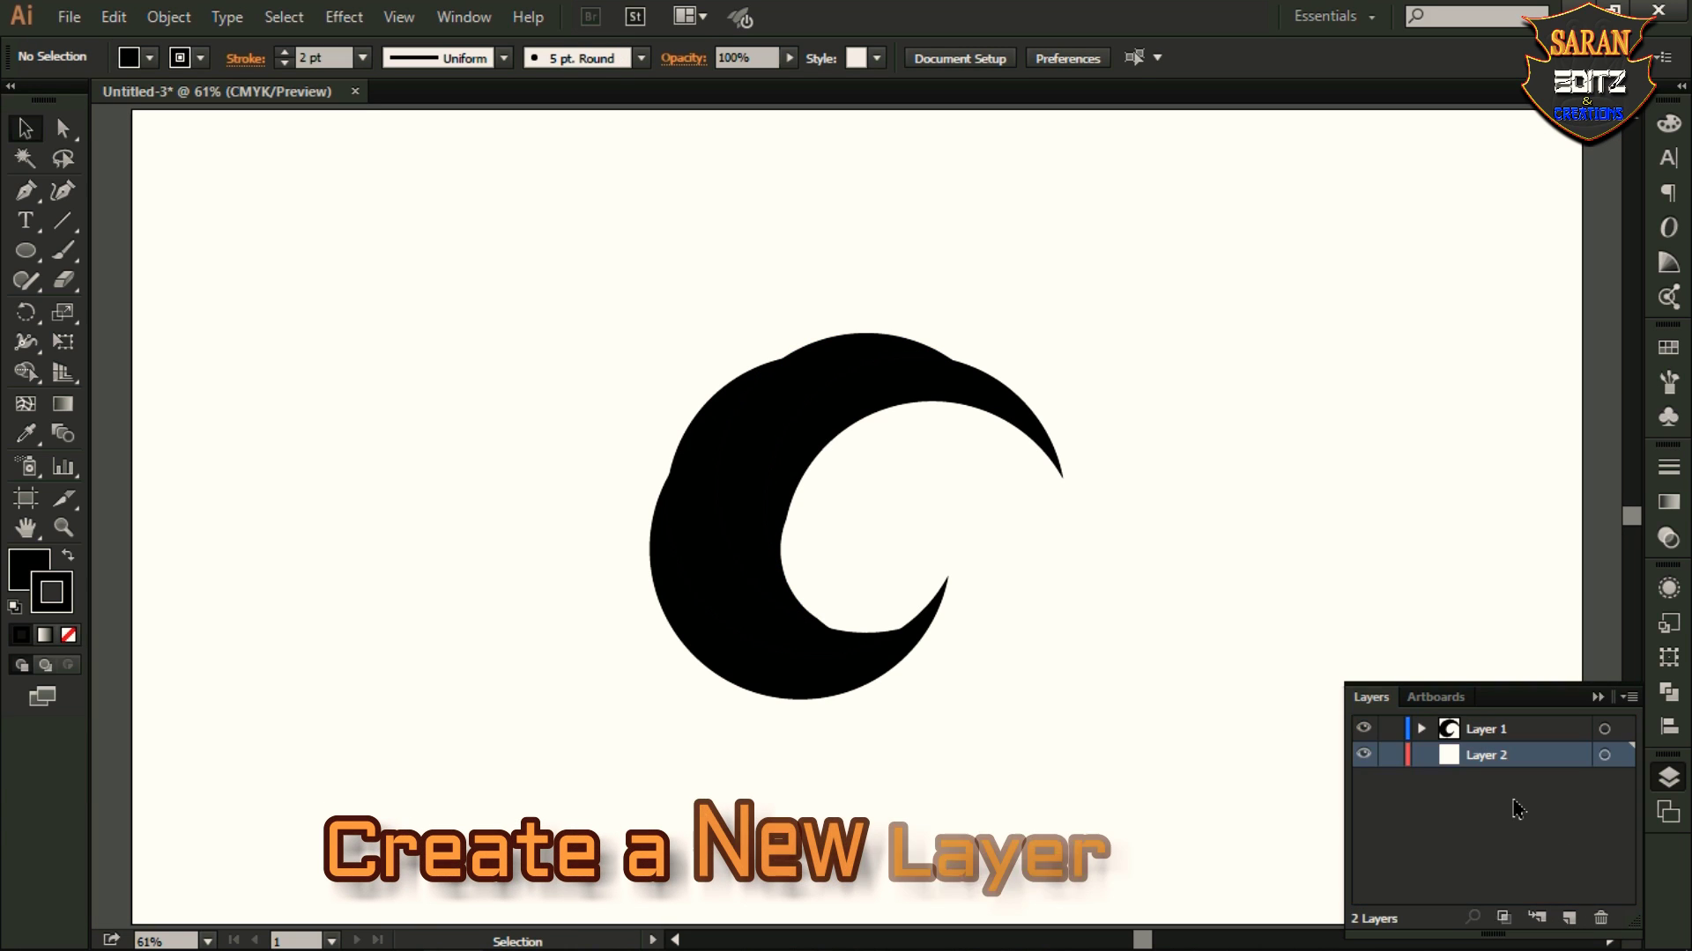
{"action": "left_click", "coordinate": [1363, 732]}
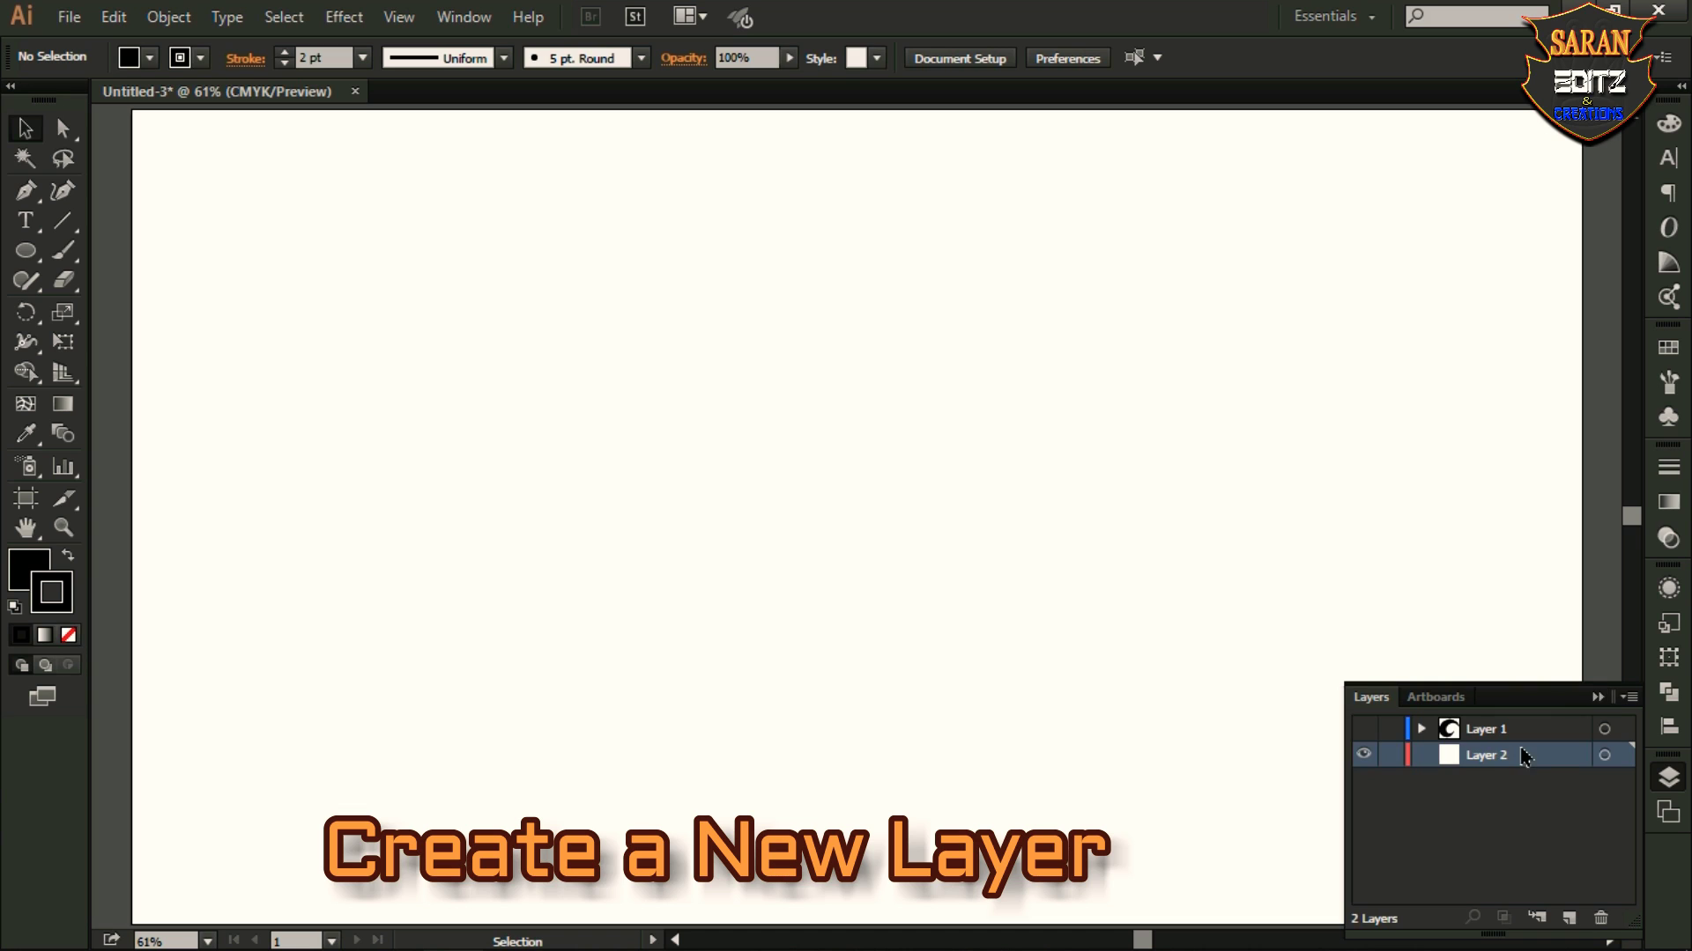
{"action": "left_click", "coordinate": [1597, 697]}
Step: Draw a black rectangle without a stroke, about 1932 by 1080 px, covering the whole artboard on Layer 2
{"action": "left_click_drag", "start_coordinate": [26, 252], "coordinate": [97, 250]}
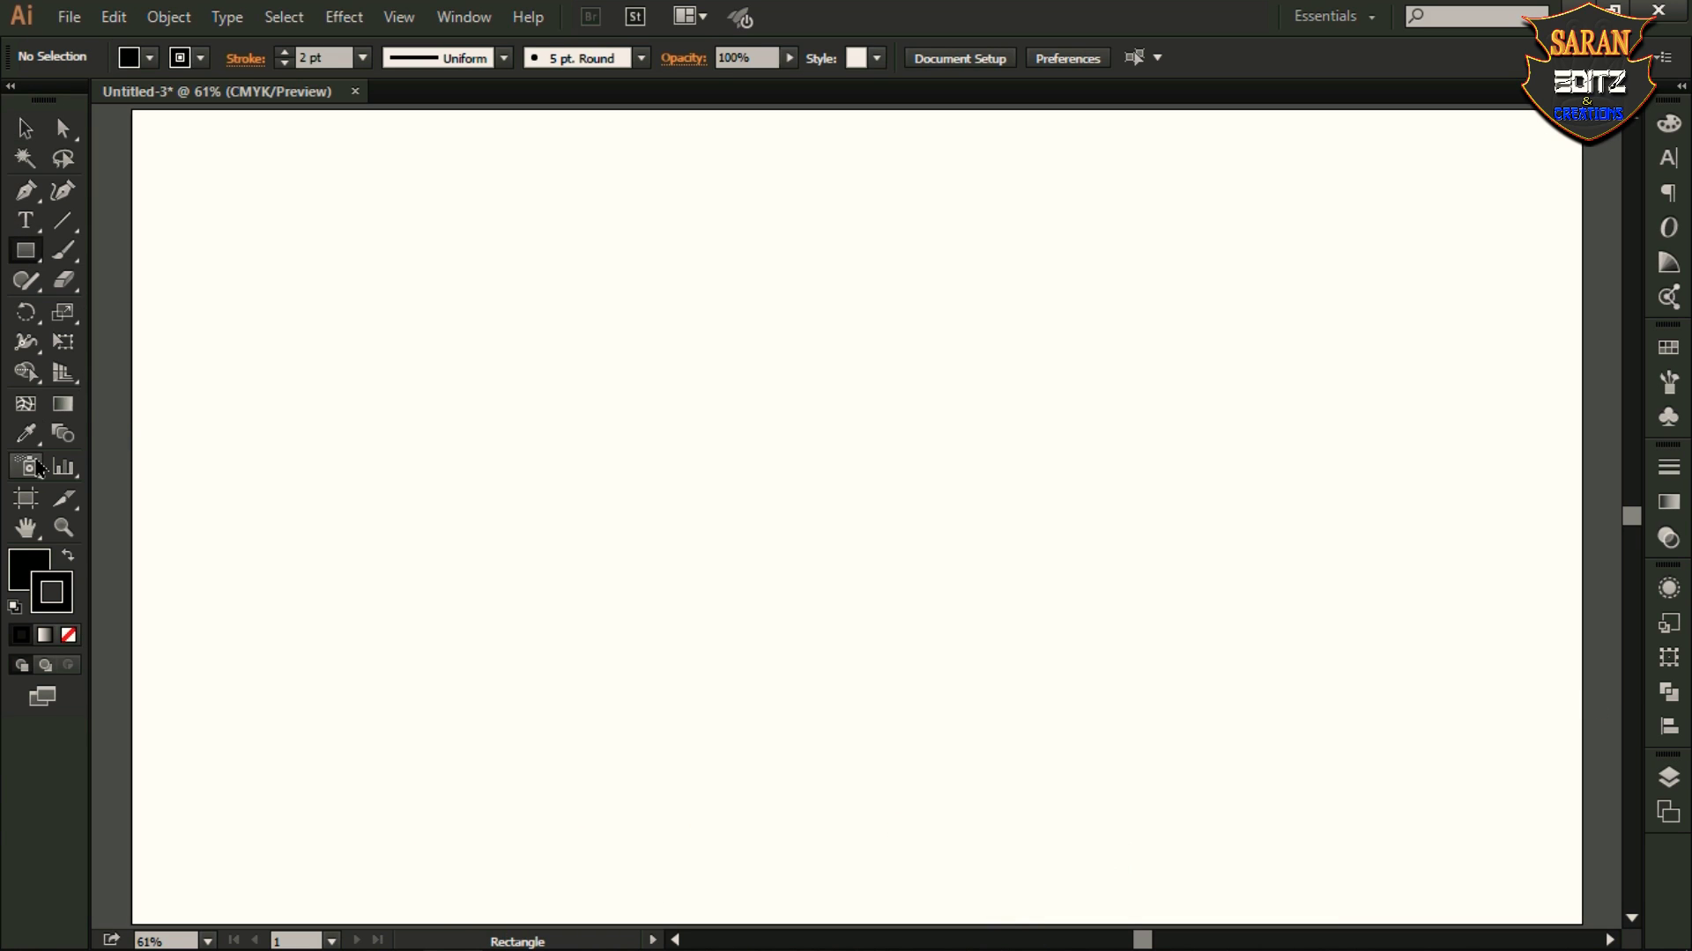
{"action": "left_click", "coordinate": [53, 592]}
{"action": "left_click", "coordinate": [69, 635]}
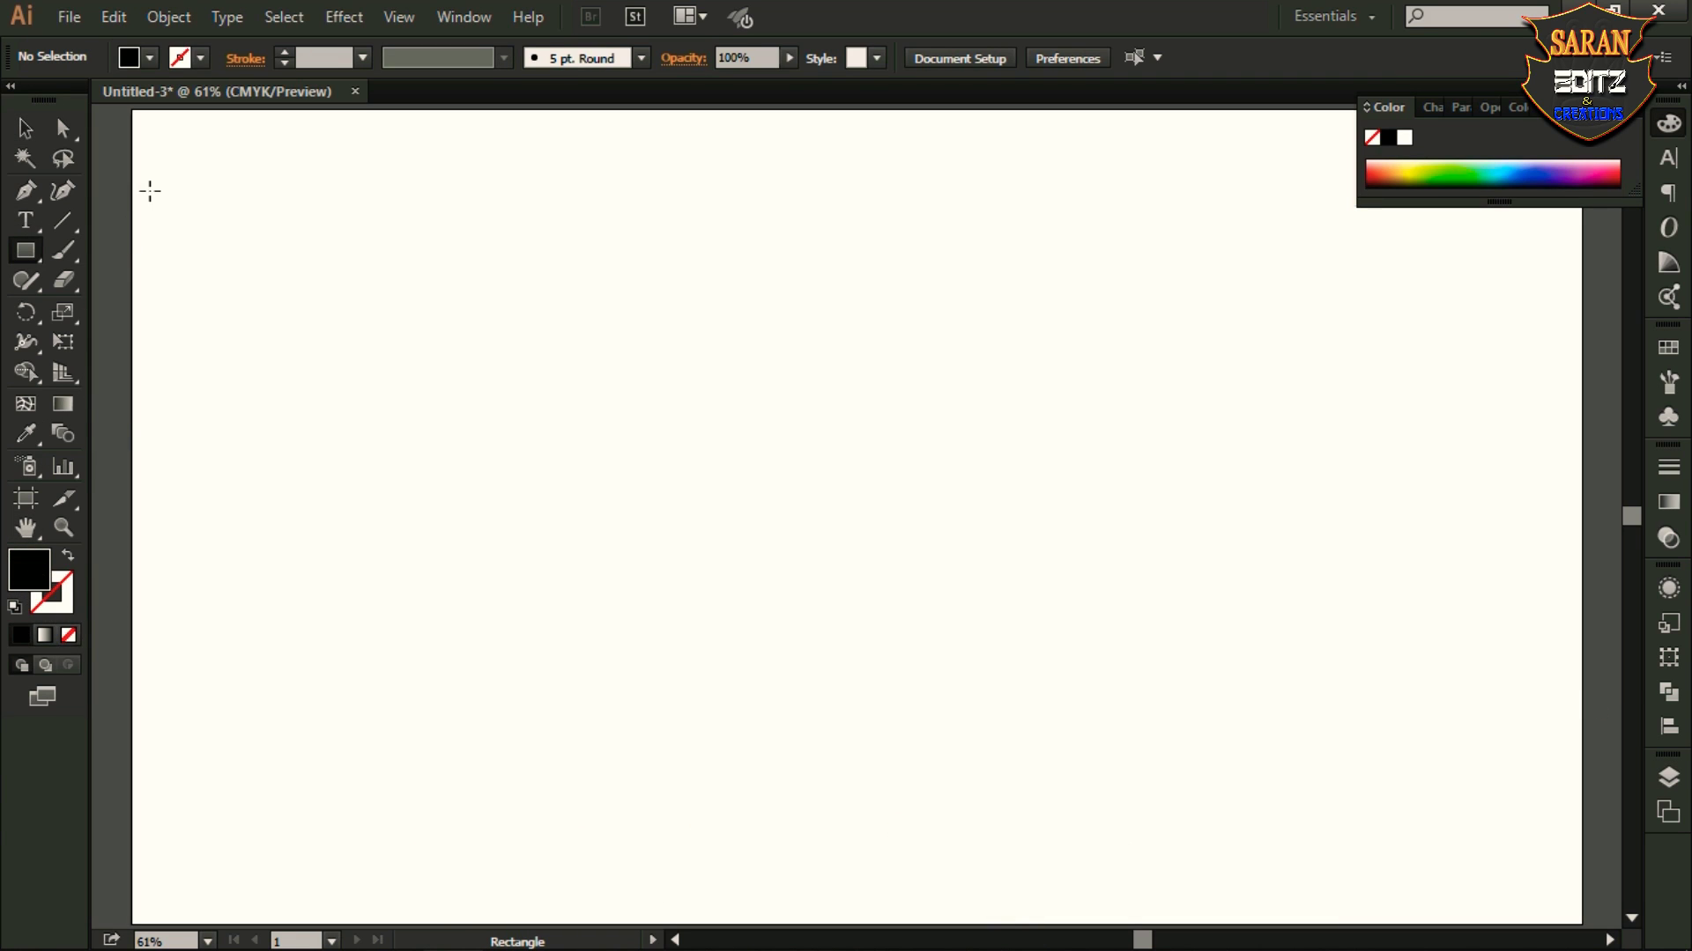
{"action": "key", "text": "ctrl+minus"}
{"action": "key", "text": "ctrl+minus"}
{"action": "left_click_drag", "start_coordinate": [461, 294], "coordinate": [1258, 740]}
{"action": "left_click", "coordinate": [22, 130]}
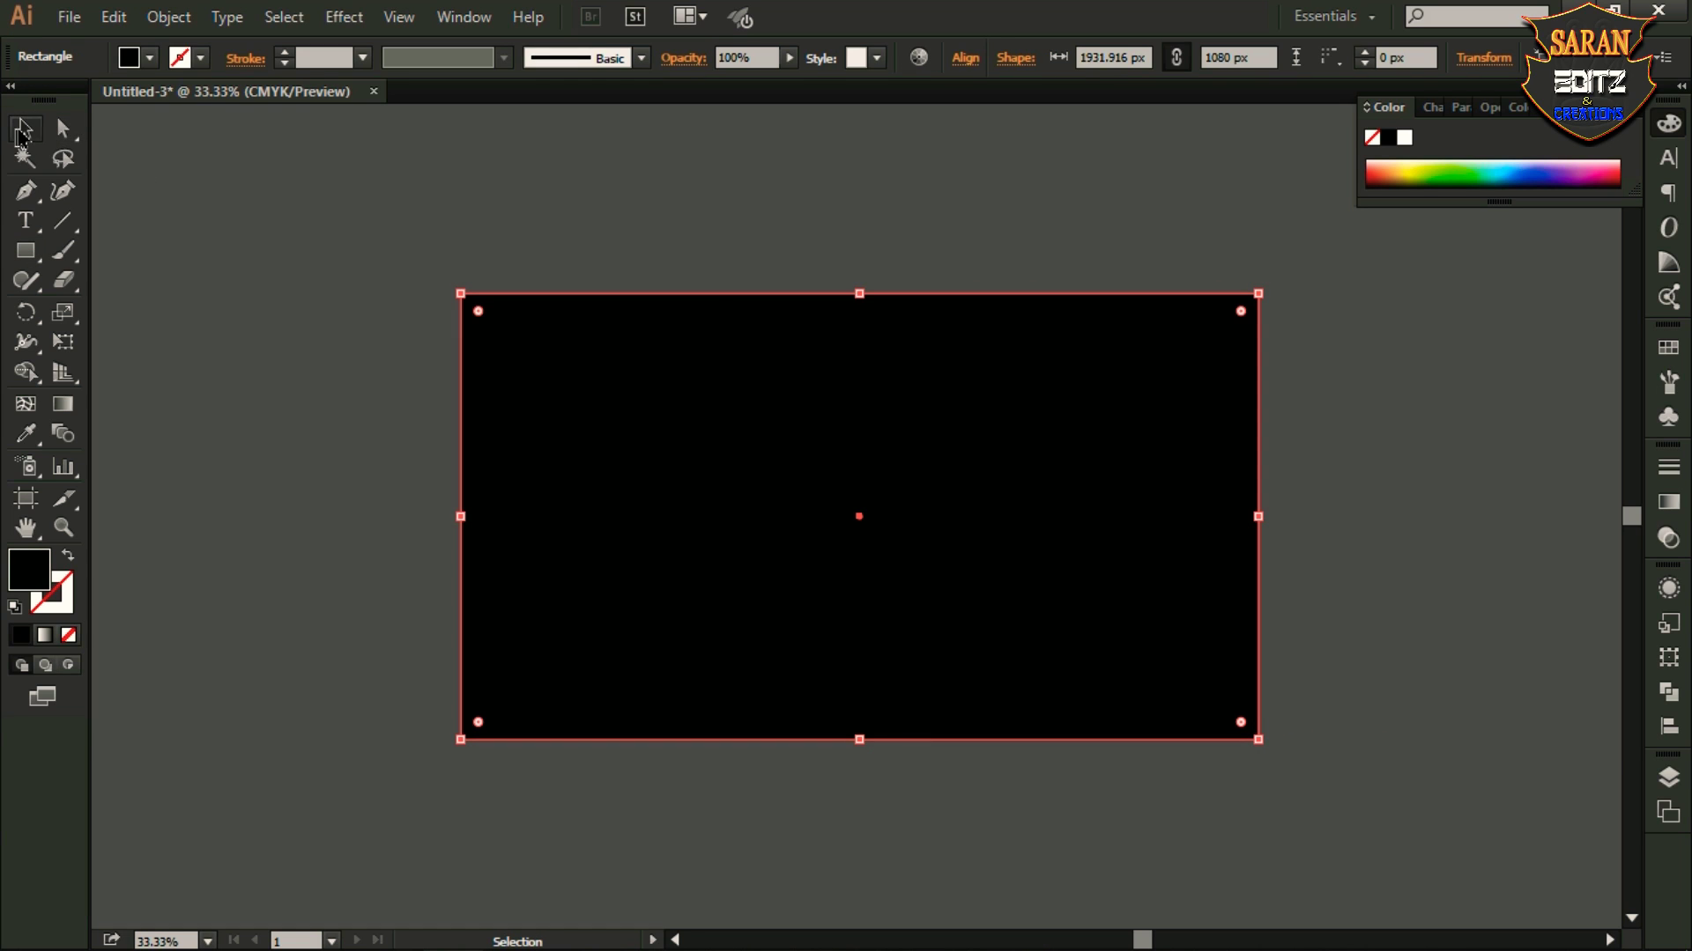
Step: Lock and hide Layer 2, show Layer 1 and make Layer 1 the active layer
{"action": "left_click", "coordinate": [1668, 781]}
{"action": "left_click", "coordinate": [1366, 757]}
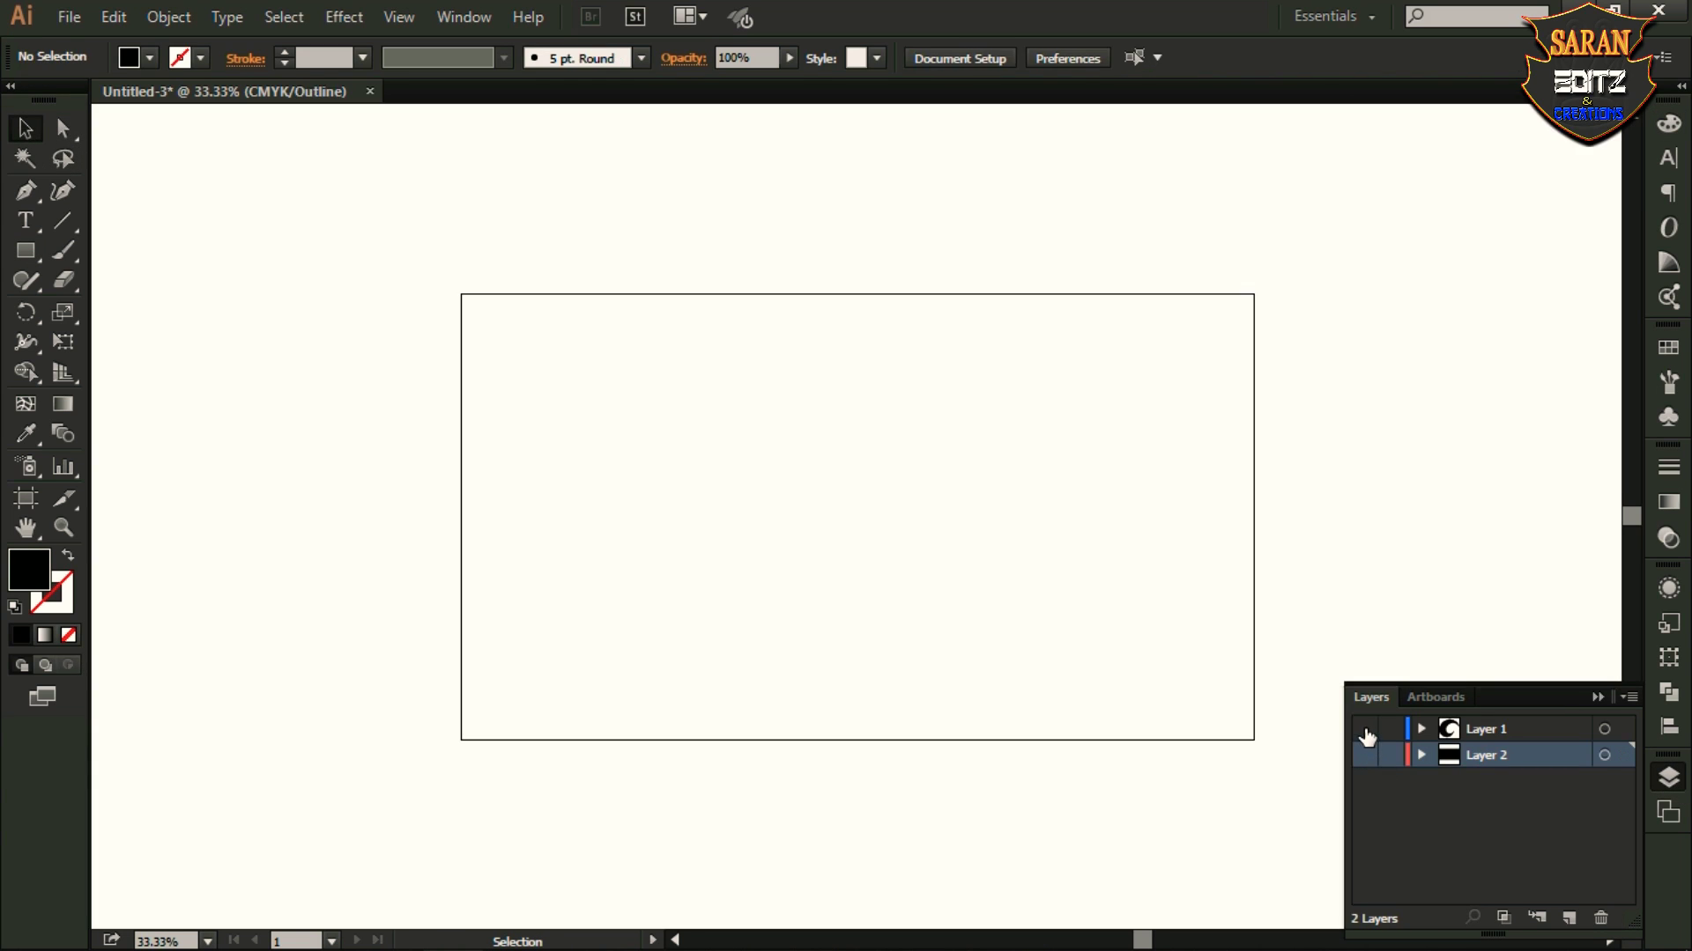
{"action": "left_click", "coordinate": [1365, 756]}
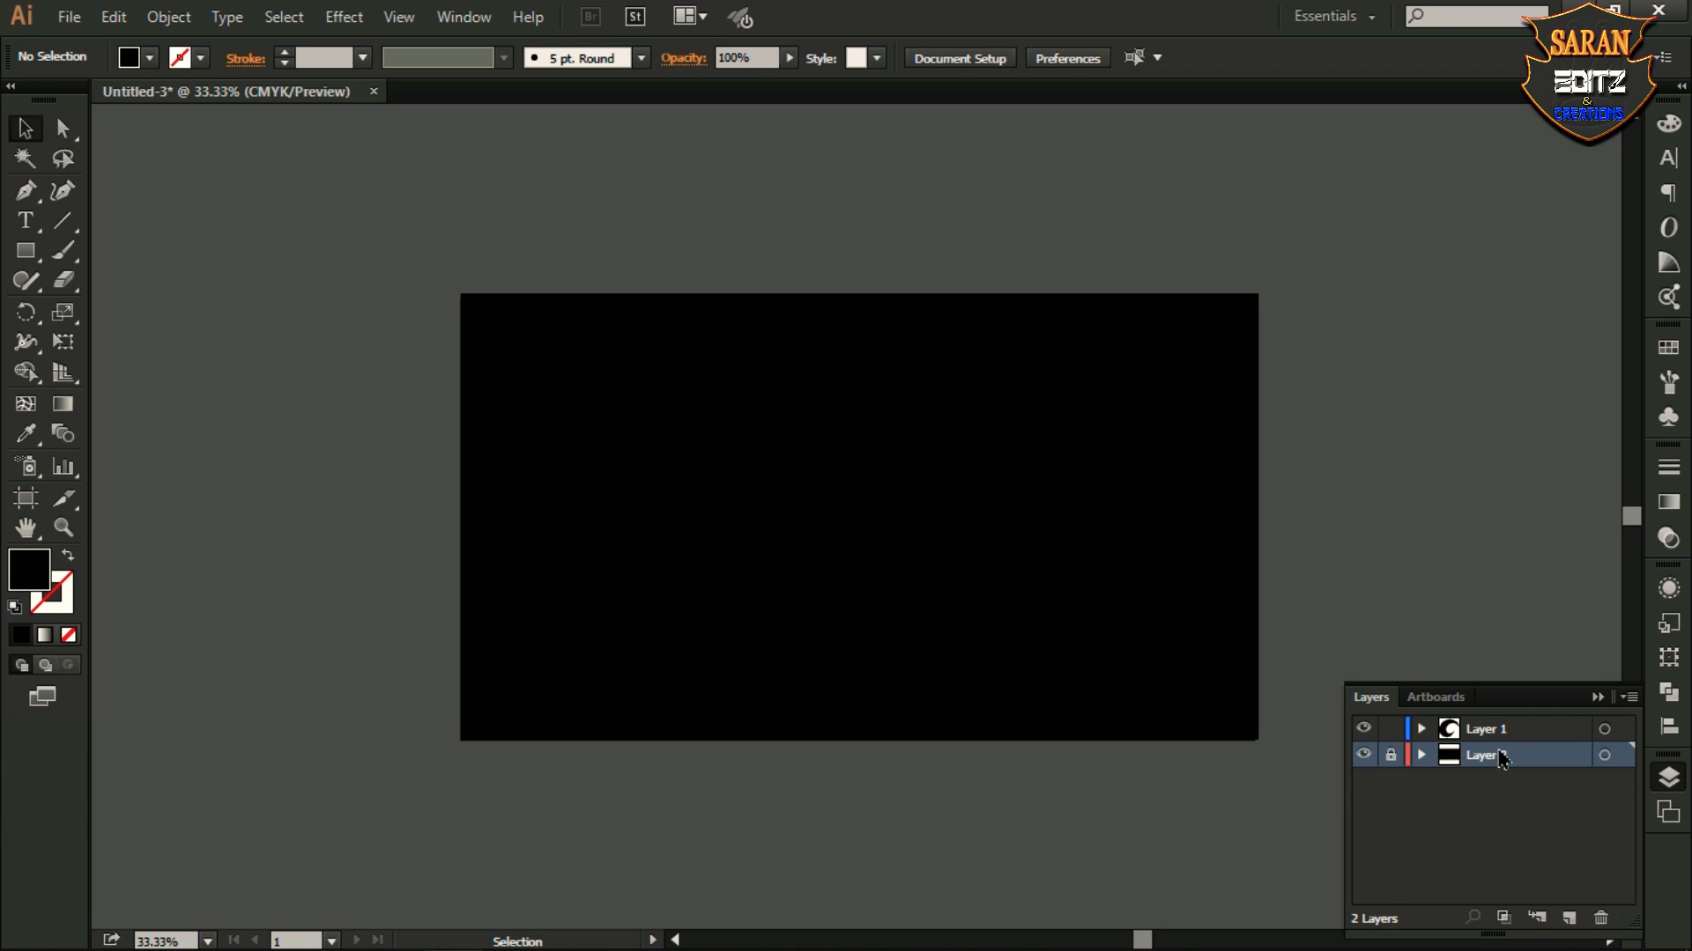
{"action": "left_click", "coordinate": [1491, 738]}
{"action": "left_click", "coordinate": [1363, 756]}
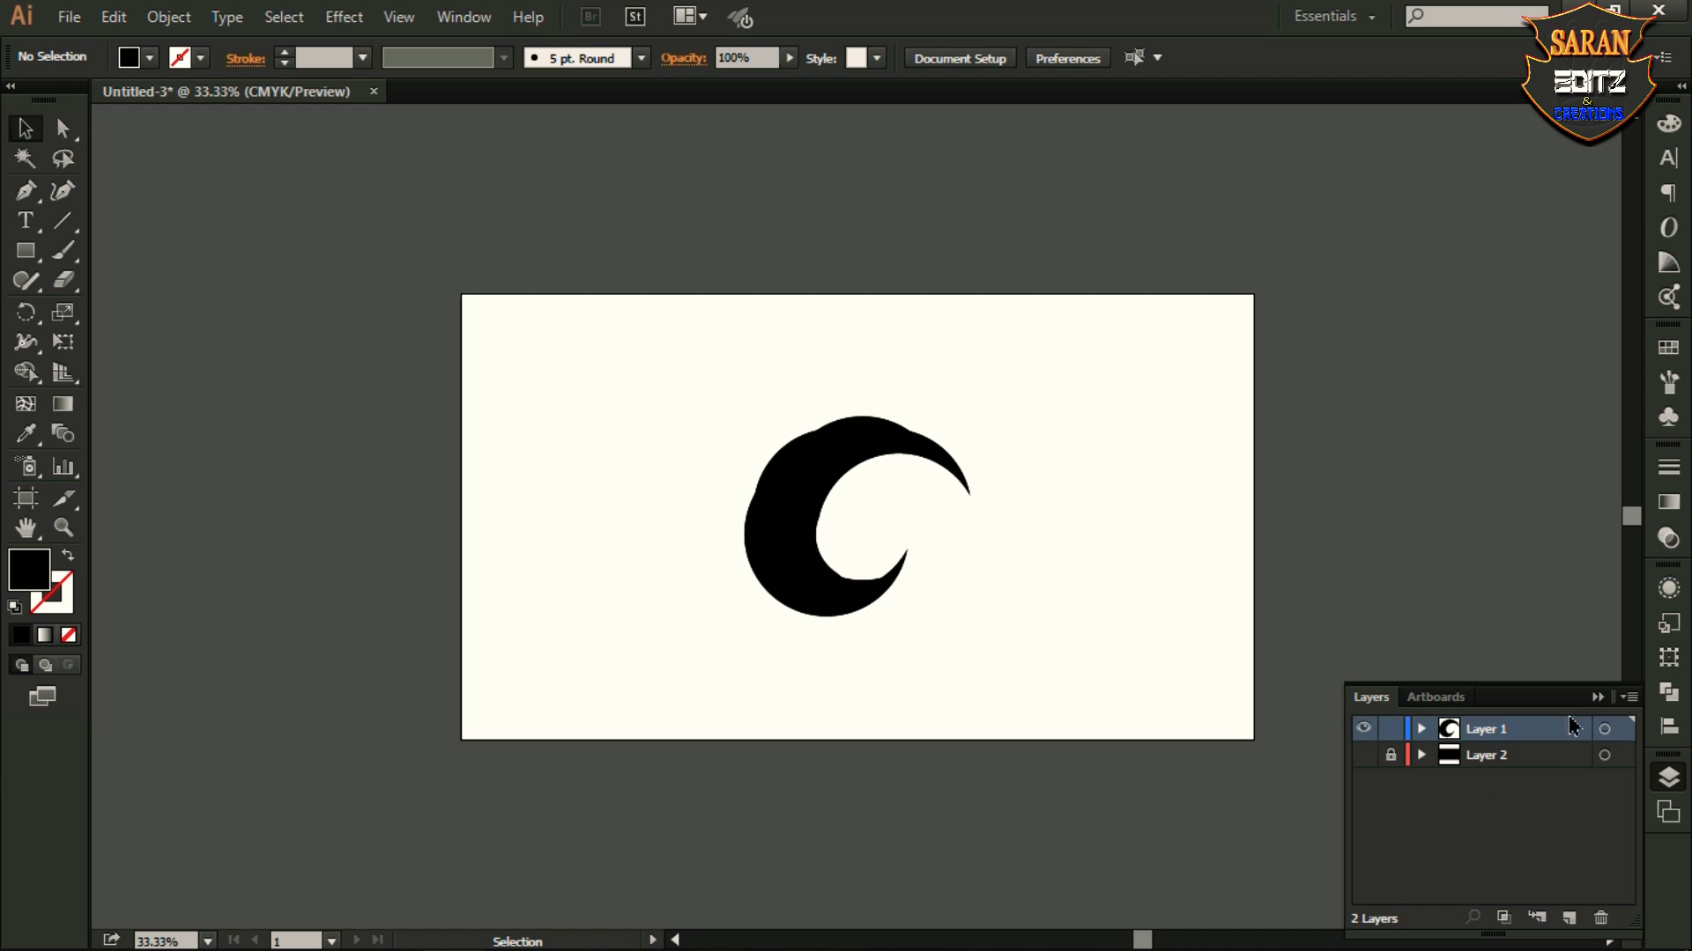
{"action": "left_click", "coordinate": [1597, 697]}
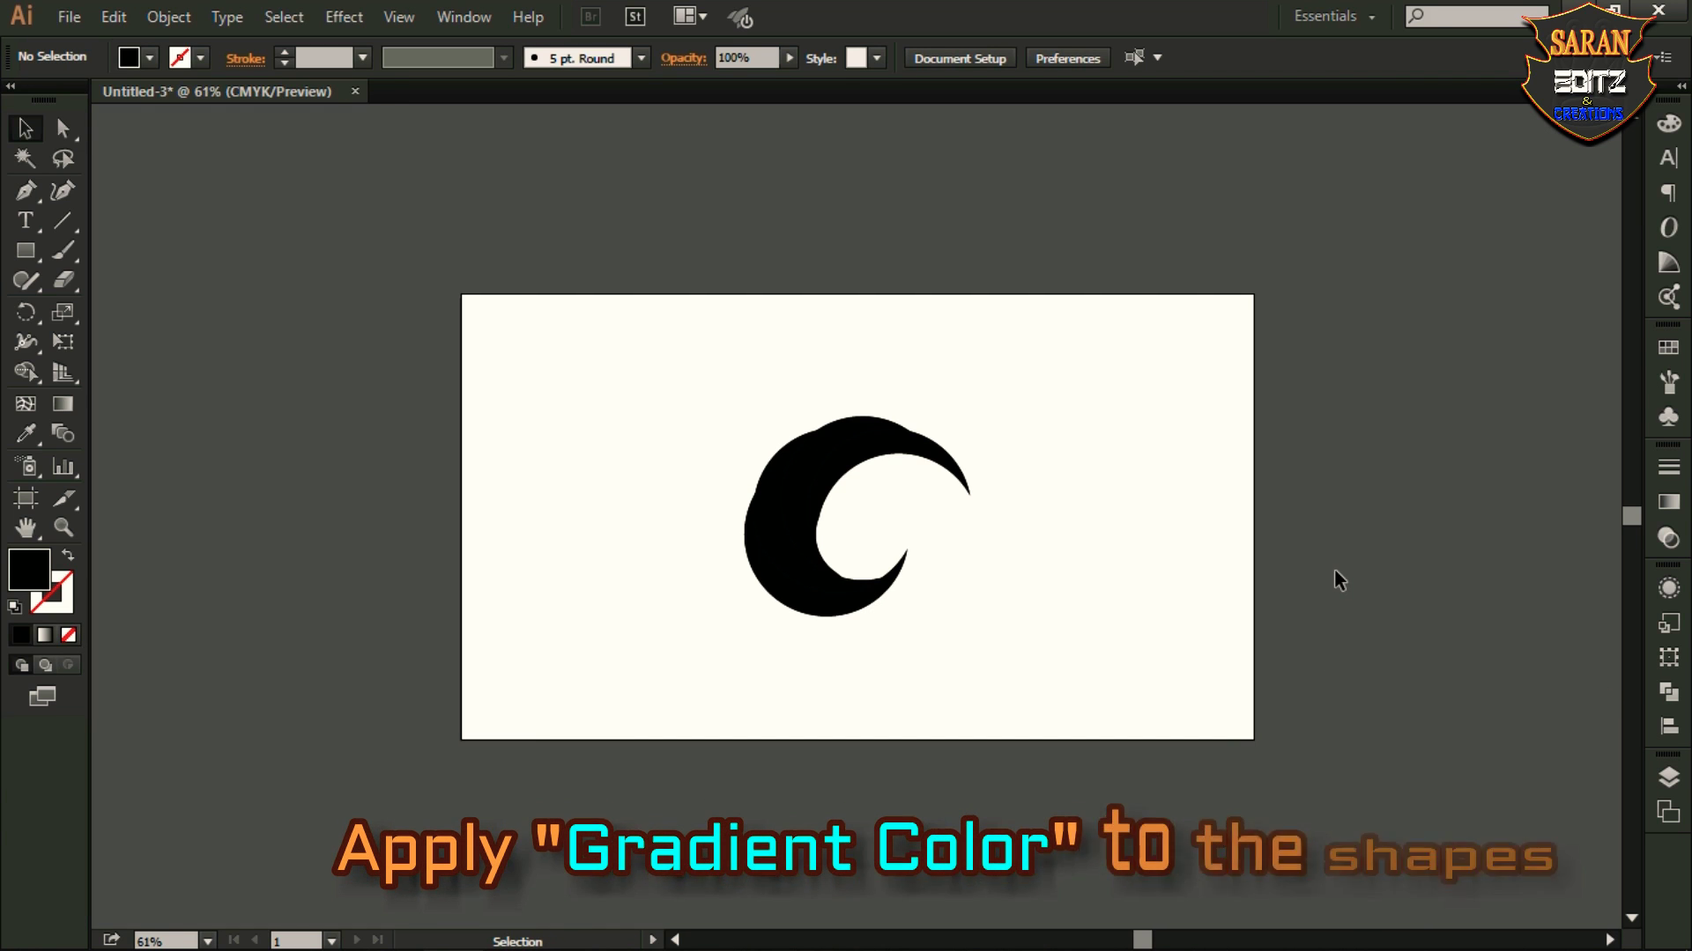
Step: Select all four crescents and apply a linear white-to-black gradient fill at 0°
{"action": "key", "text": "ctrl+0"}
{"action": "left_click", "coordinate": [47, 641]}
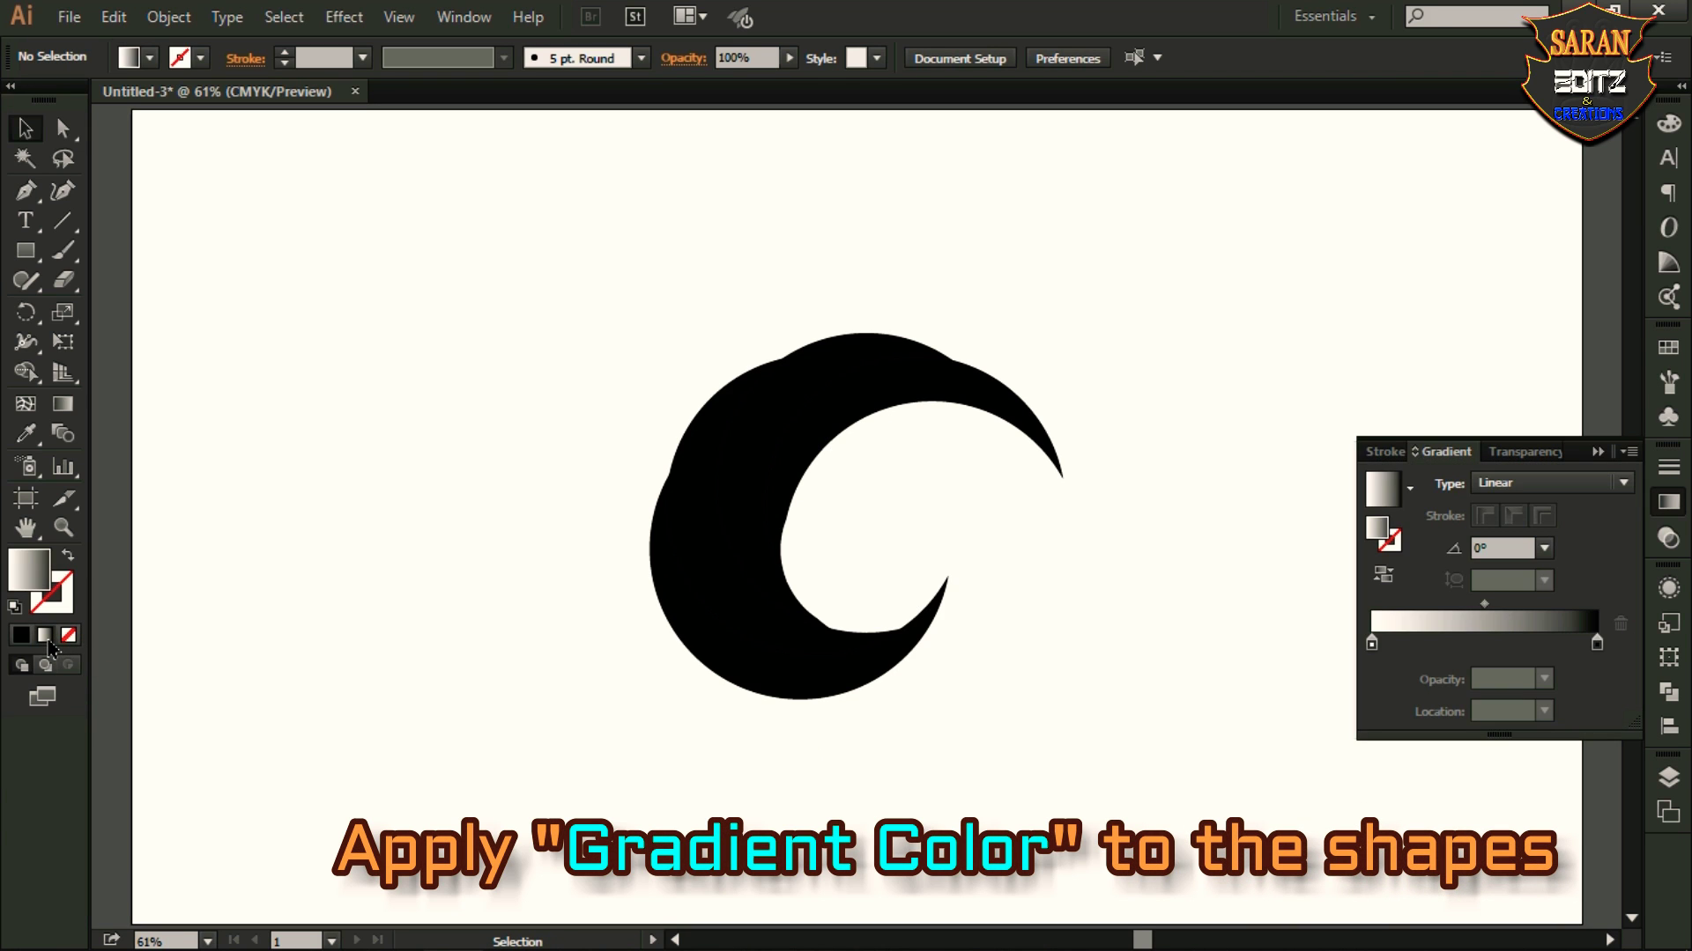
{"action": "left_click_drag", "start_coordinate": [561, 287], "coordinate": [1225, 819]}
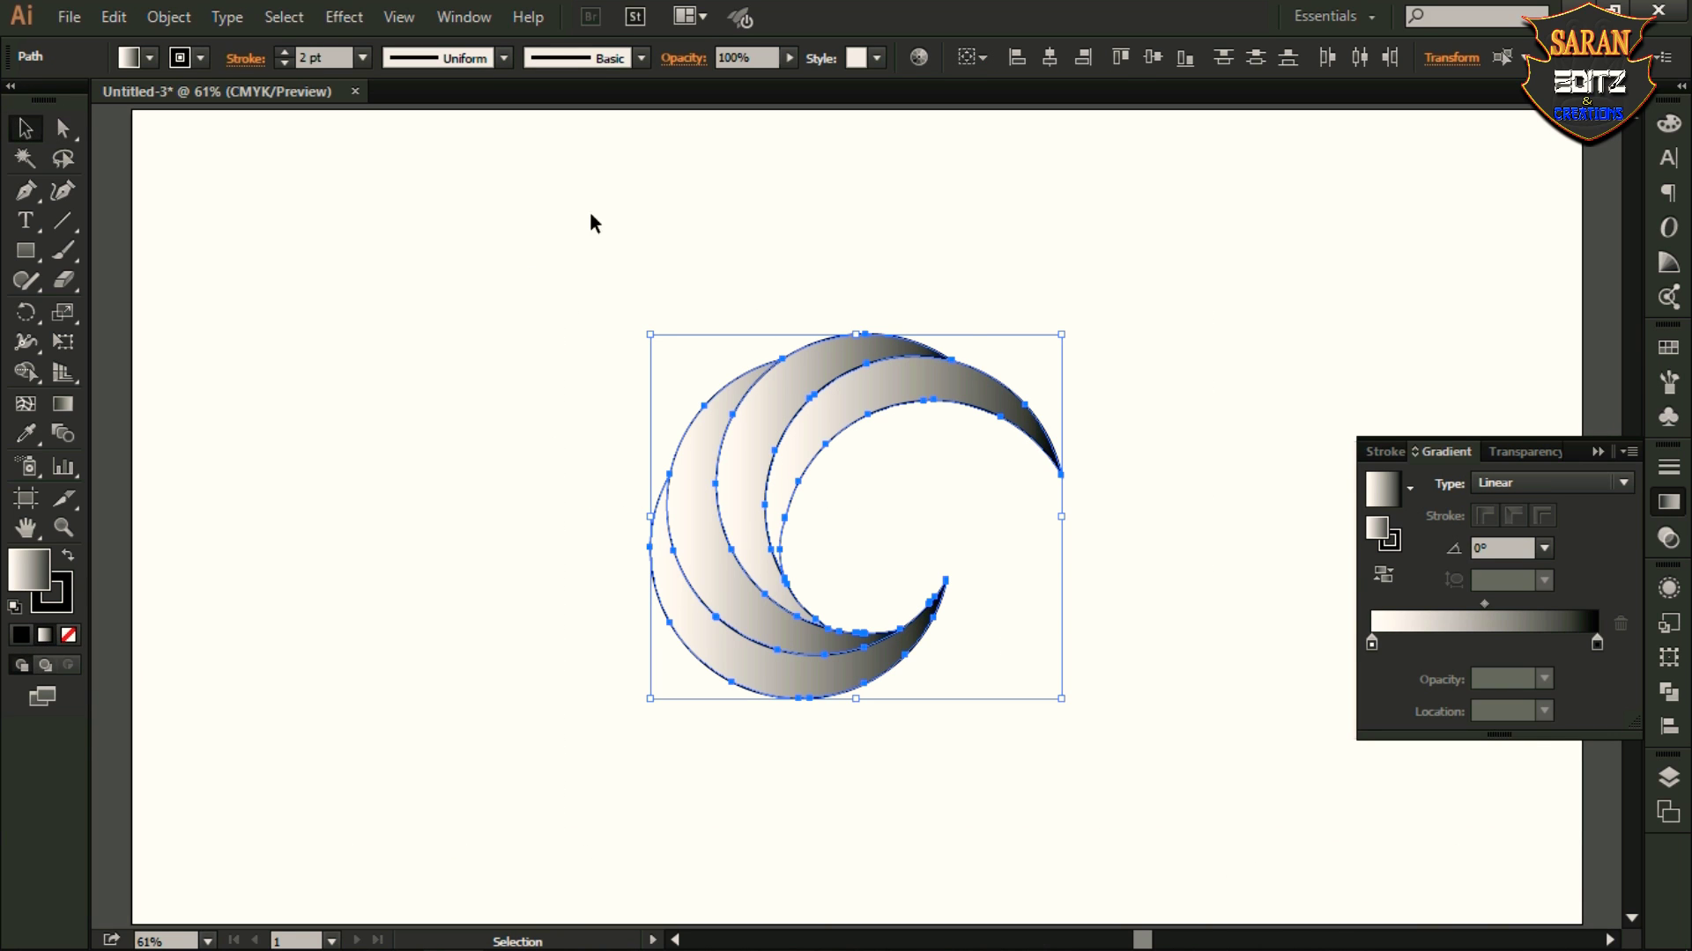
Step: Set the starting colour stop of the crescents' gradient to the white swatch
{"action": "left_click", "coordinate": [1372, 646]}
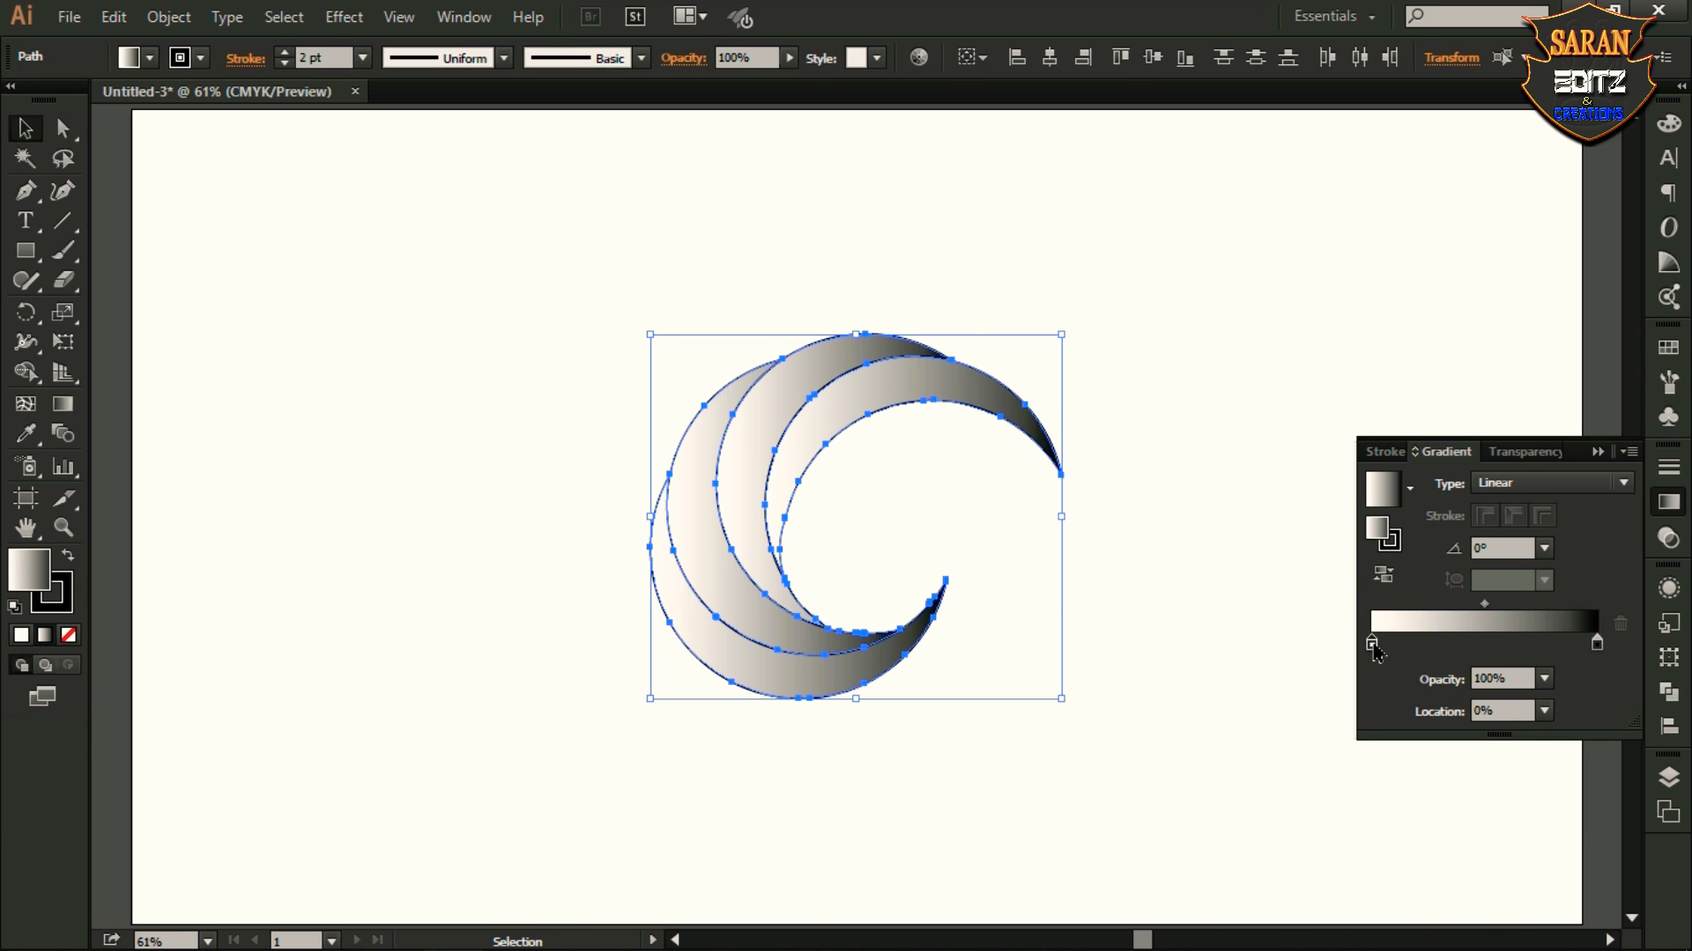
{"action": "double_click", "coordinate": [1371, 644]}
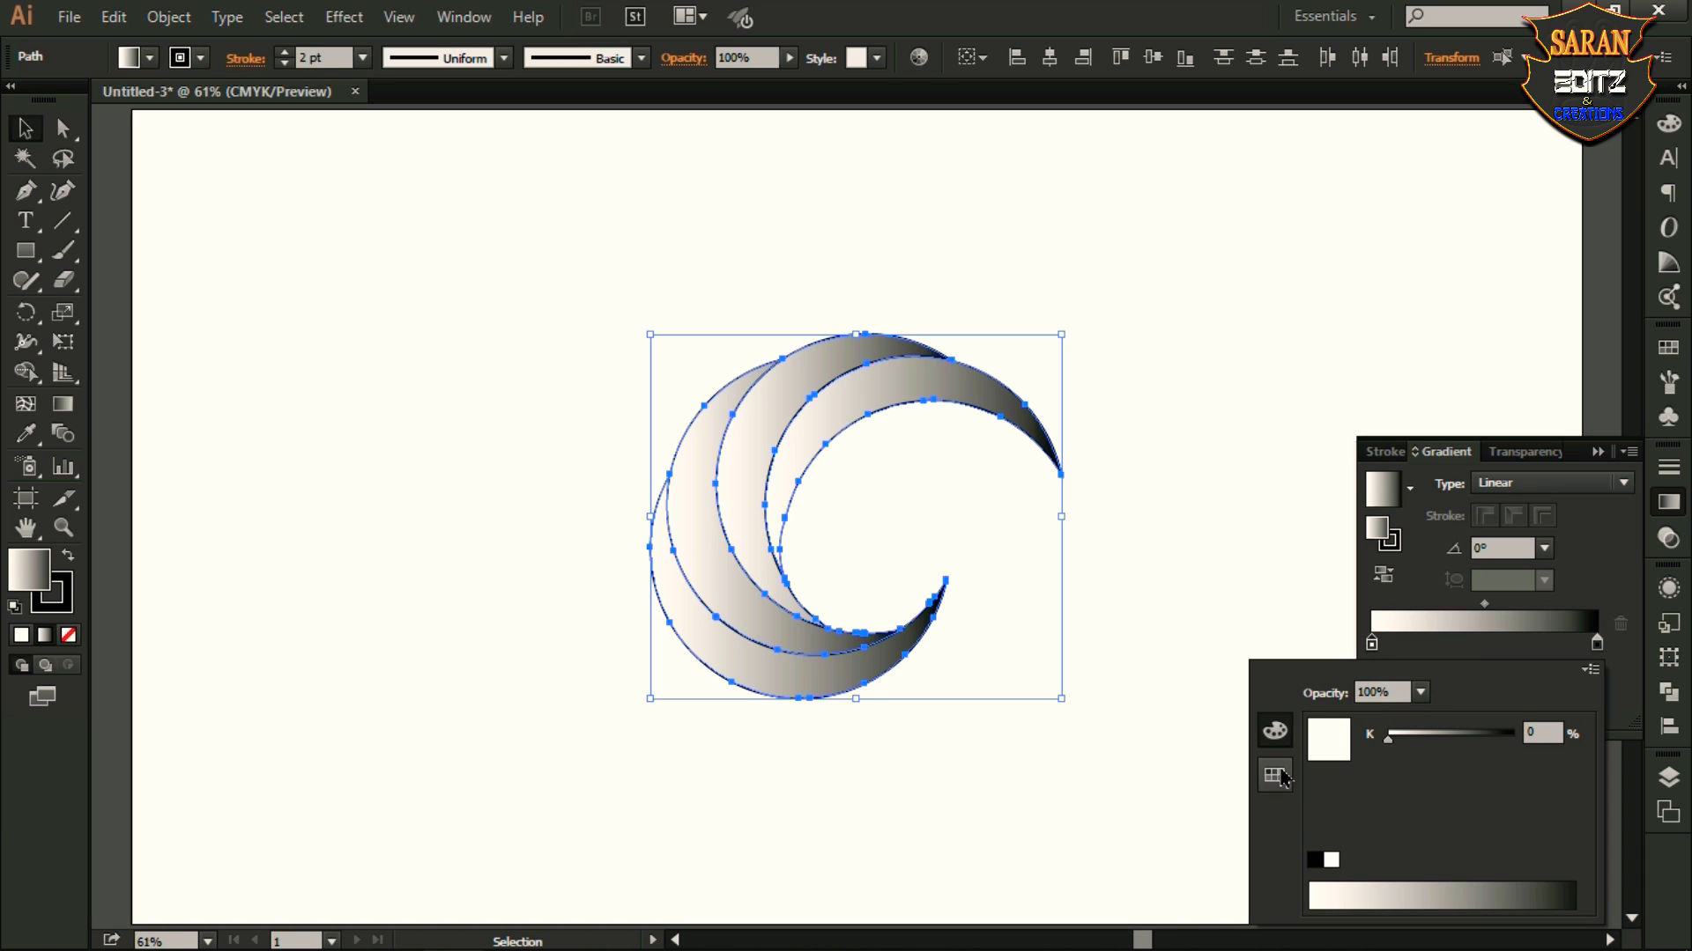
{"action": "left_click", "coordinate": [1282, 777]}
{"action": "left_click", "coordinate": [1276, 734]}
{"action": "left_click", "coordinate": [1274, 775]}
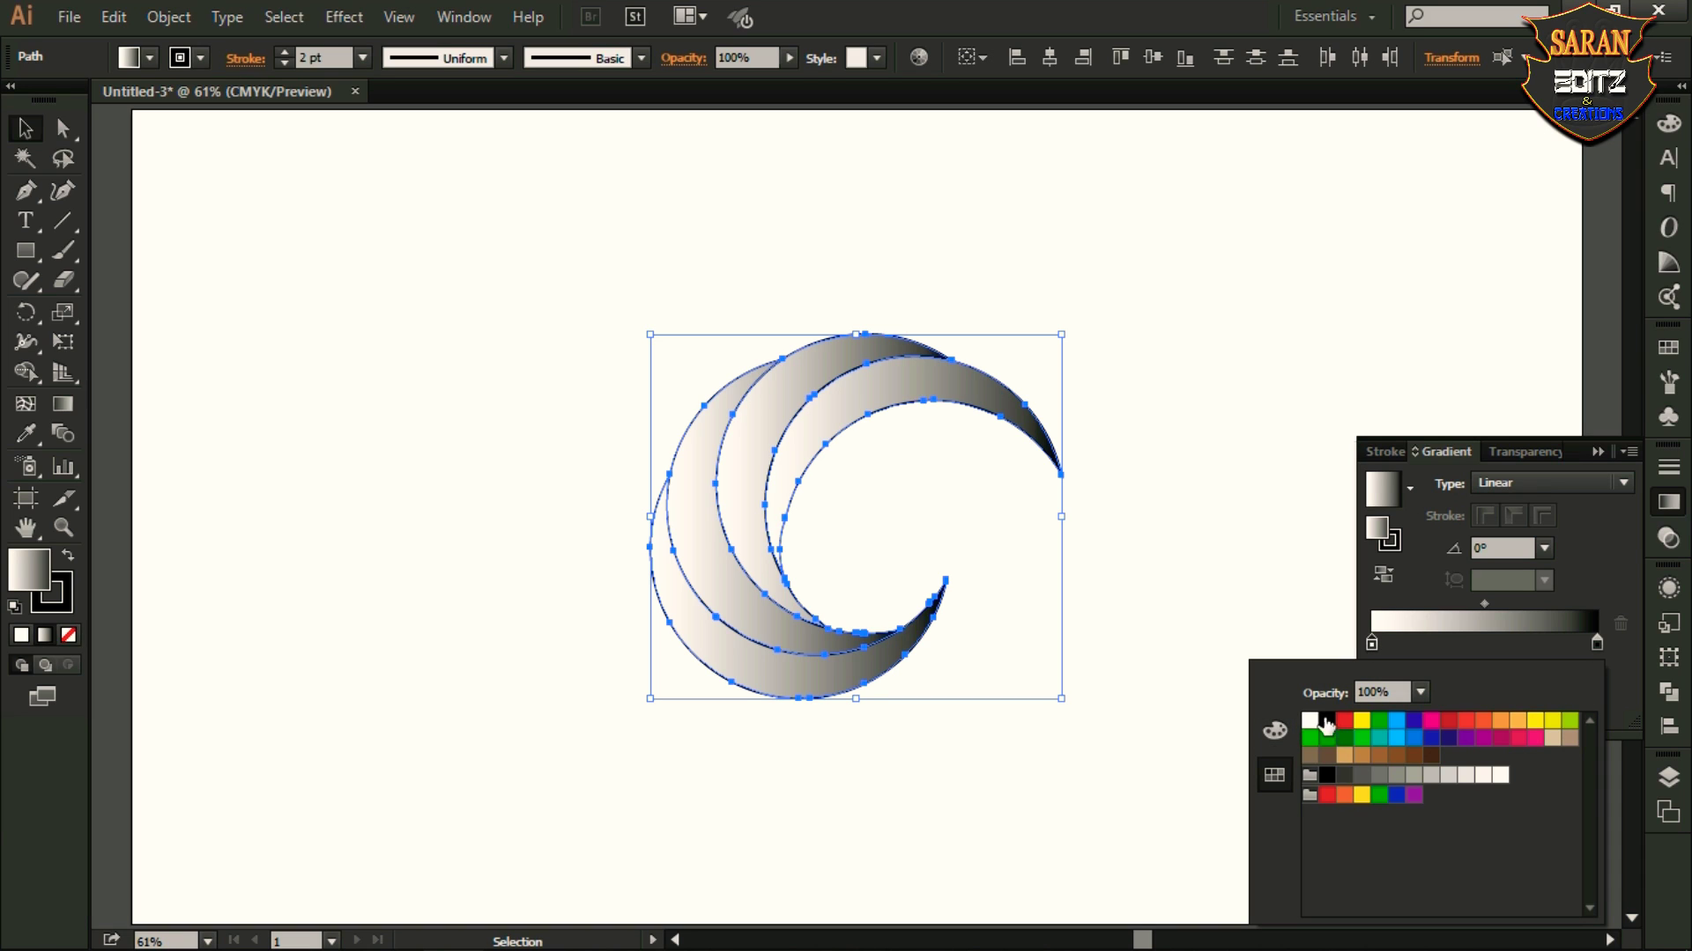
{"action": "left_click", "coordinate": [1310, 725]}
{"action": "left_click", "coordinate": [1617, 635]}
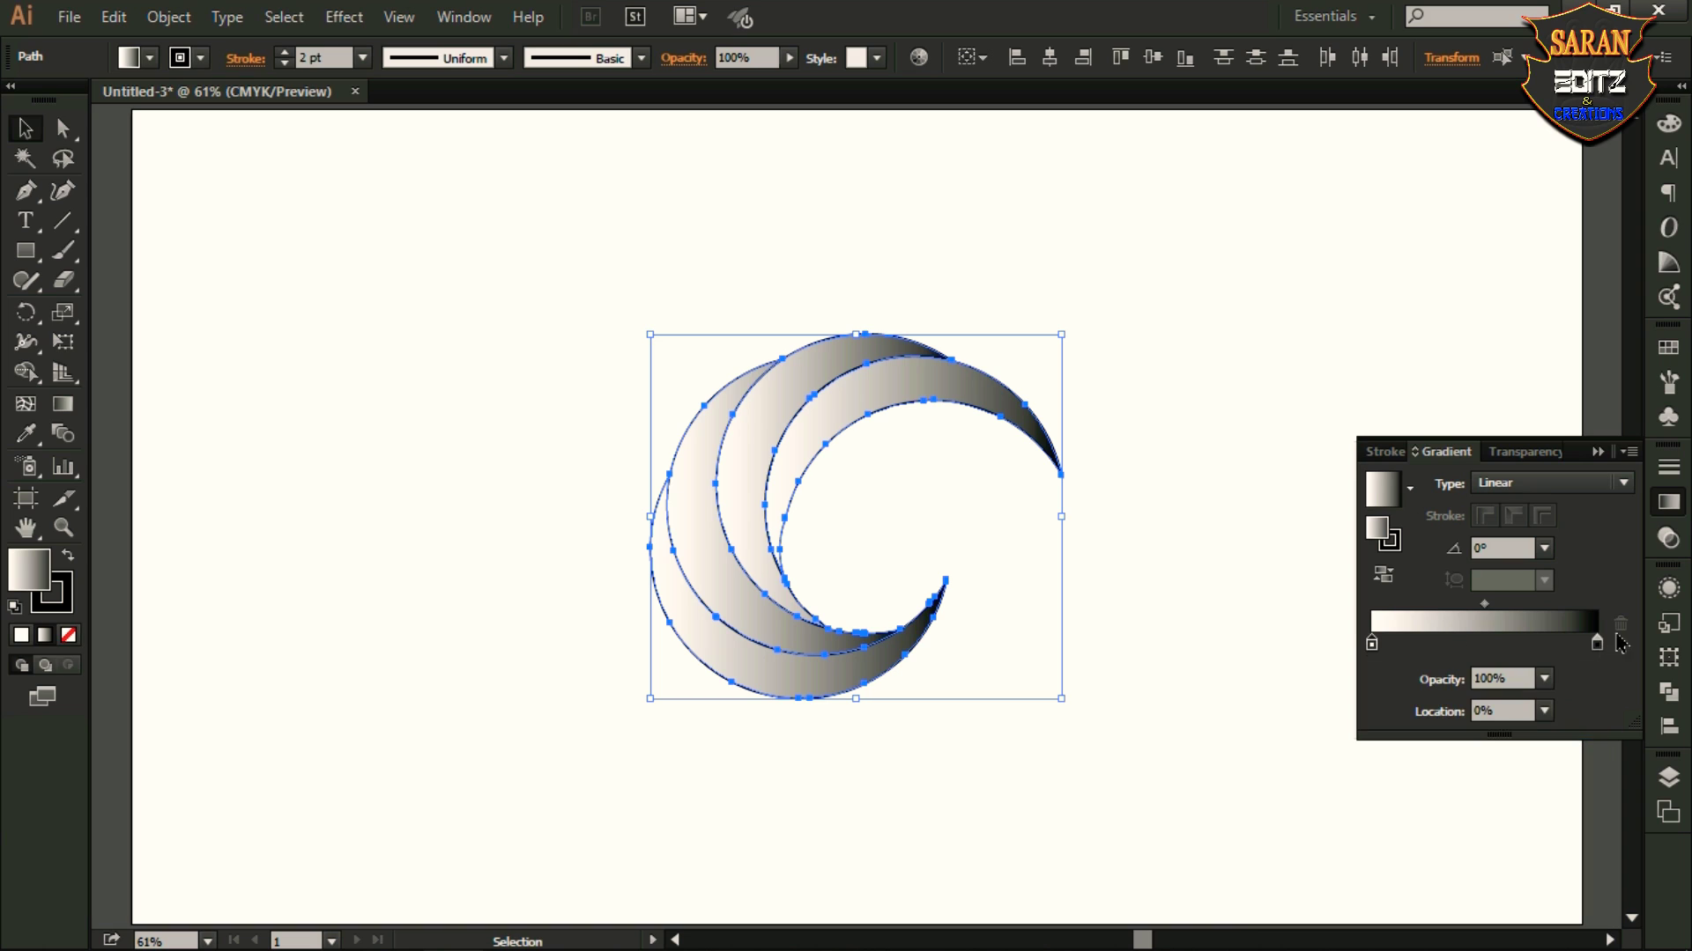
Step: Set the end colour stop of the crescents' gradient to the black swatch
{"action": "left_click", "coordinate": [1596, 648]}
{"action": "double_click", "coordinate": [1596, 646]}
{"action": "left_click", "coordinate": [1327, 718]}
{"action": "left_click", "coordinate": [1597, 571]}
{"action": "left_click", "coordinate": [1597, 452]}
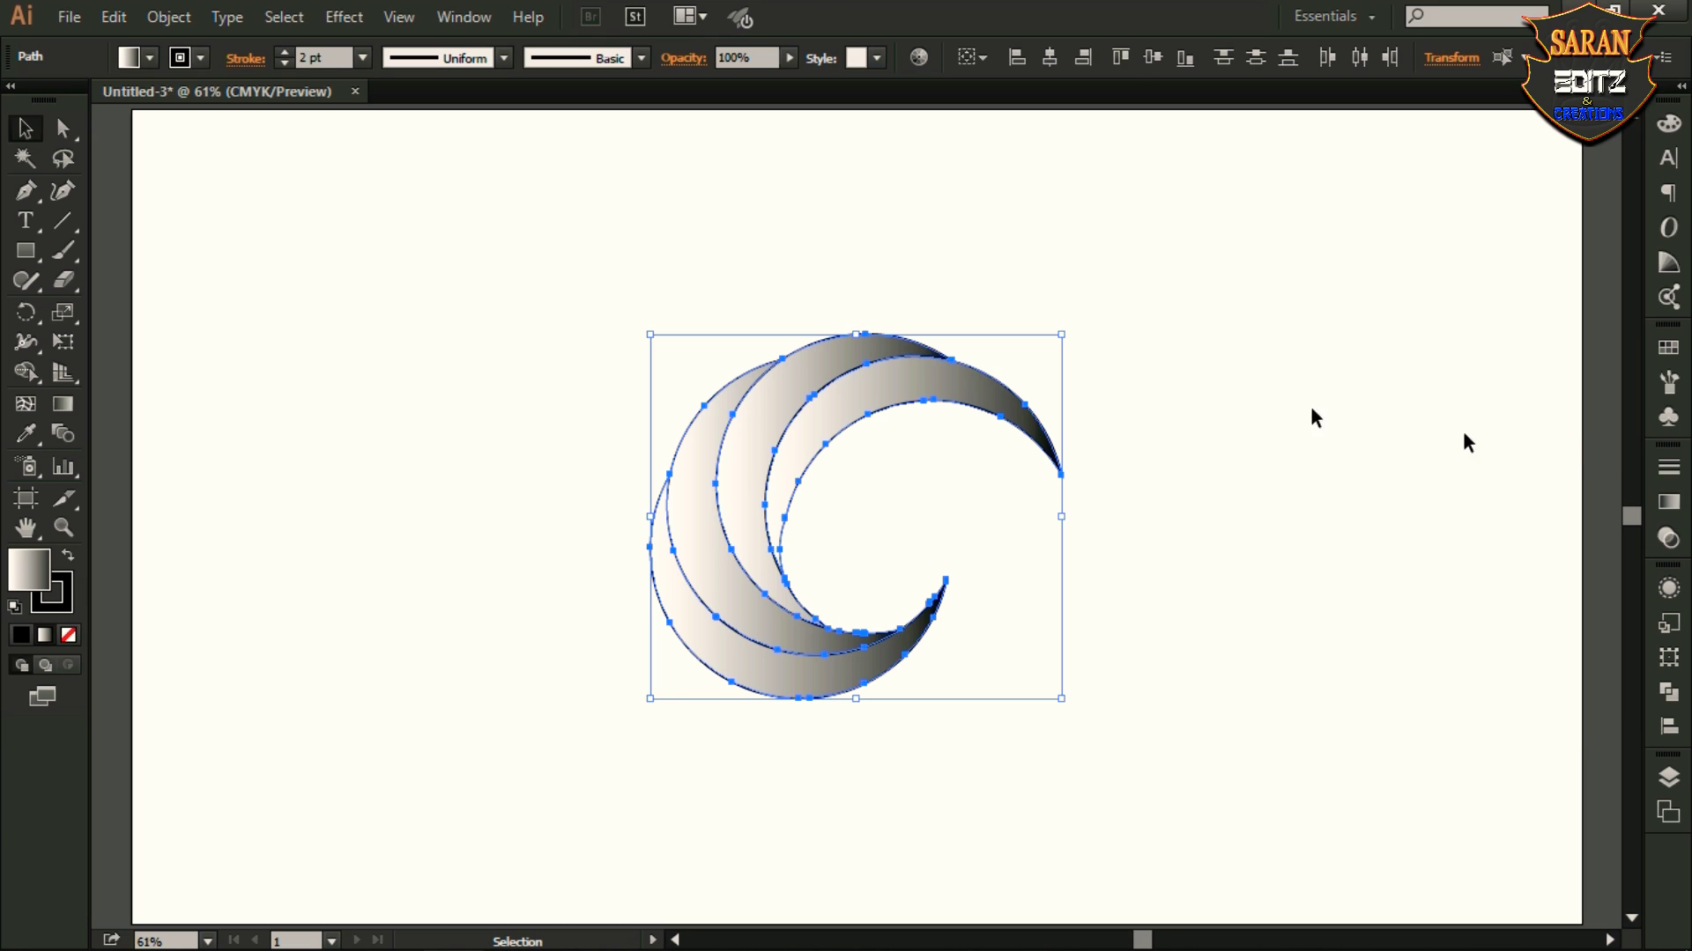
Step: Select all four crescents and reduce their stroke weight to 1 pt
{"action": "left_click", "coordinate": [583, 280]}
{"action": "left_click_drag", "start_coordinate": [592, 283], "coordinate": [1137, 702]}
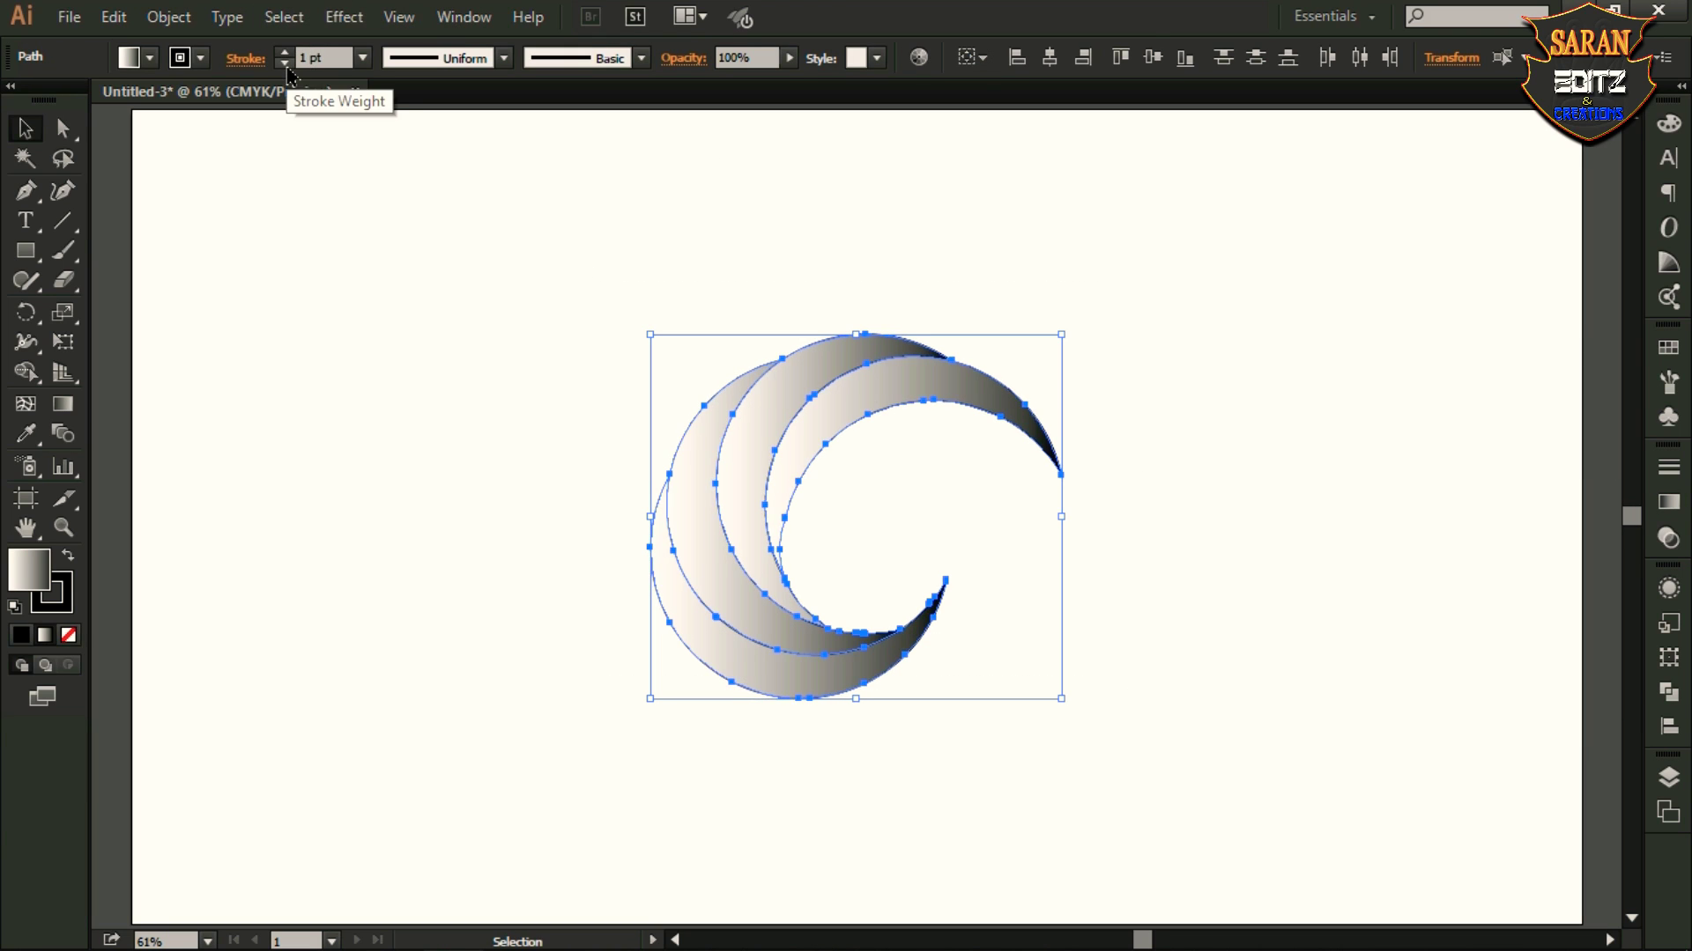
{"action": "left_click", "coordinate": [914, 222]}
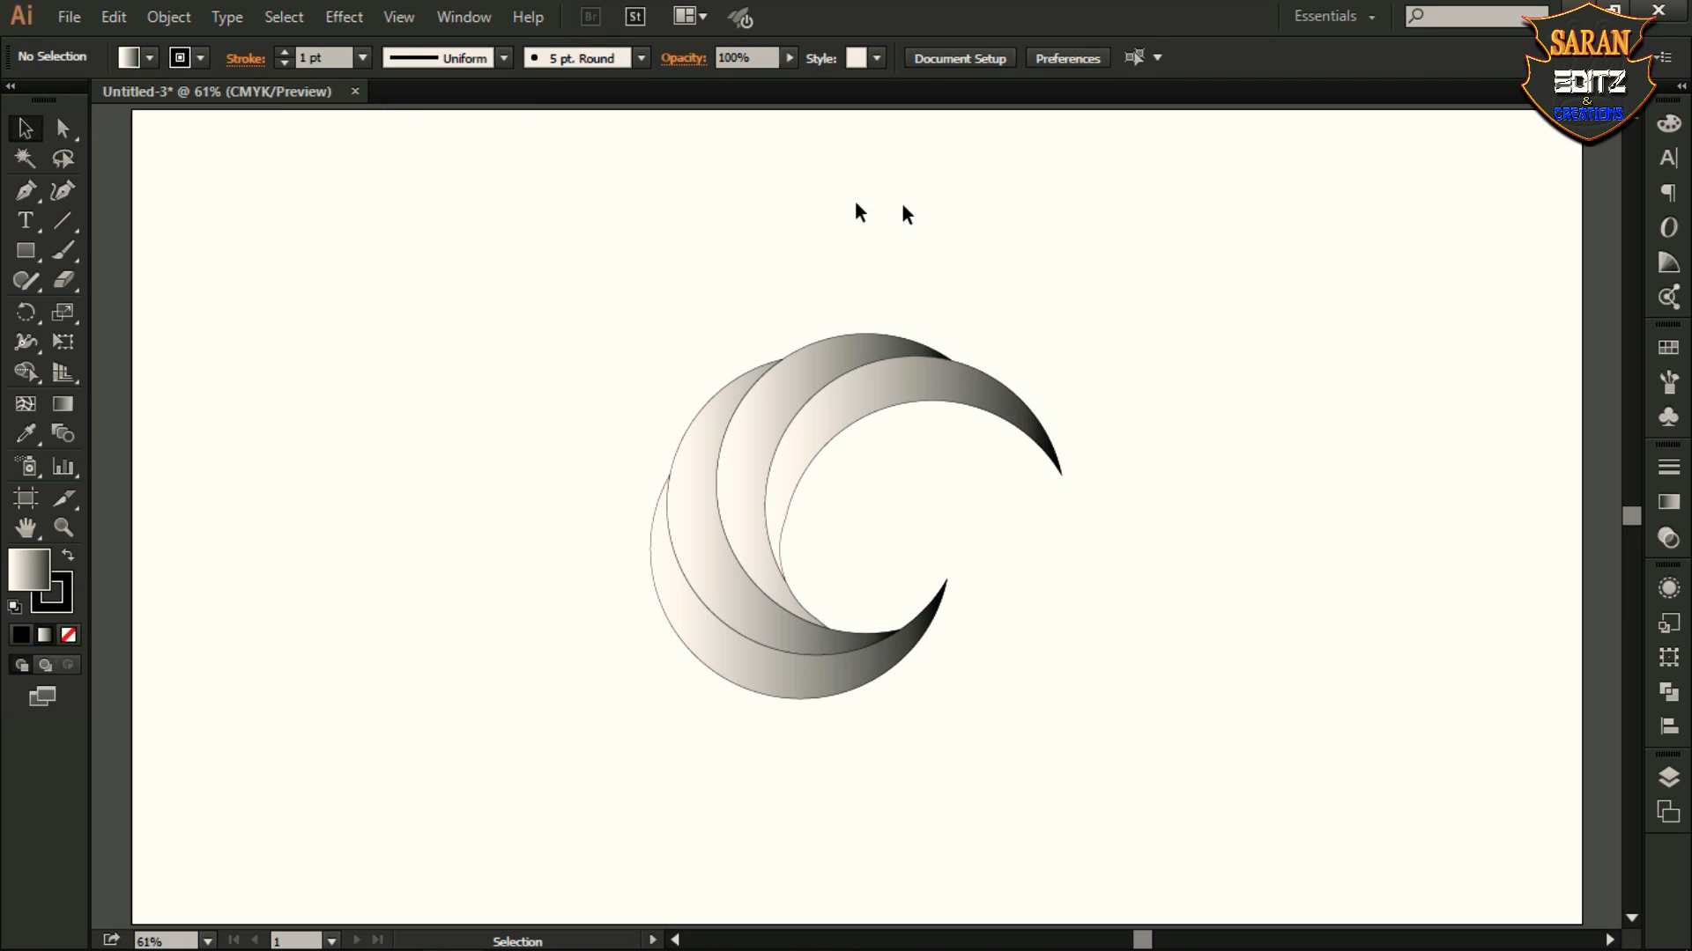
Step: Show Layer 2 so the black background appears behind the crescents, and clear the selection
{"action": "left_click_drag", "start_coordinate": [645, 302], "coordinate": [1014, 720]}
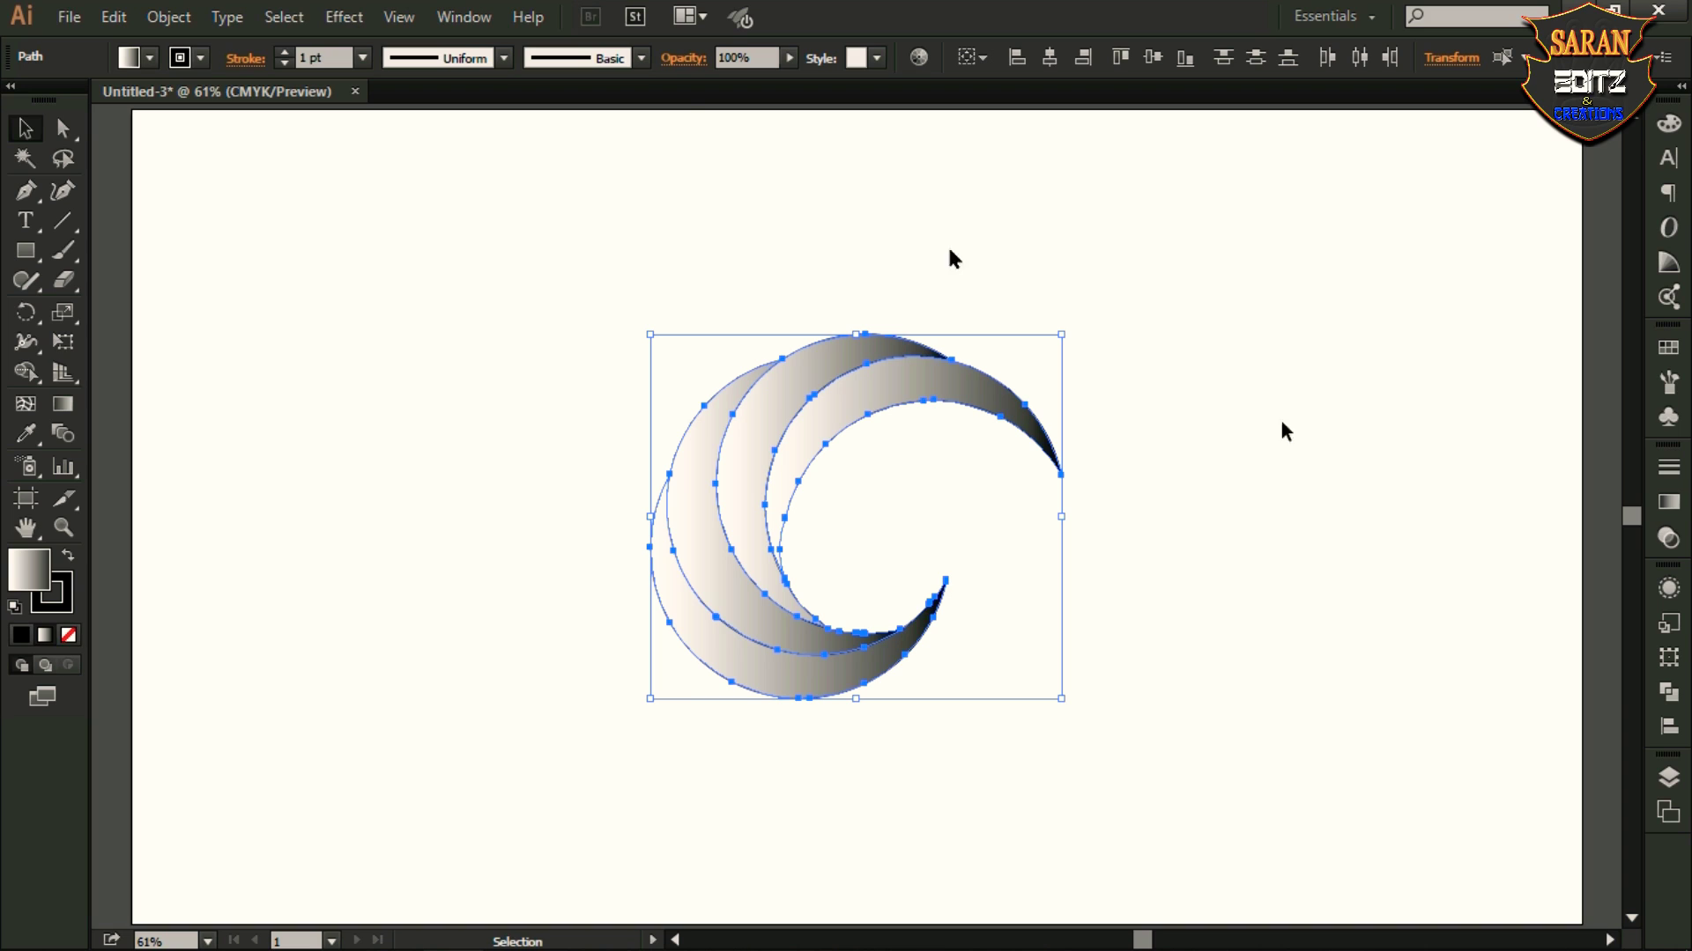
{"action": "left_click", "coordinate": [1668, 777]}
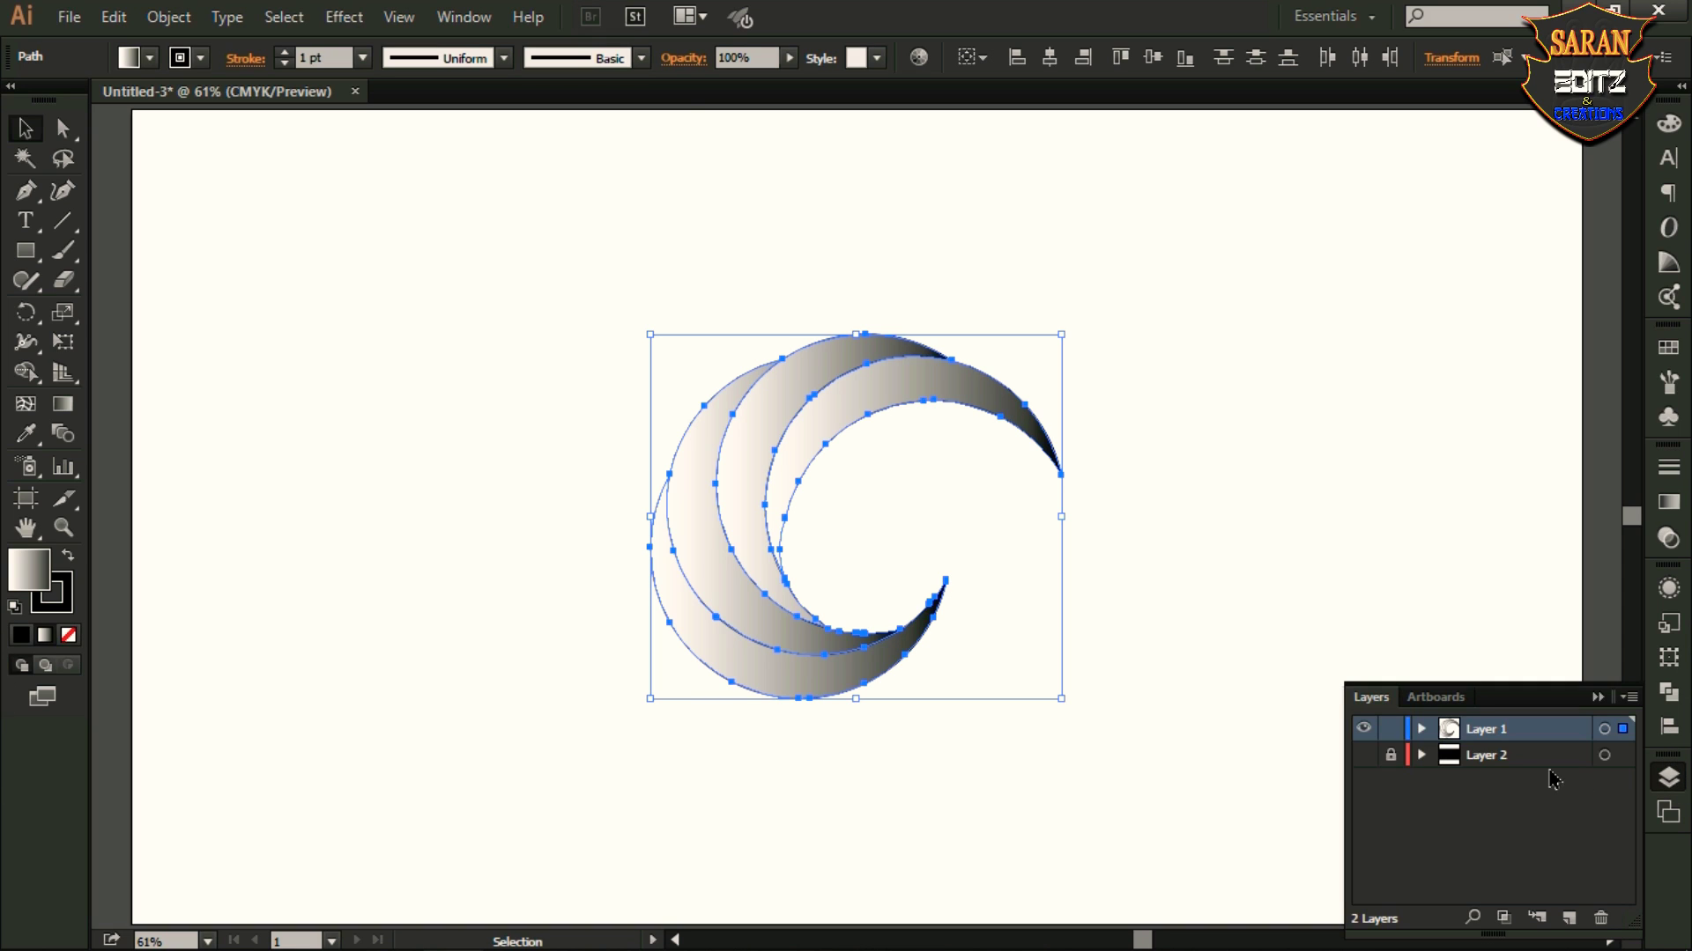
{"action": "left_click", "coordinate": [1364, 756]}
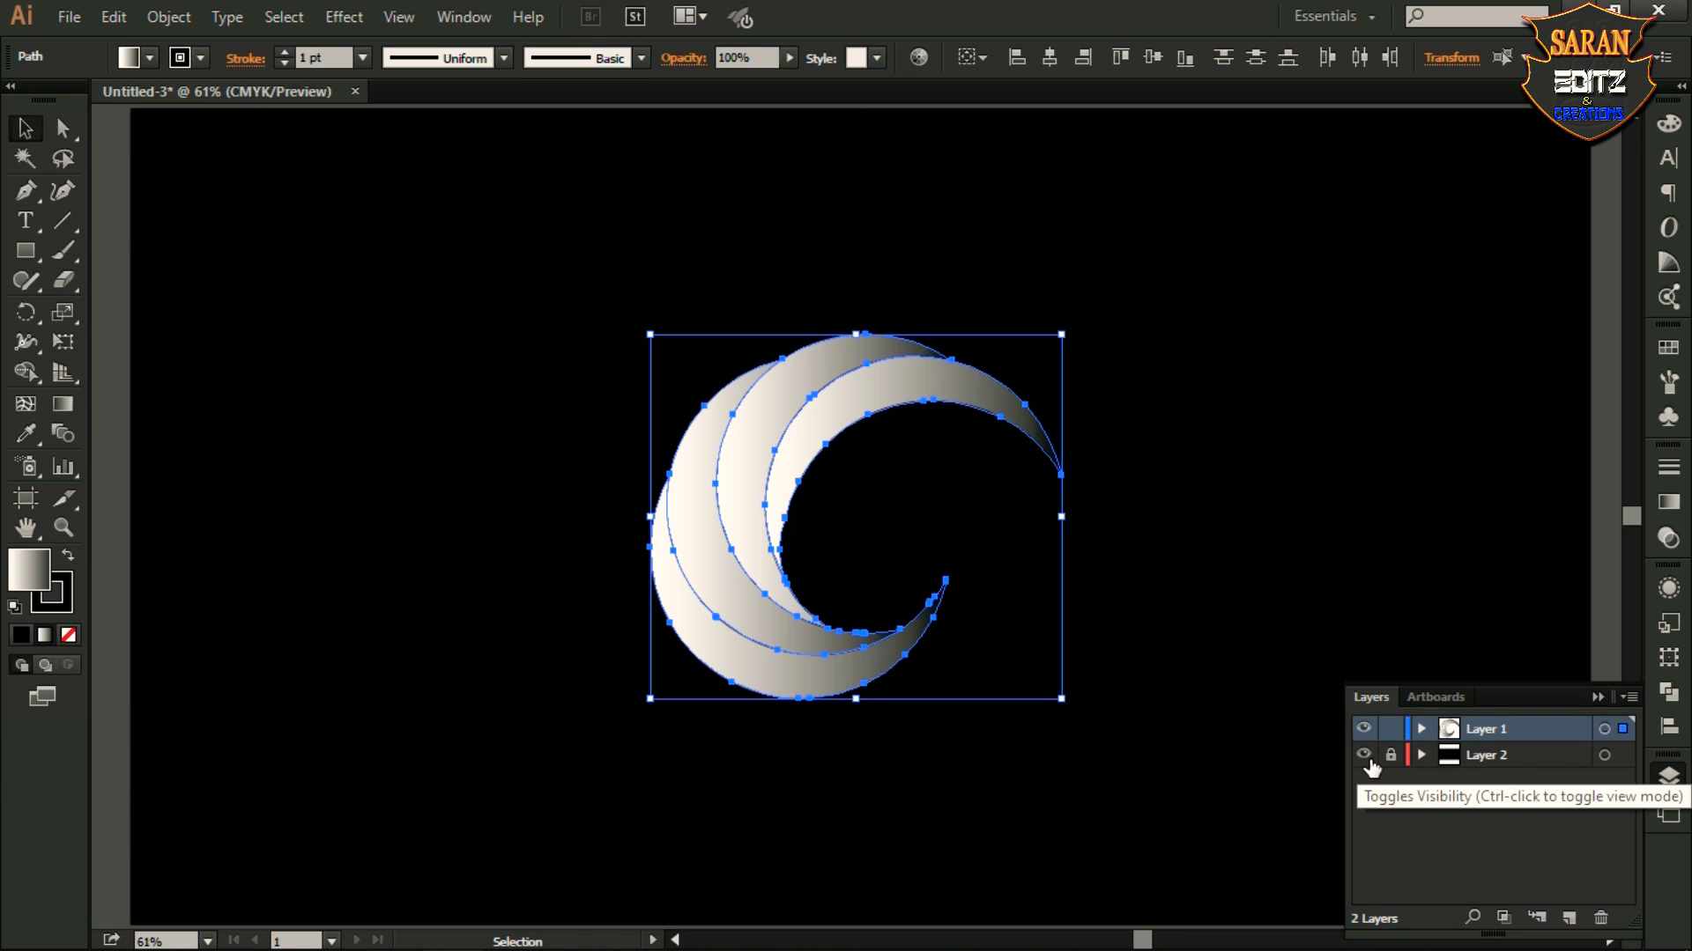
{"action": "left_click", "coordinate": [1273, 435]}
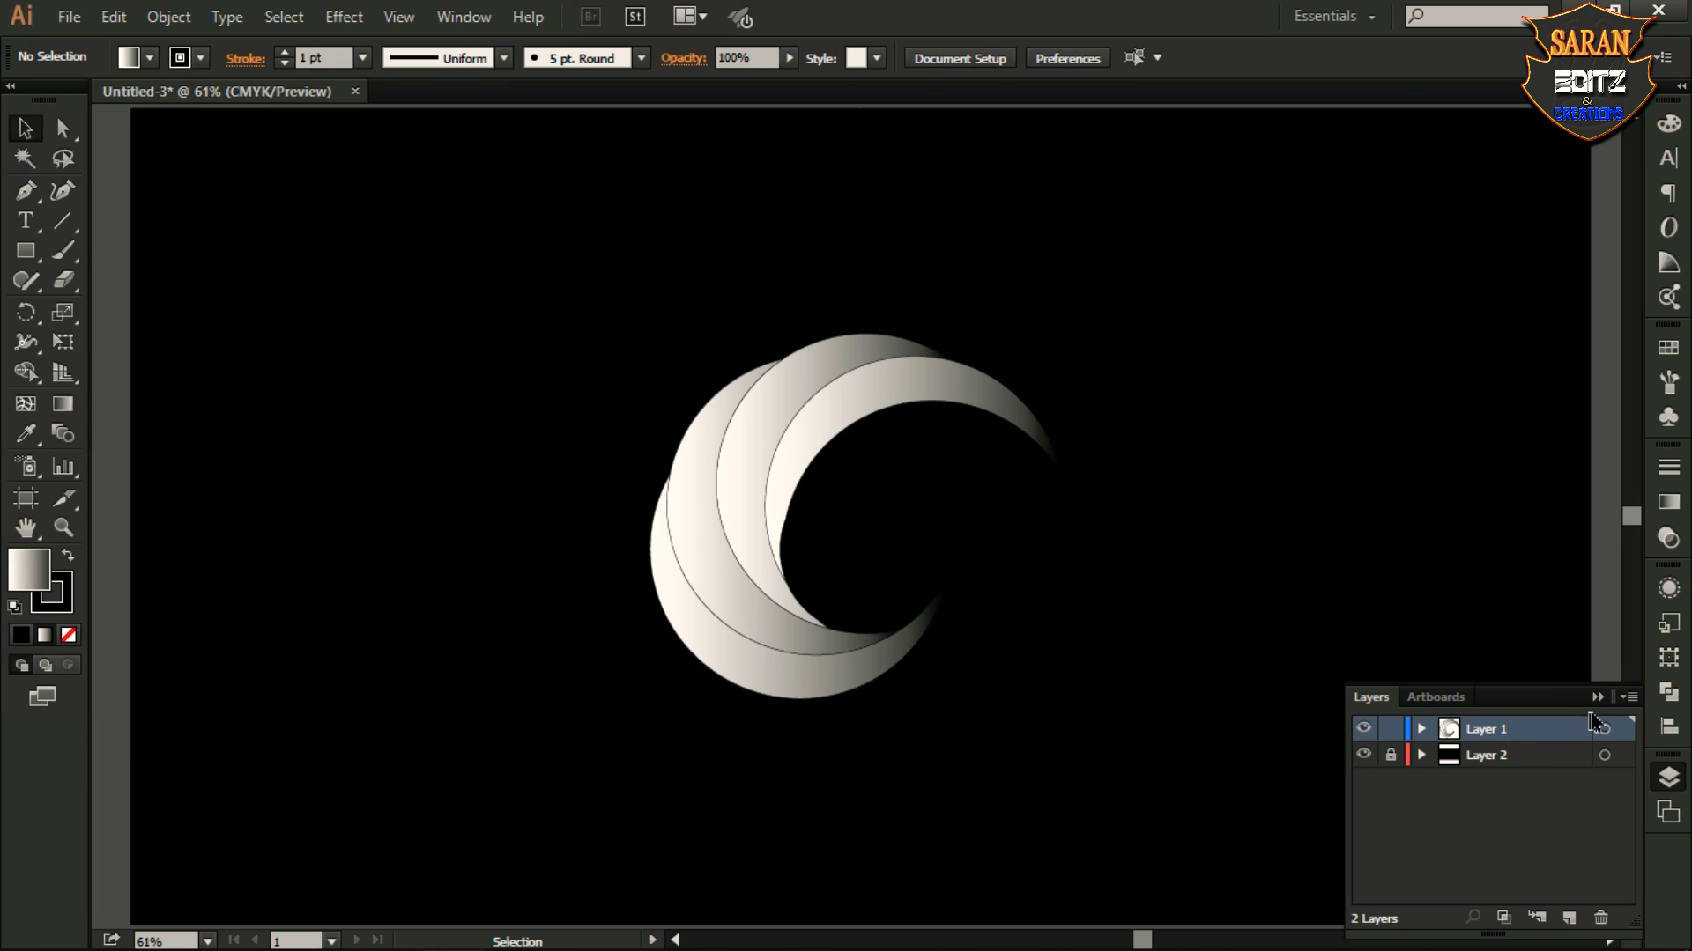
{"action": "left_click", "coordinate": [1597, 699]}
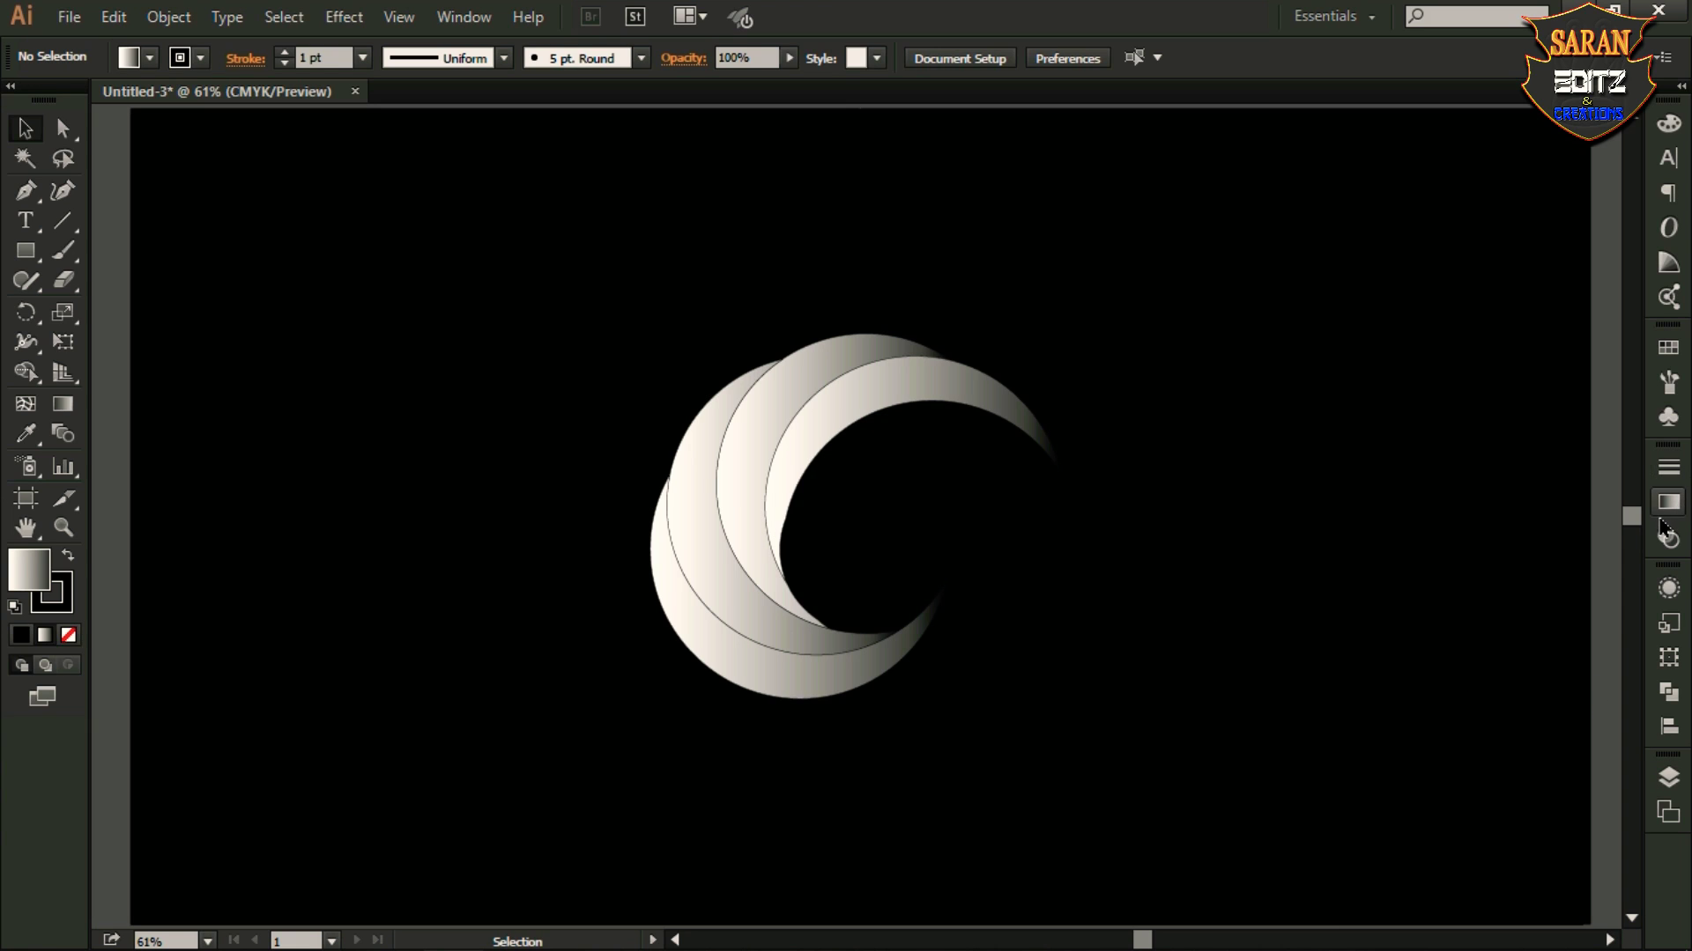
Step: Select all four crescents and change their gradient fill type to Radial
{"action": "left_click_drag", "start_coordinate": [465, 309], "coordinate": [1009, 709]}
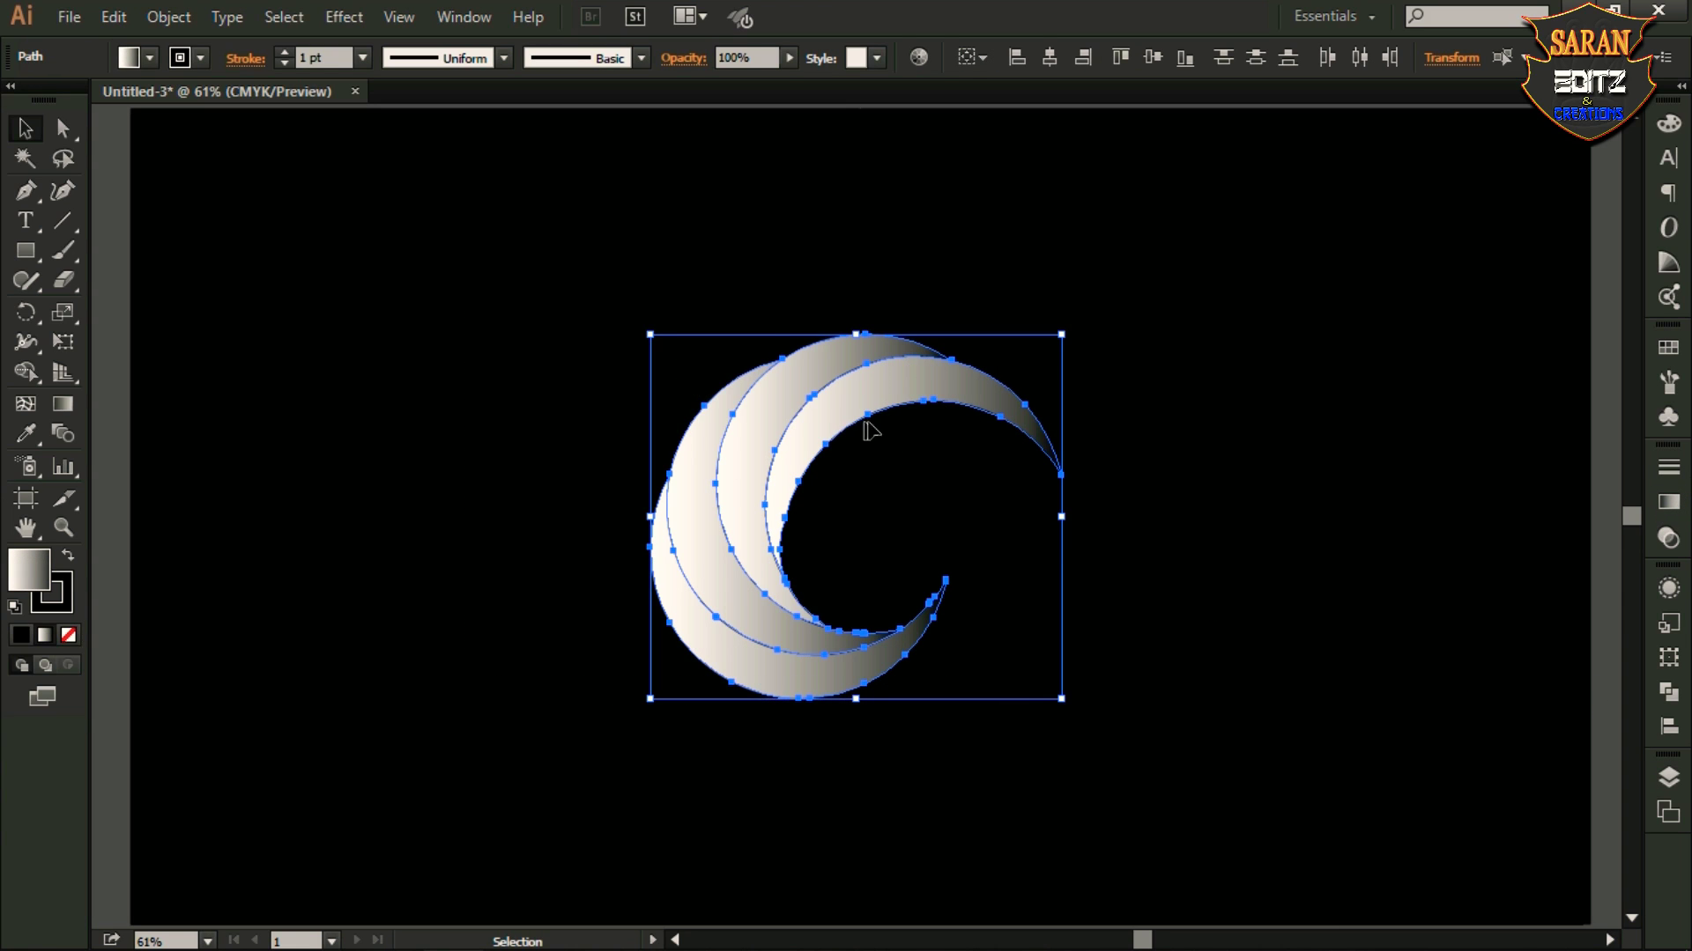
{"action": "left_click", "coordinate": [1671, 510]}
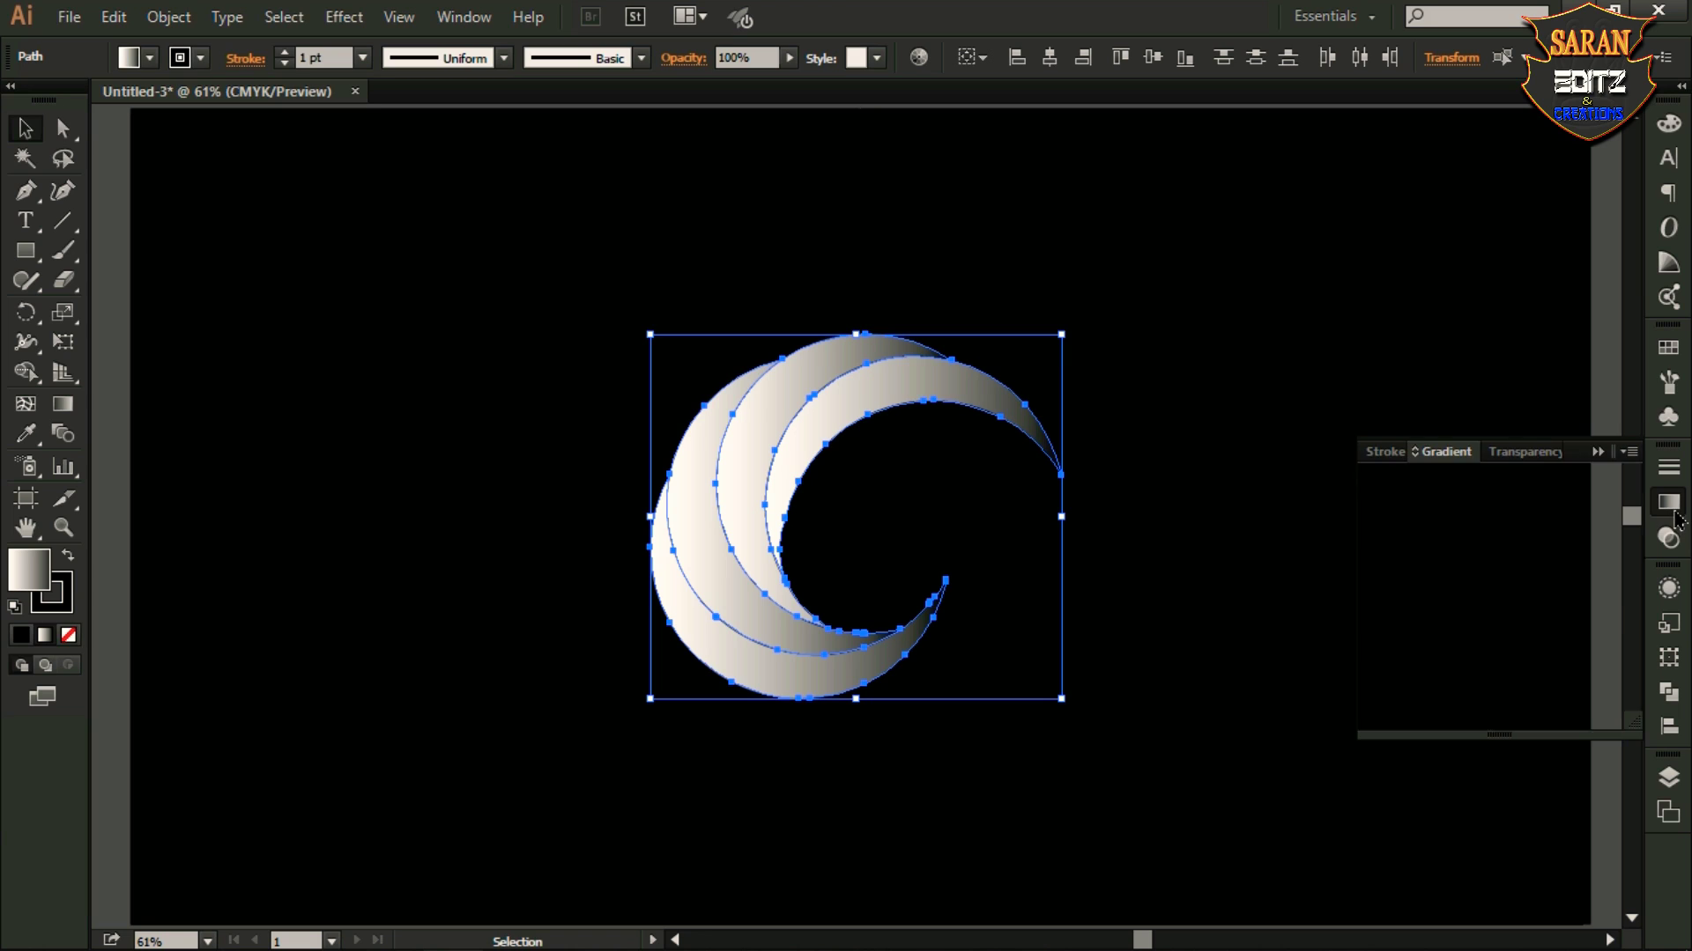
{"action": "left_click", "coordinate": [1624, 483]}
{"action": "left_click", "coordinate": [1542, 541]}
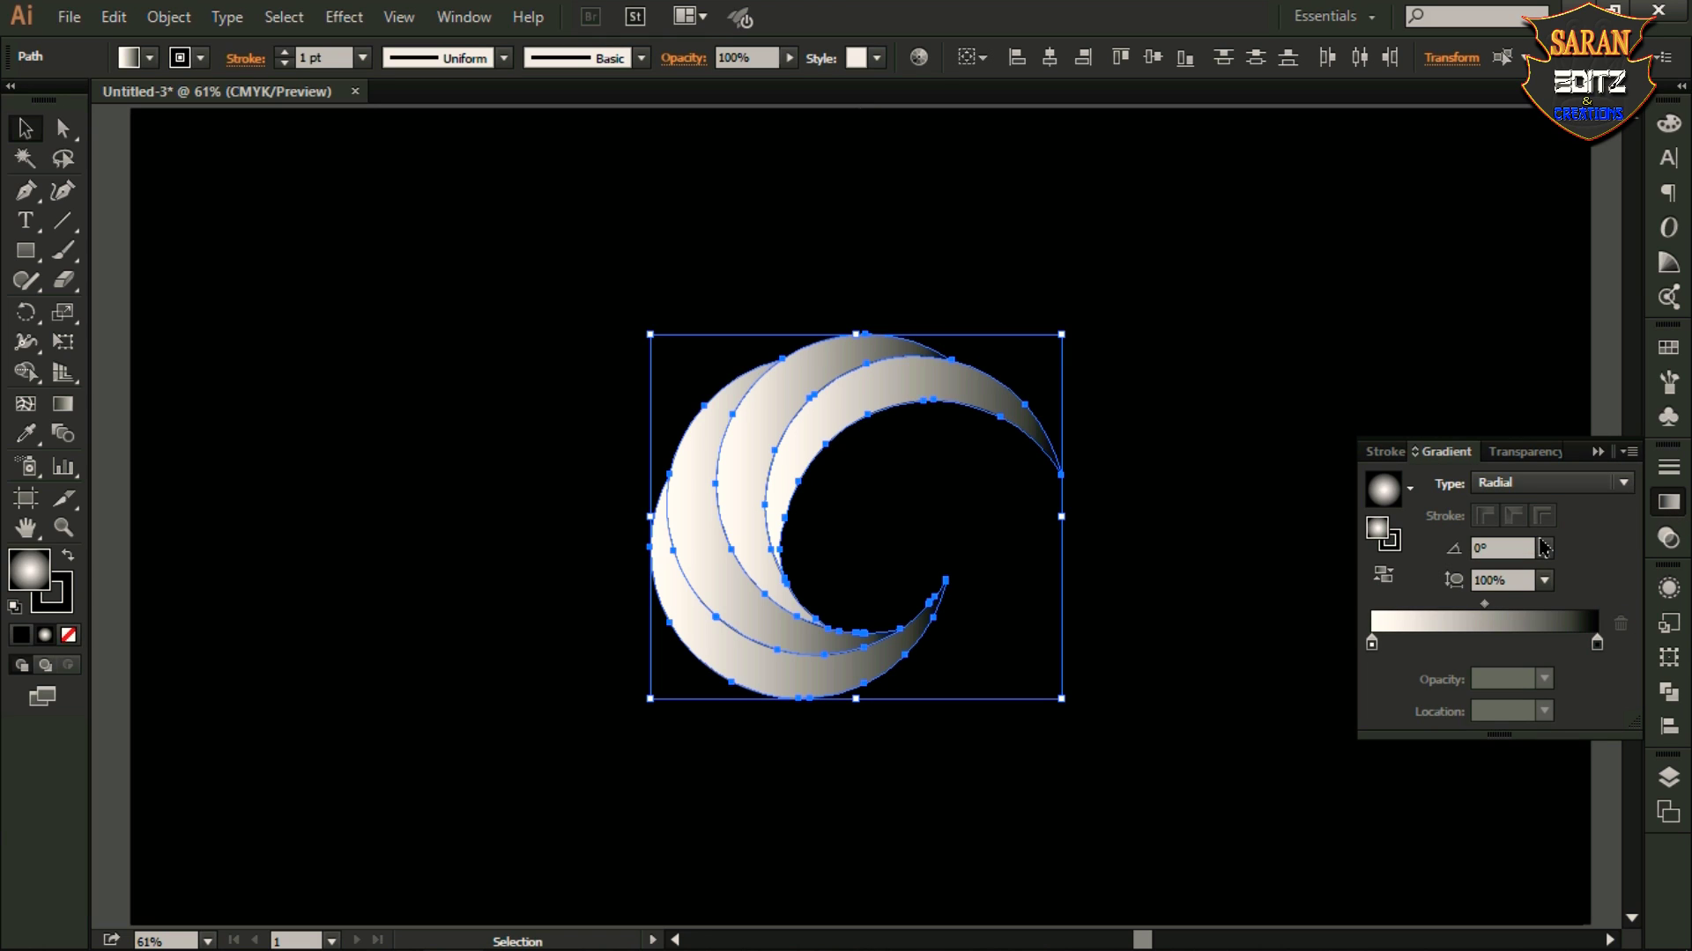
Step: Lighten the radial gradient's end colour stop to K 85%, with C, M and Y at 0
{"action": "left_click", "coordinate": [1598, 647]}
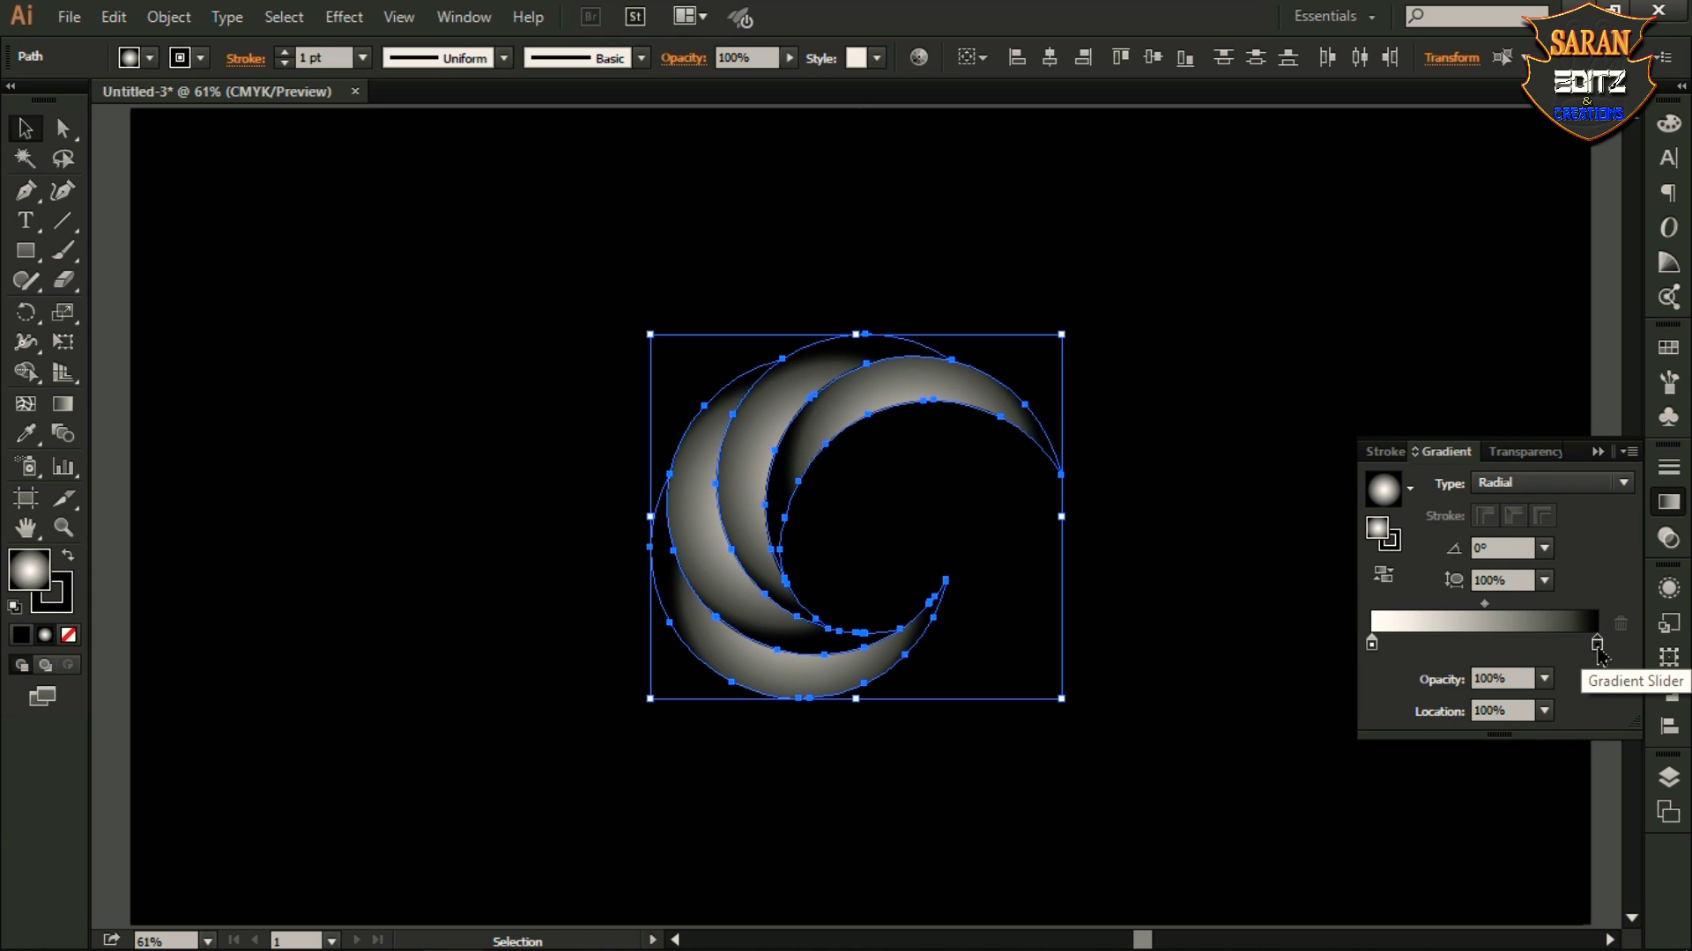
{"action": "double_click", "coordinate": [1598, 648]}
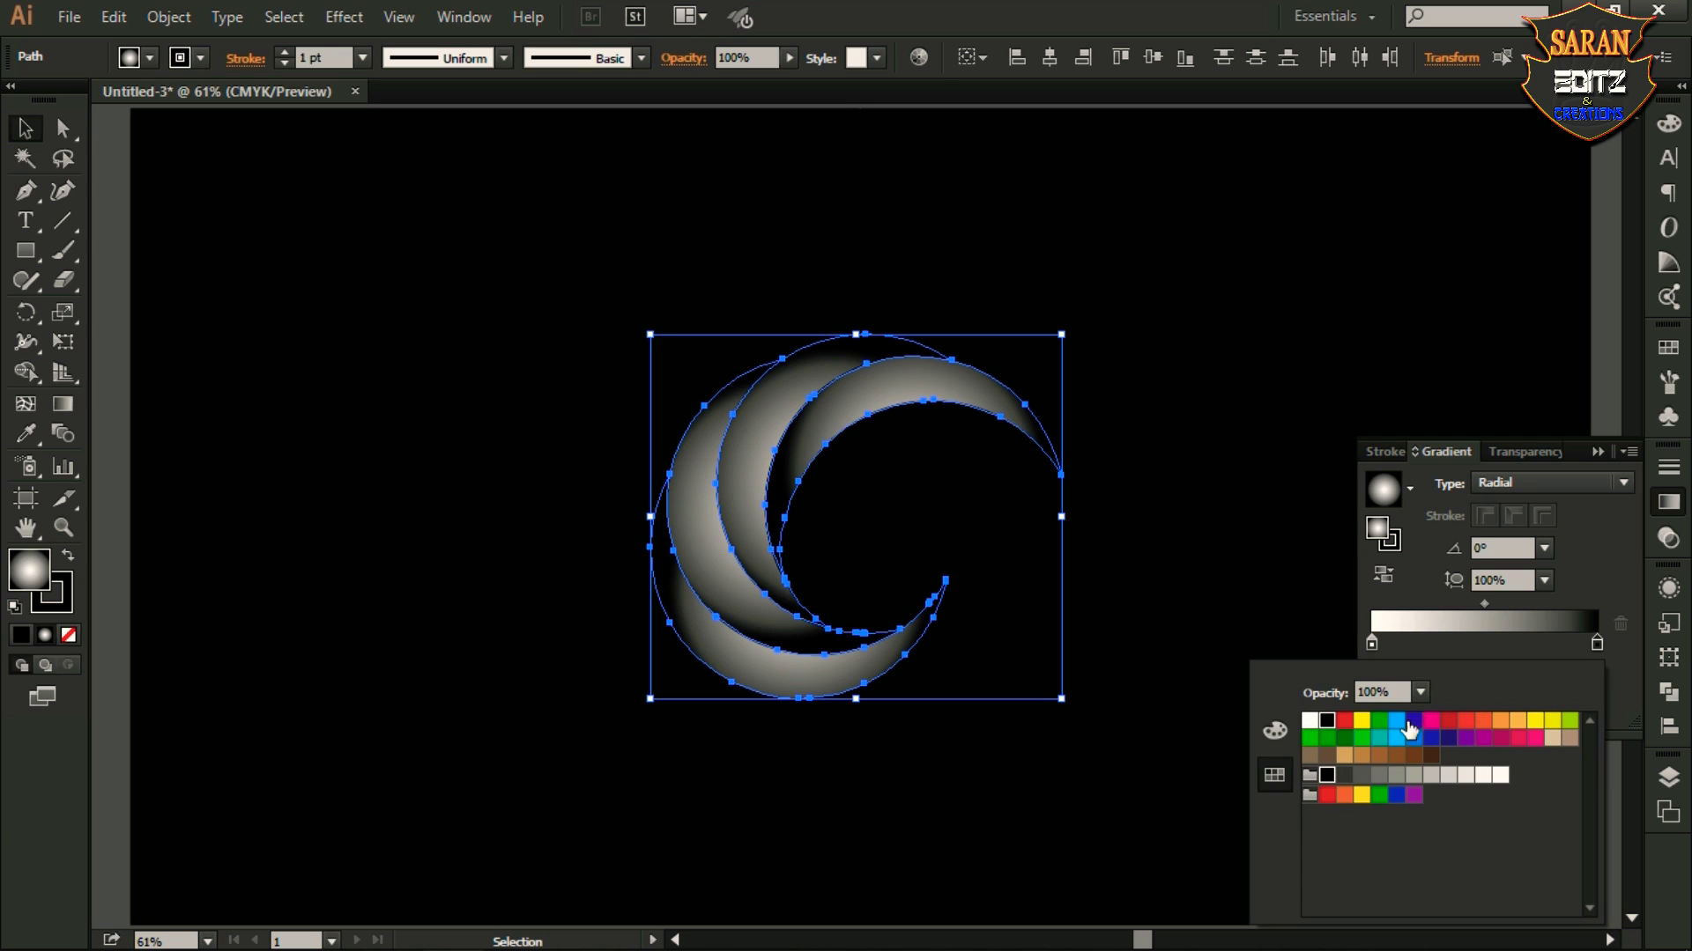
{"action": "left_click", "coordinate": [1275, 733]}
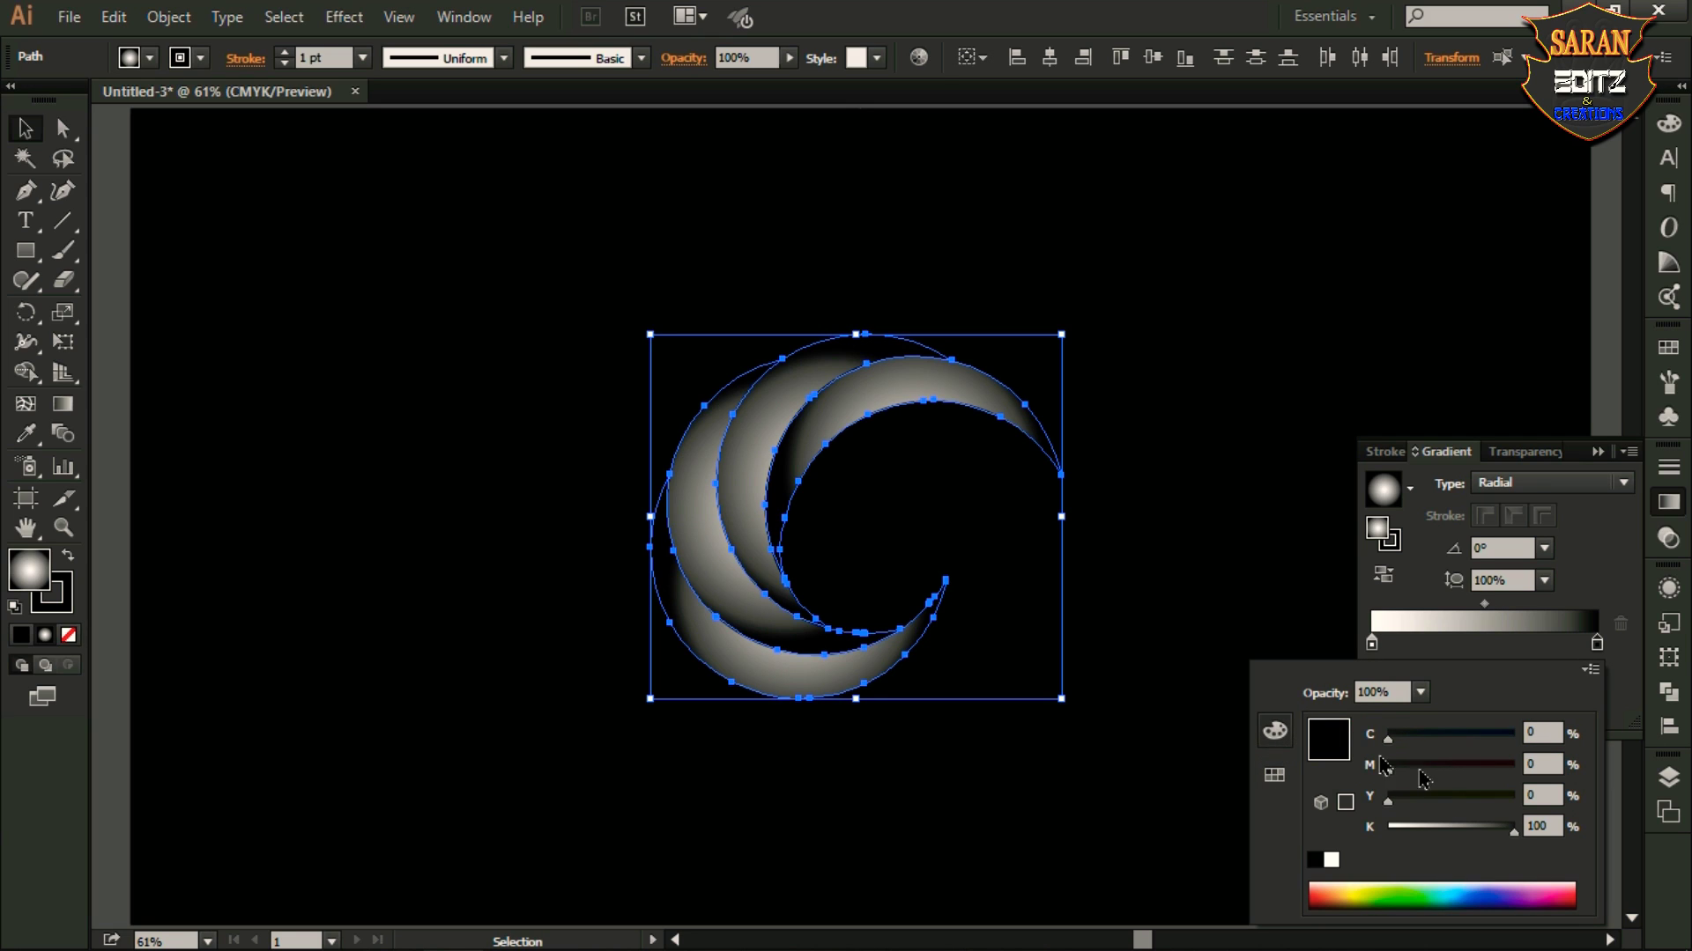
{"action": "left_click", "coordinate": [1477, 829]}
{"action": "left_click_drag", "start_coordinate": [1477, 829], "coordinate": [1497, 836]}
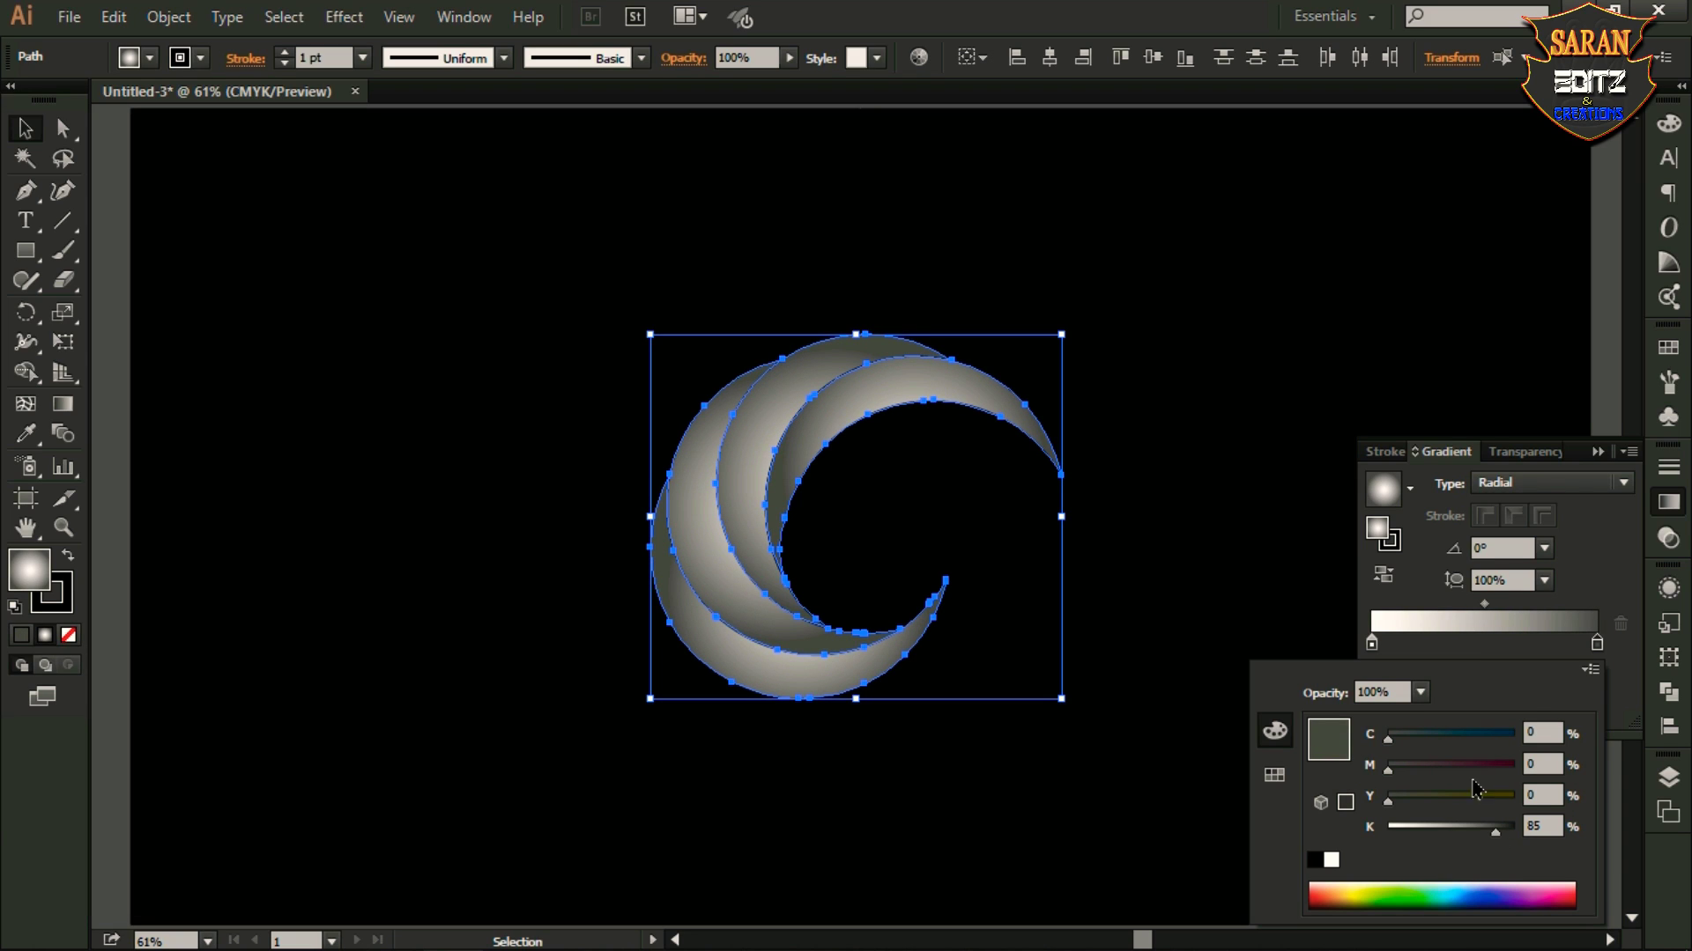
{"action": "left_click", "coordinate": [1634, 658]}
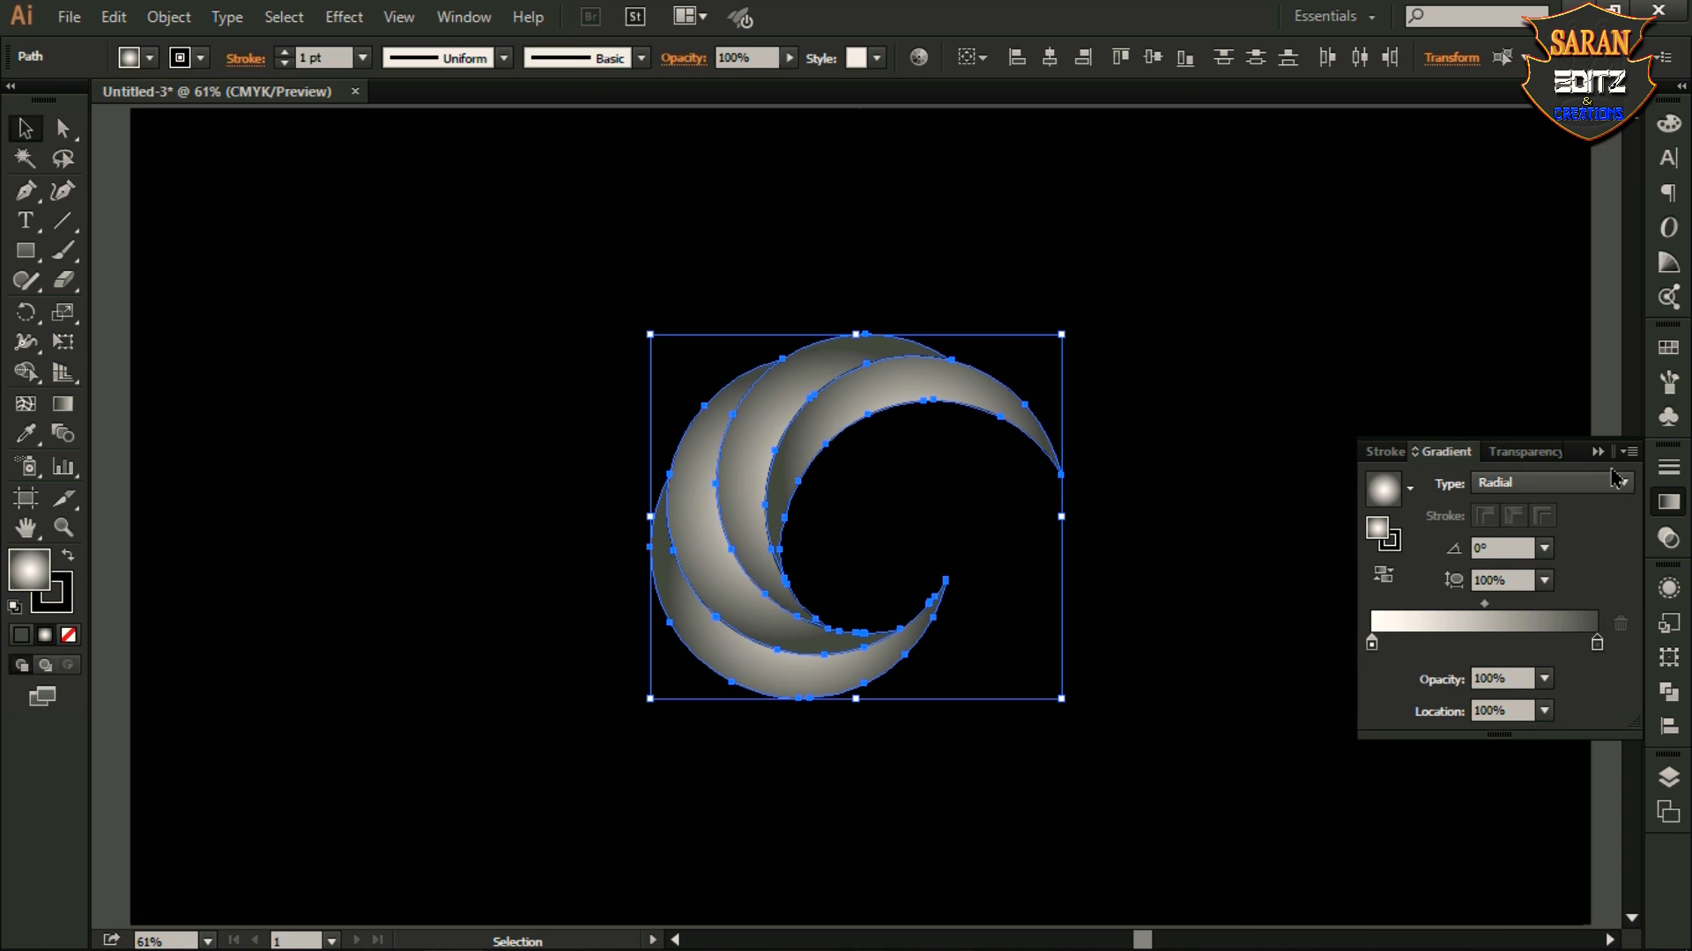
{"action": "left_click", "coordinate": [1599, 452]}
{"action": "left_click", "coordinate": [1281, 338]}
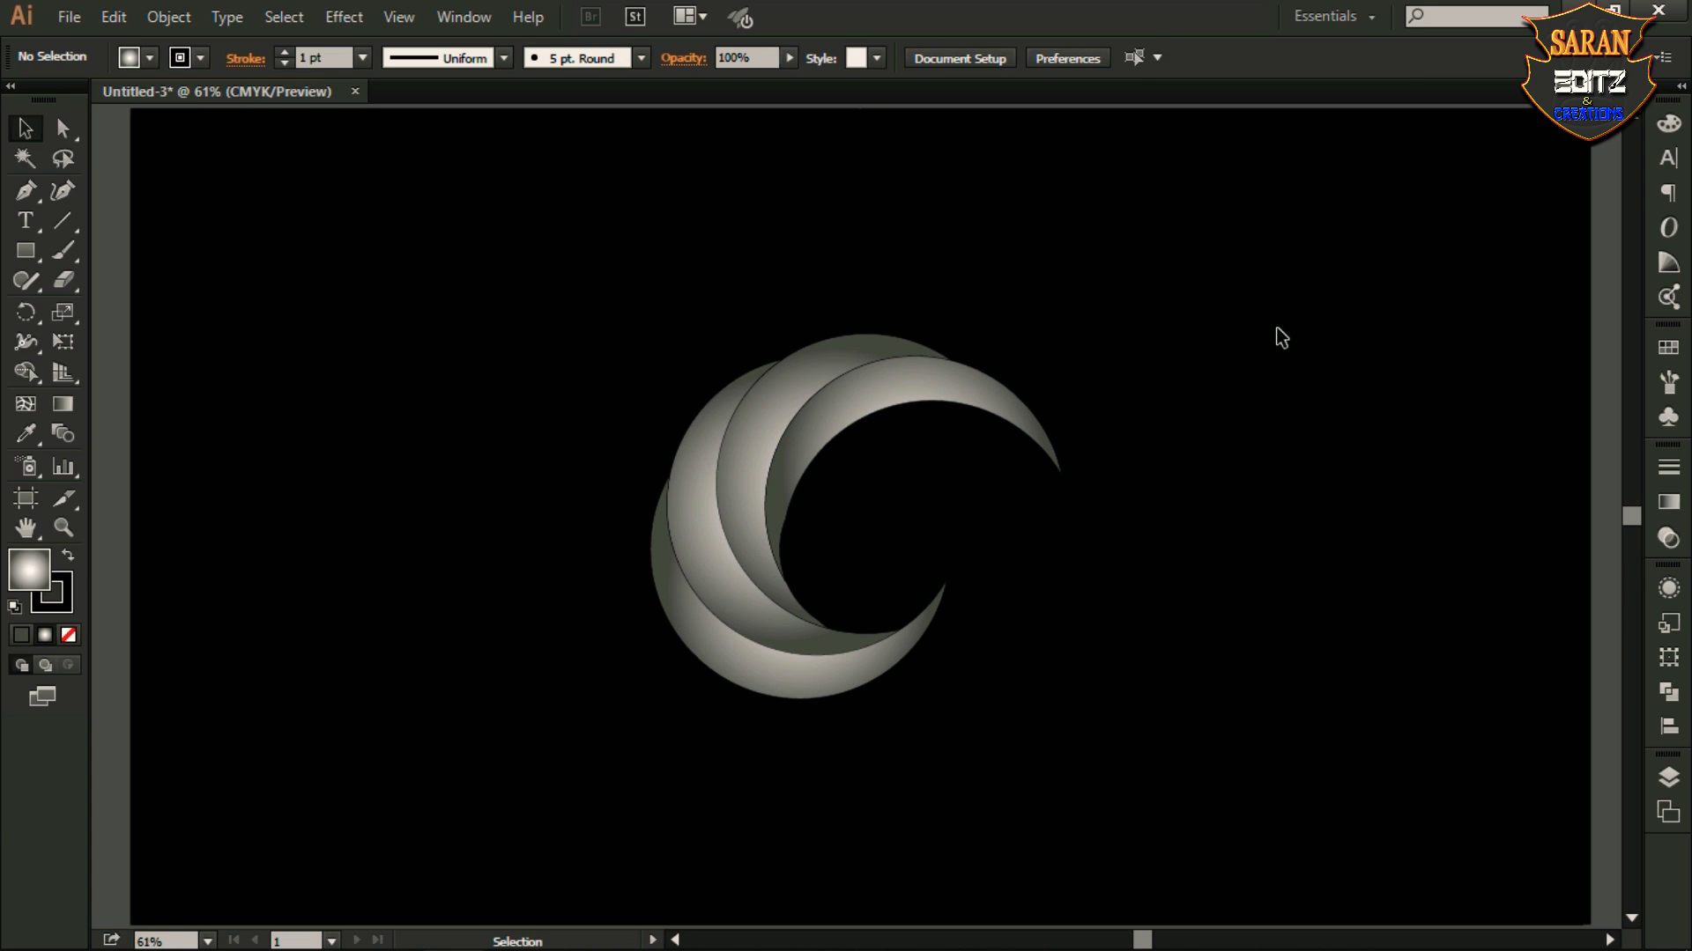
Step: Select all four crescents and rotate them together slightly clockwise, about 5°
{"action": "left_click_drag", "start_coordinate": [655, 301], "coordinate": [1039, 718]}
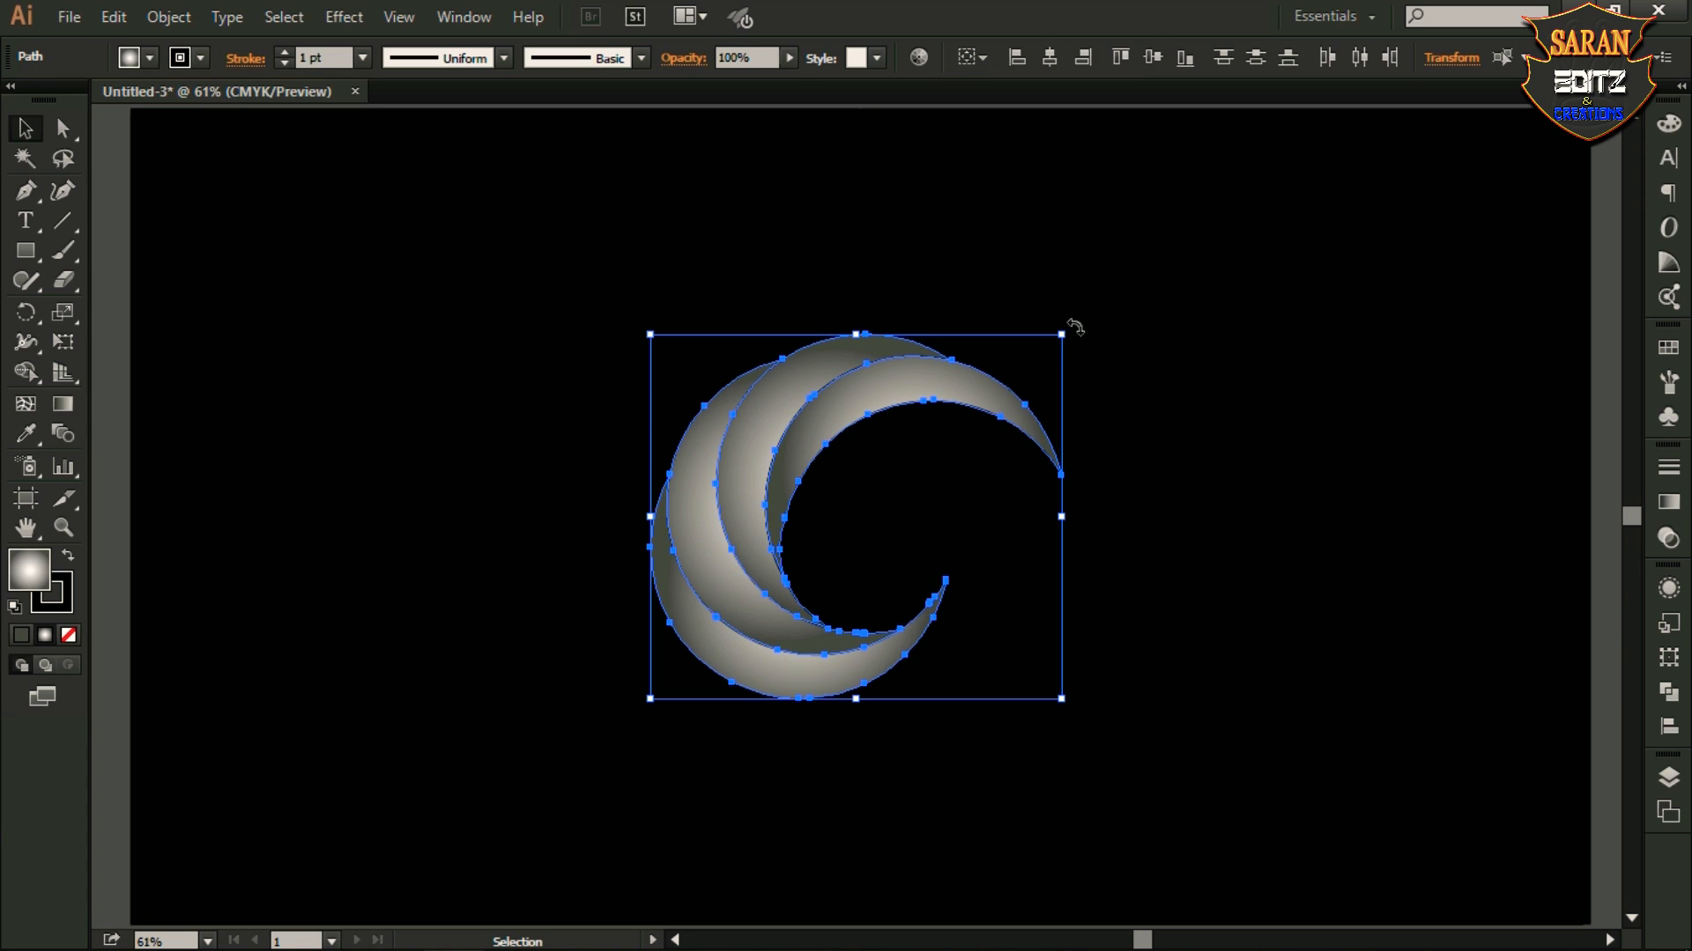
{"action": "left_click_drag", "start_coordinate": [1079, 333], "coordinate": [1090, 353]}
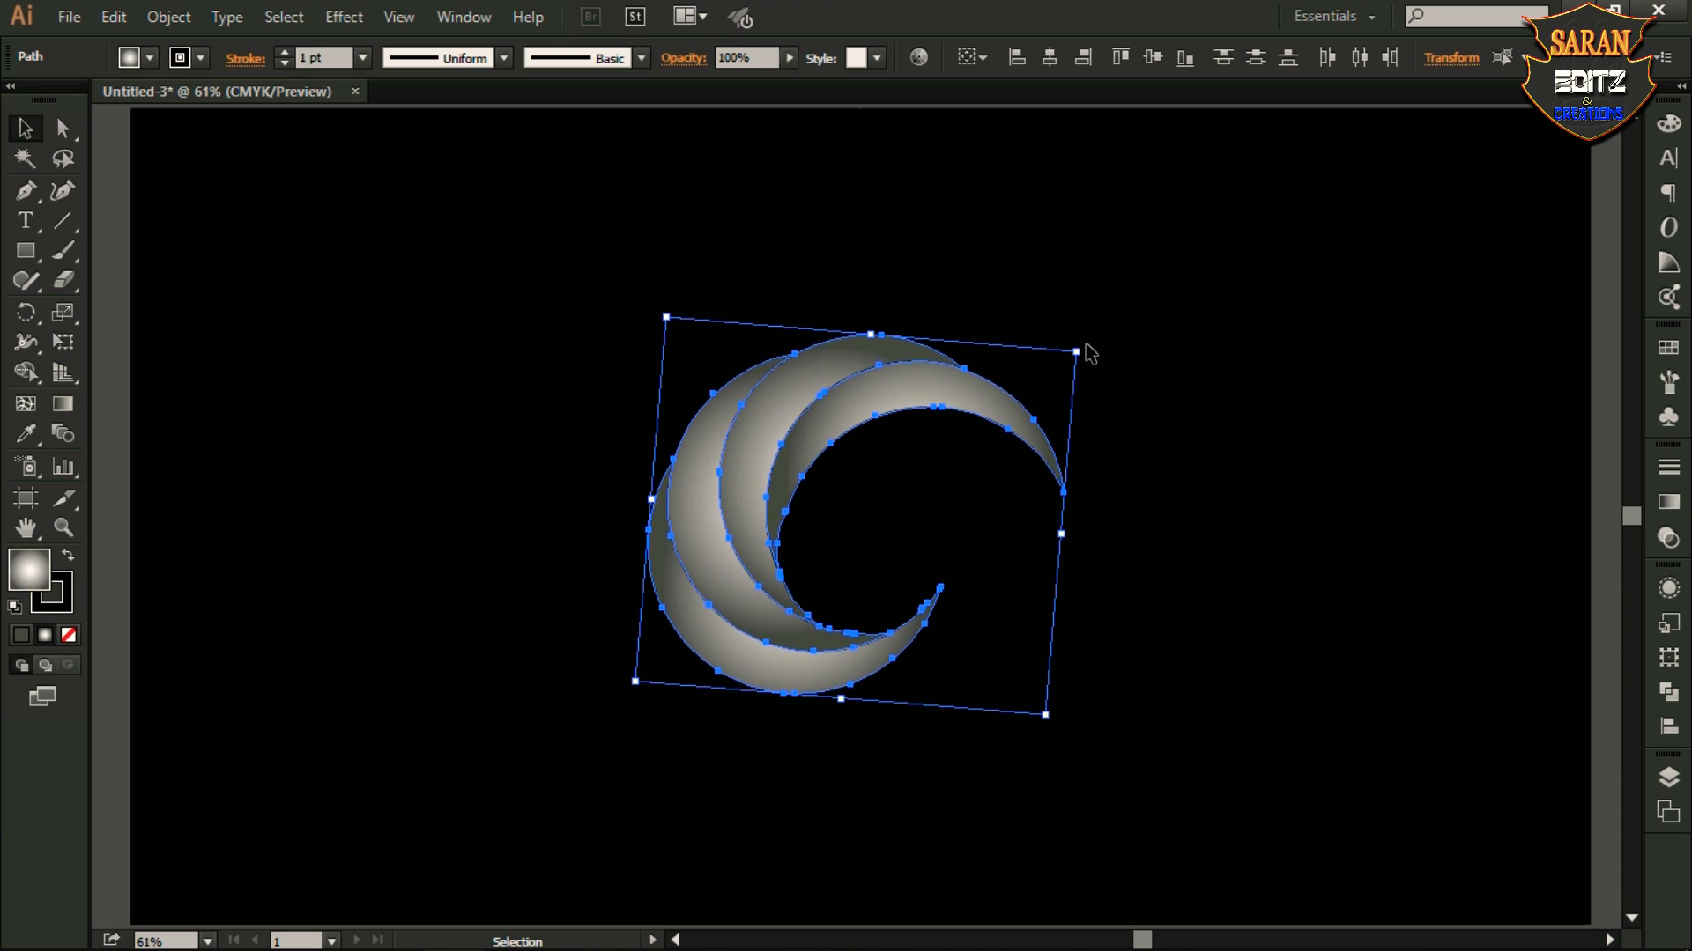
{"action": "left_click", "coordinate": [1191, 467]}
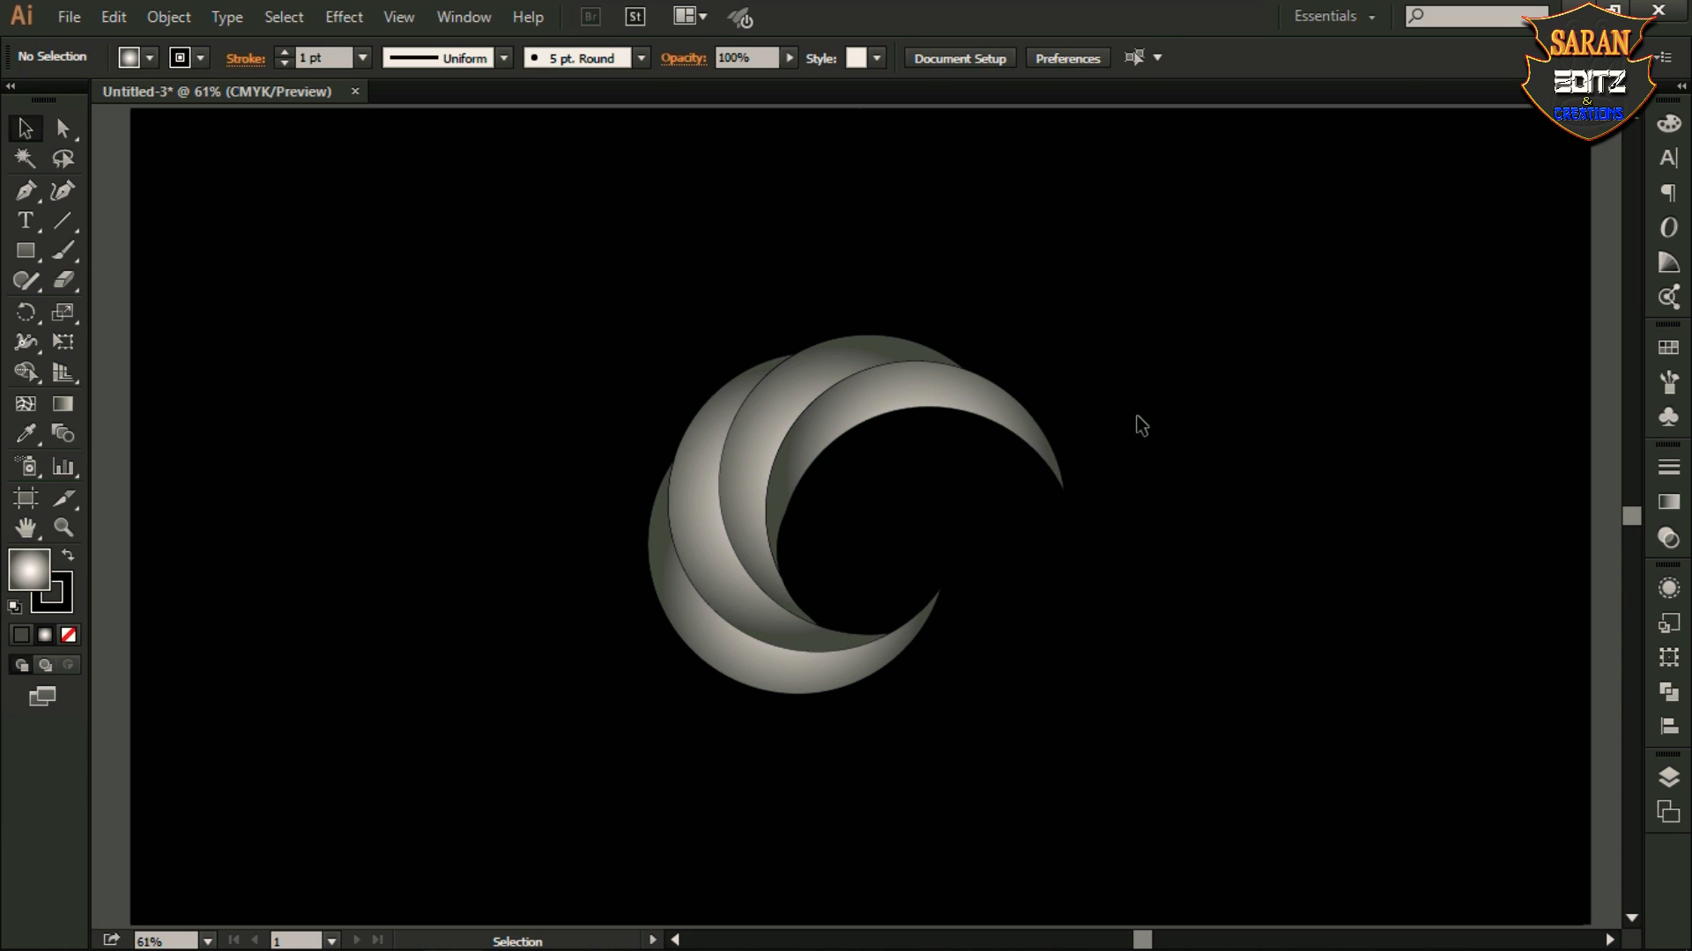
Step: Switch to full-screen mode without the interface and fit the artboard in the window
{"action": "key", "text": "f"}
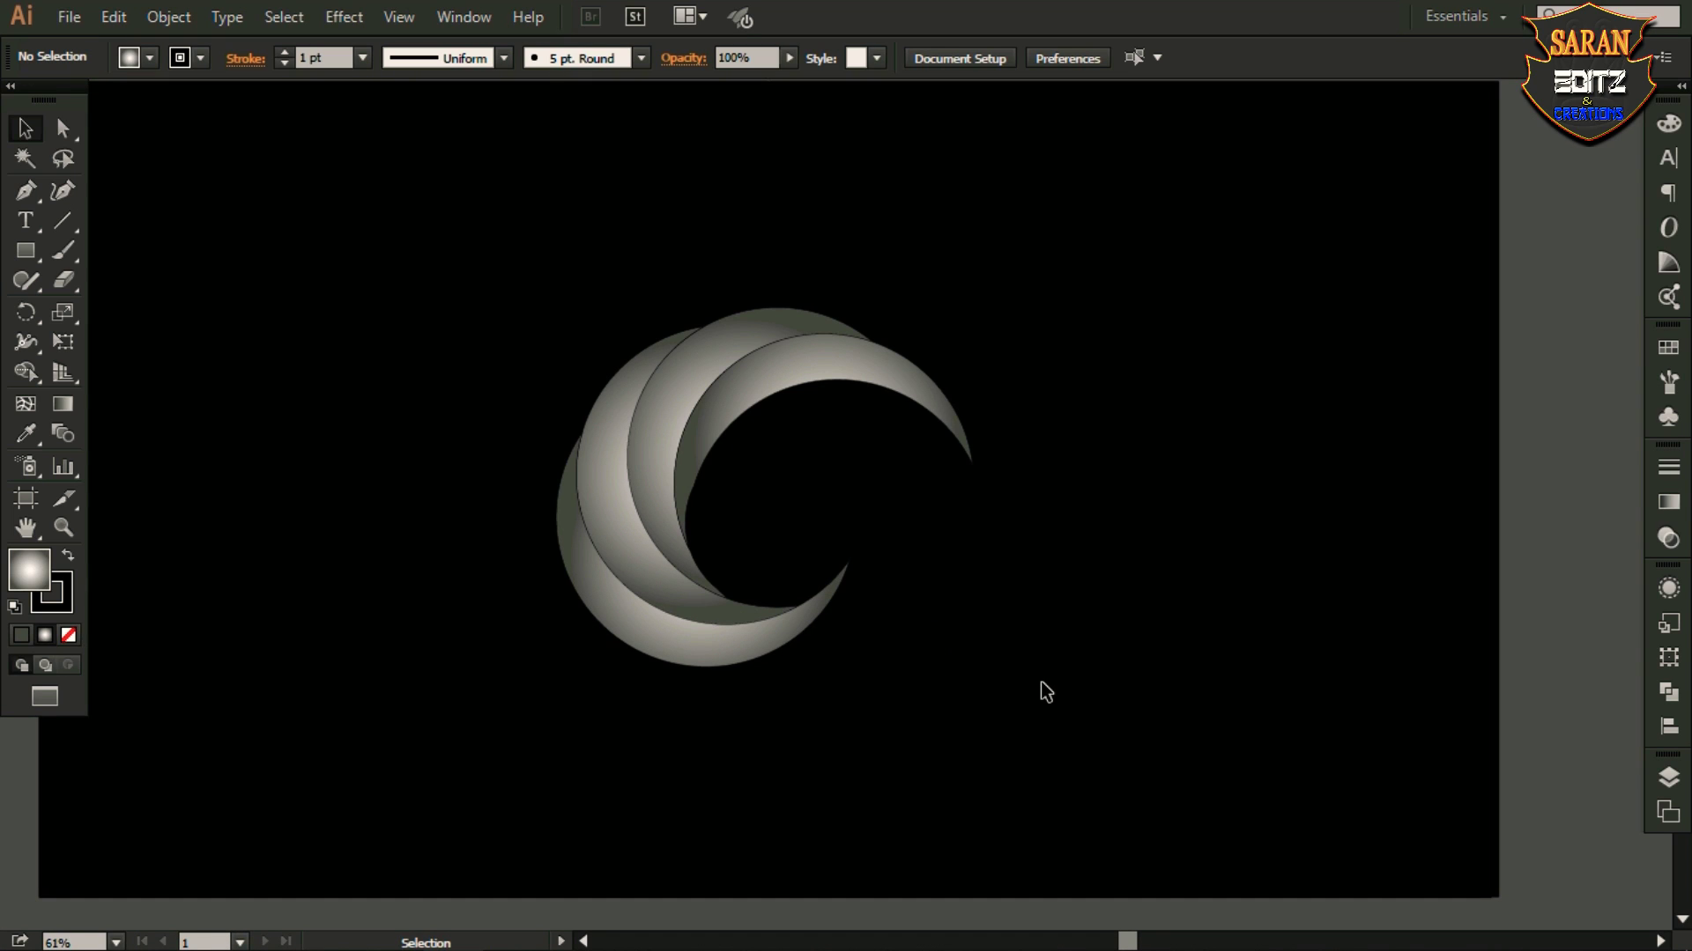
{"action": "left_click", "coordinate": [593, 447]}
{"action": "left_click", "coordinate": [994, 568]}
{"action": "left_click_drag", "start_coordinate": [507, 330], "coordinate": [903, 783]}
{"action": "left_click", "coordinate": [1113, 729]}
{"action": "key", "text": "f"}
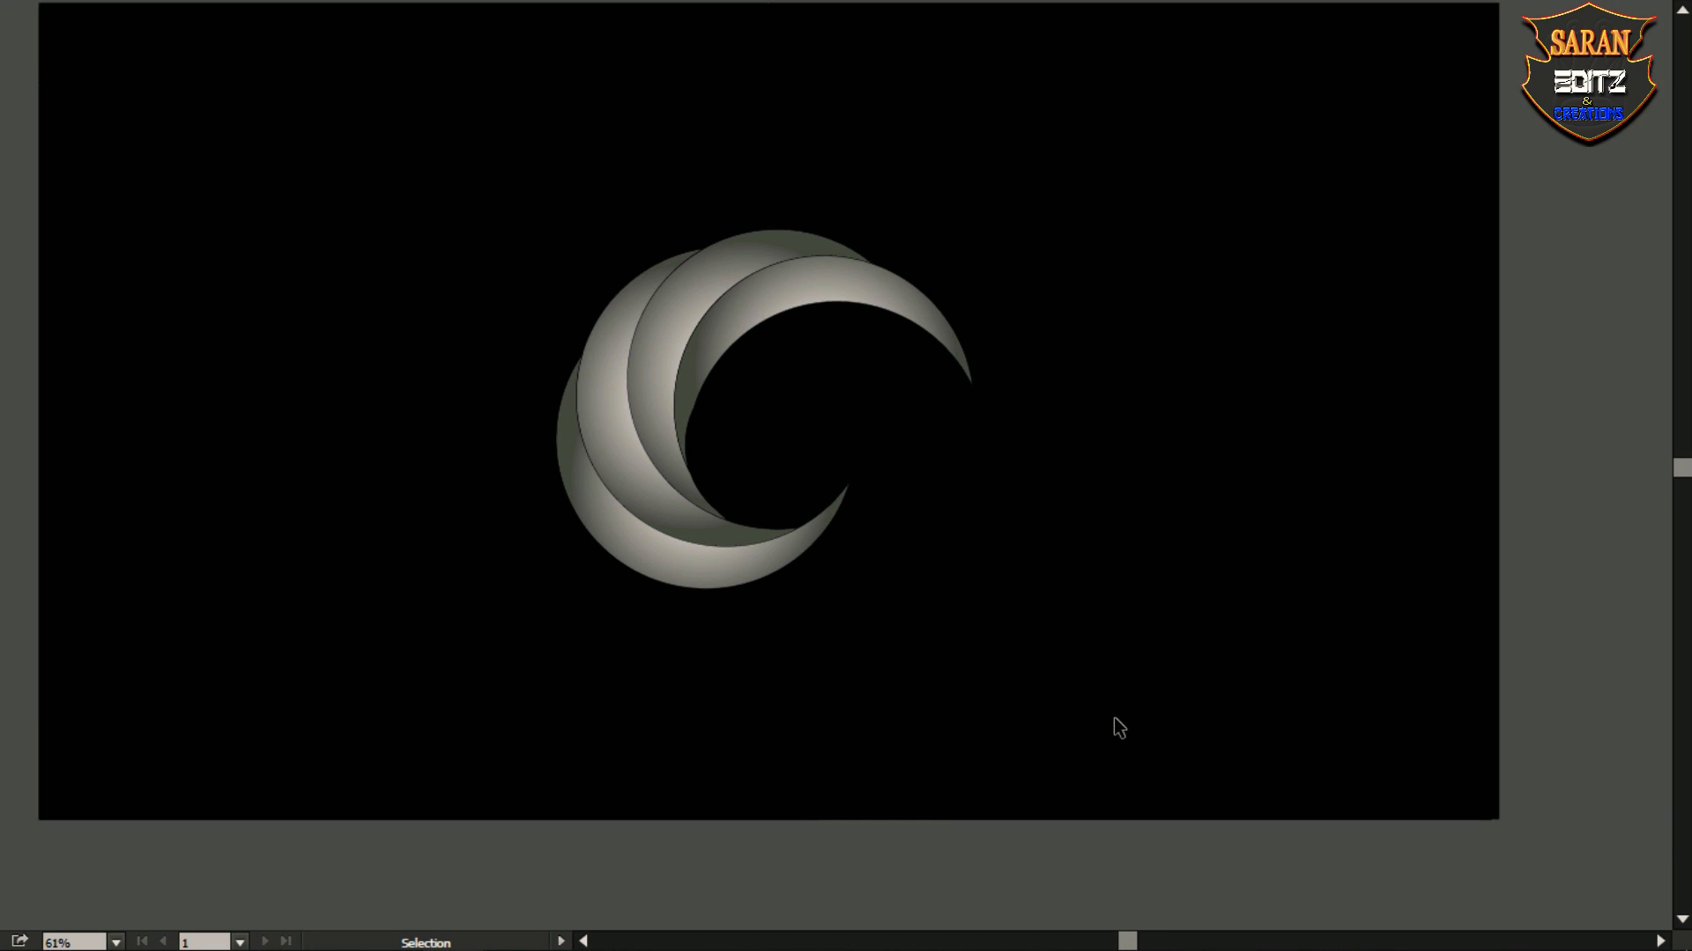
{"action": "key", "text": "ctrl+0"}
Step: Select all the crescents and enlarge them proportionally about their centre by roughly a third
{"action": "key", "text": "ctrl+a"}
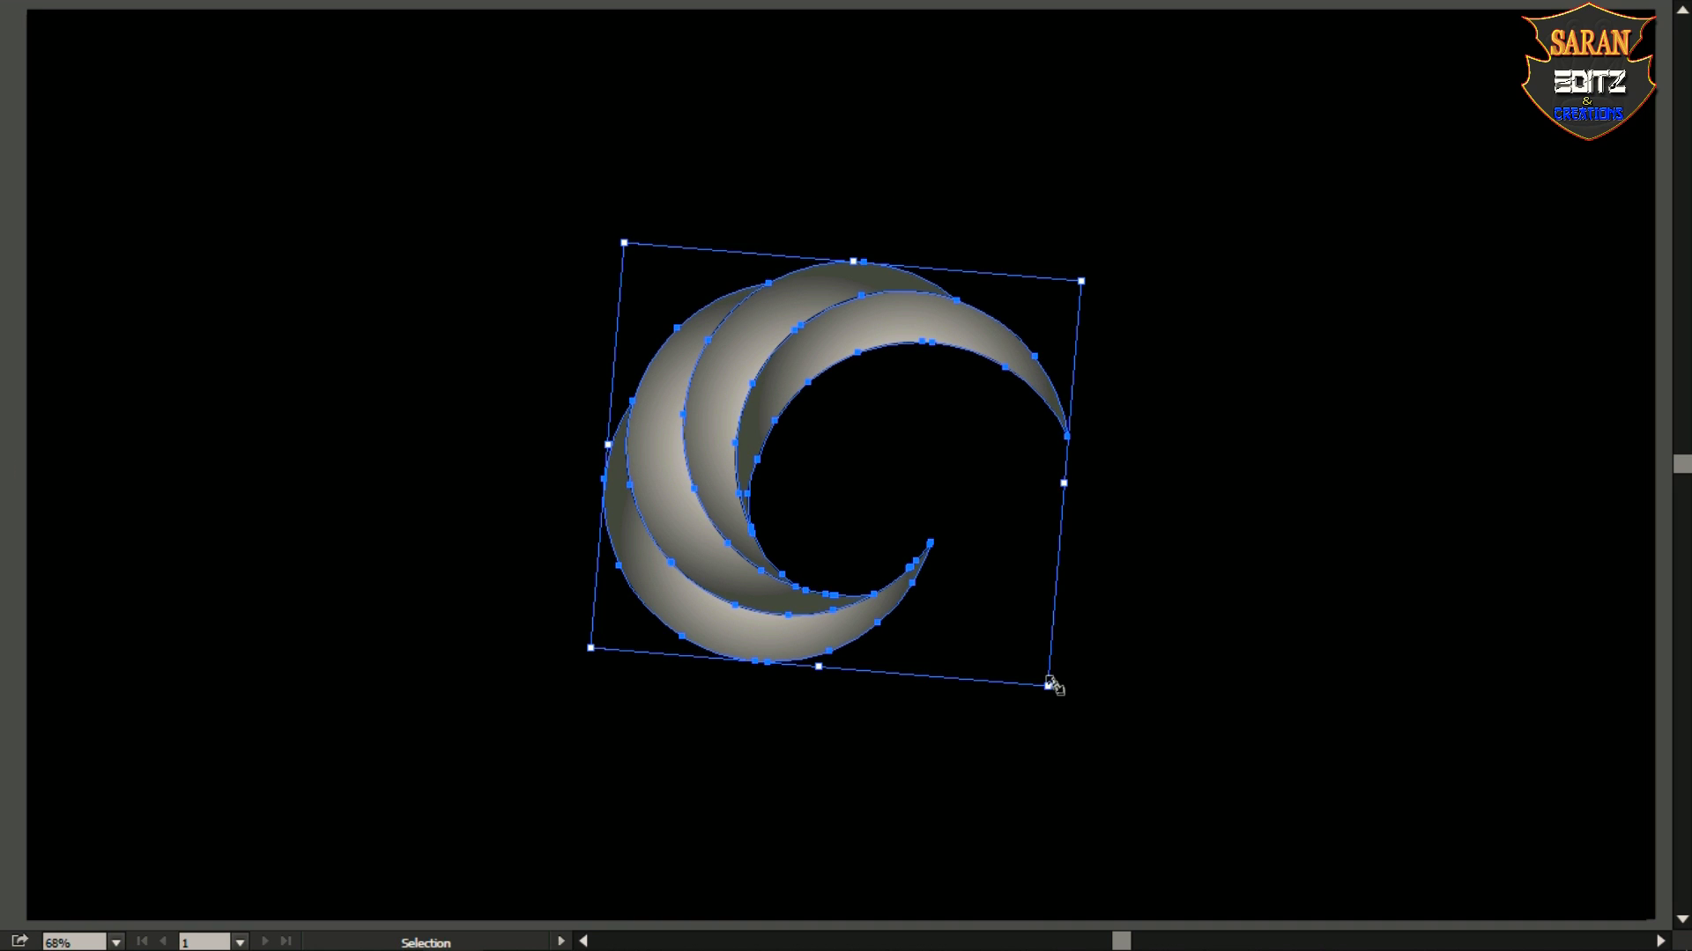
{"action": "left_click_drag", "start_coordinate": [1054, 684], "coordinate": [1114, 756]}
{"action": "left_click", "coordinate": [1255, 705]}
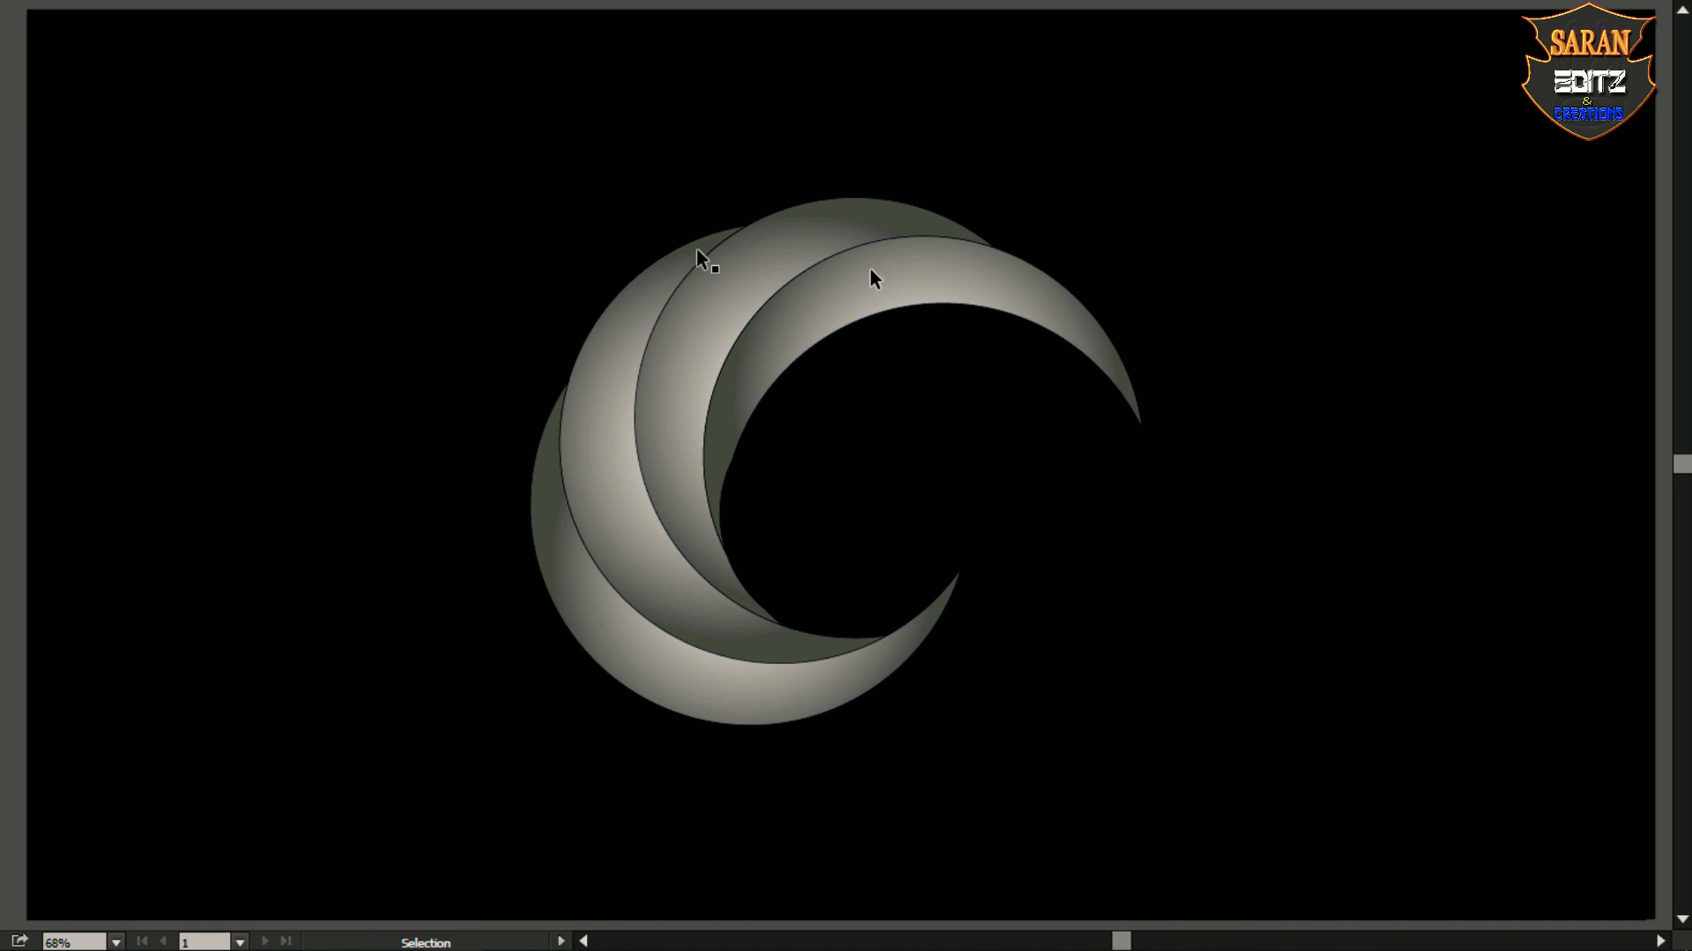